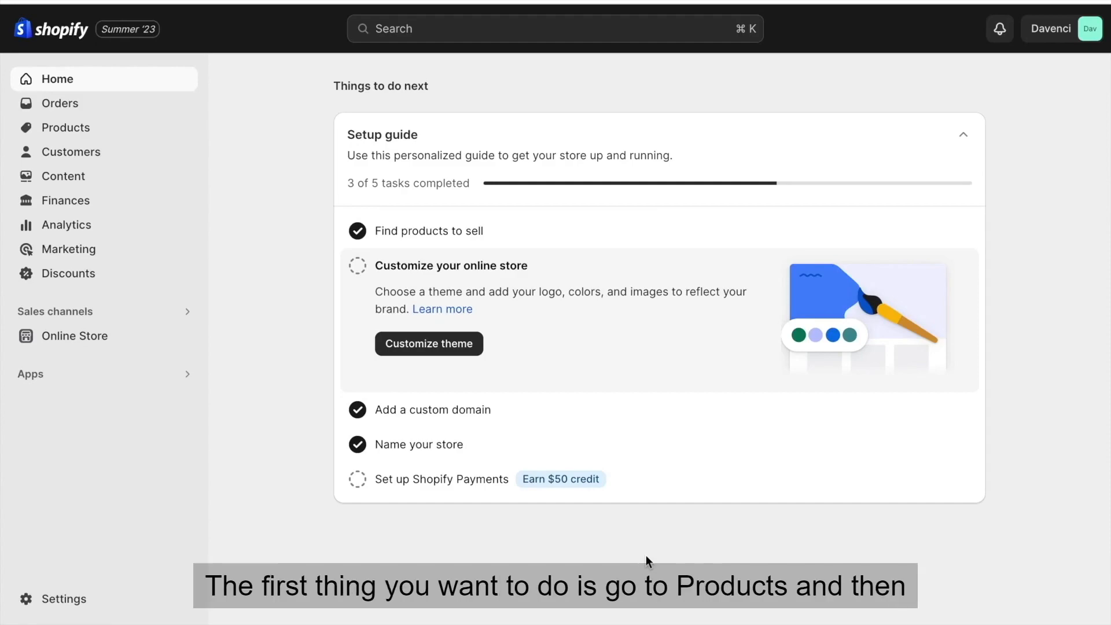
# Add a new product titled "Boxing Resistance Bands" with the prepared description that begins "Take Your Boxing Skills To The Next Level".
pyautogui.click(171, 137)
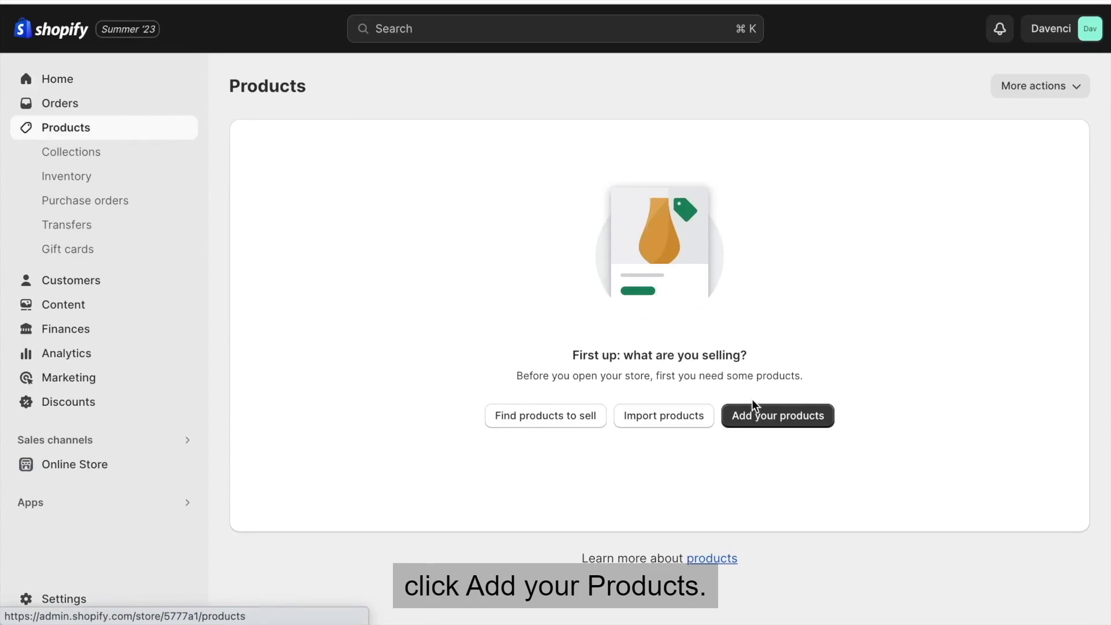
pyautogui.click(753, 405)
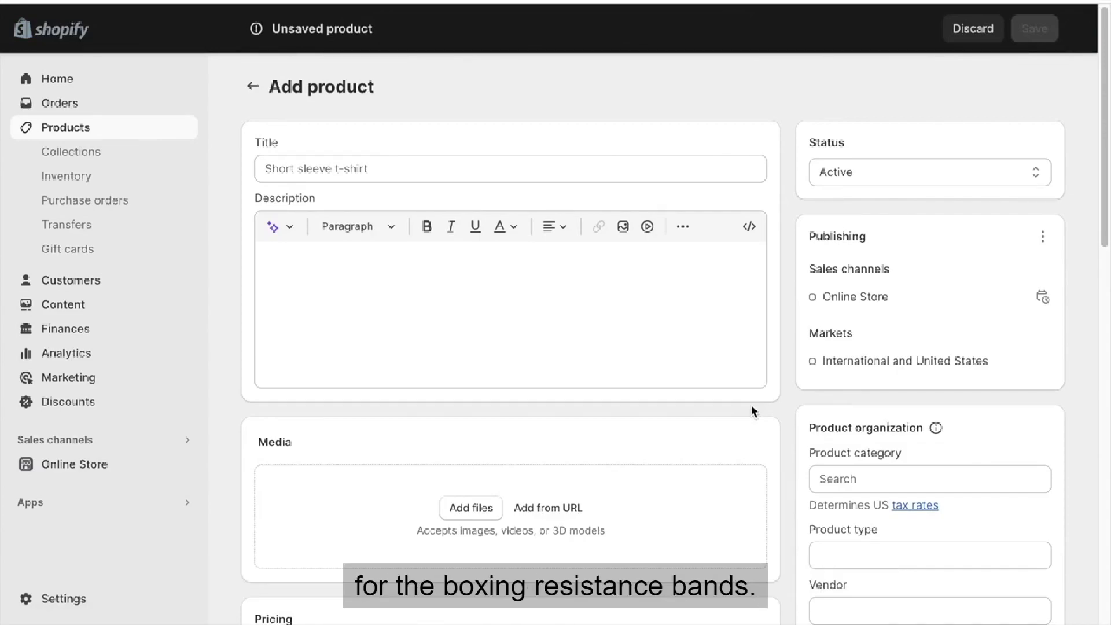
pyautogui.click(360, 168)
pyautogui.write('Boxing Resistance Bands')
pyautogui.click(323, 287)
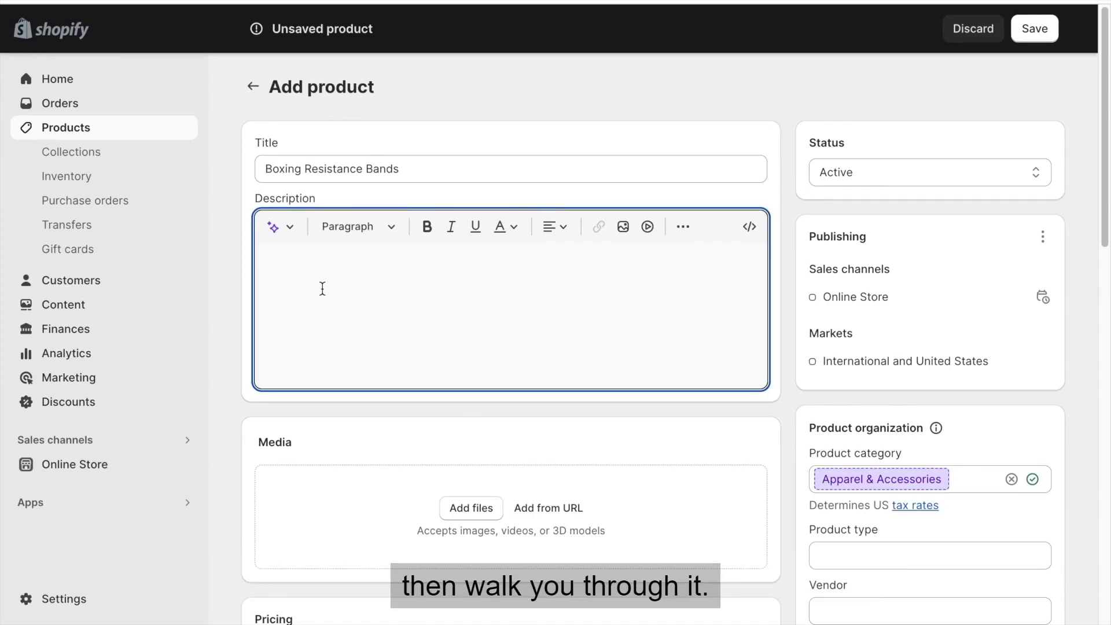
pyautogui.write('Take Your Boxing Skills To The Next Level  Resistance training plays a massive role in enhancing your speed and explosive power as well as increasing muscle strength and burning fat. The Boxing Resistance Bands have been designed from a biomechanics perspective to enhance the movement and strength of your upper and lower body.  Enhances Your Physical Abilities: The added resistance to your body movements helps improve your general explosiveness, speed and strength.  Suitable For Any Training Program: With the added benefit of burning through those excess calories, the Boxing Resistance Bands also make for an excellent killer-cardio workout.  Protects Your Joints: Allows you to train many times harder without adding any additional tension to your joints.  Adjustable Resistance: The buckles can also be adjusted to add more elastic rope to increase resistance and meet your various requirements.  Helps Maintain Your Guard: Adds a downward force to your arms that will strengthen your guard.')
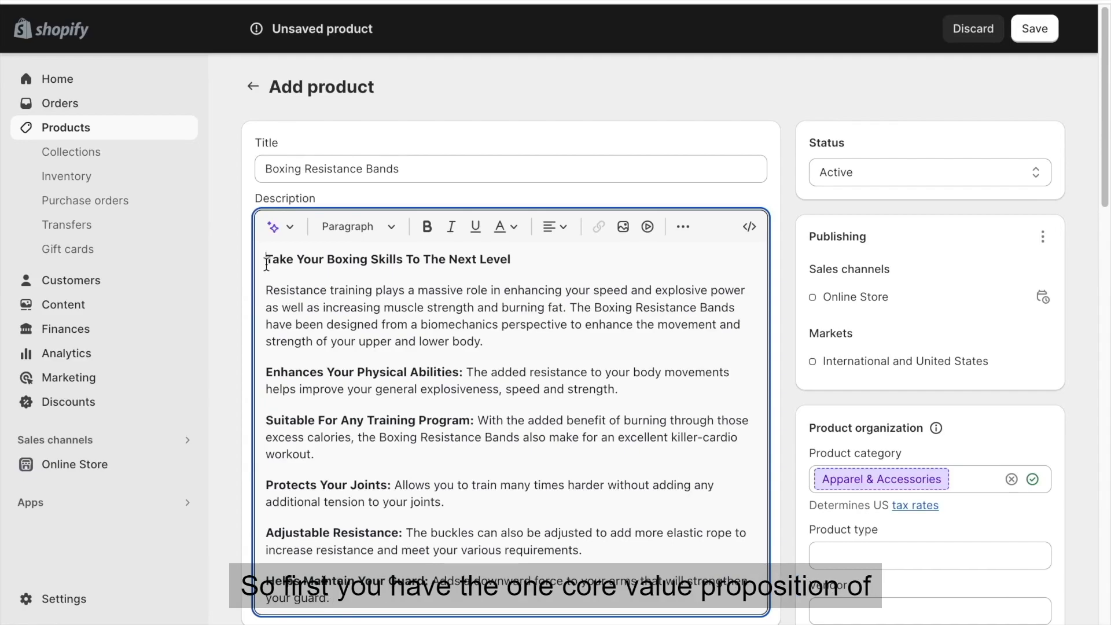
# Examine the description's headline and opening paragraph for the core value proposition and how the product delivers it.
pyautogui.moveTo(266, 262); pyautogui.dragTo(596, 256)
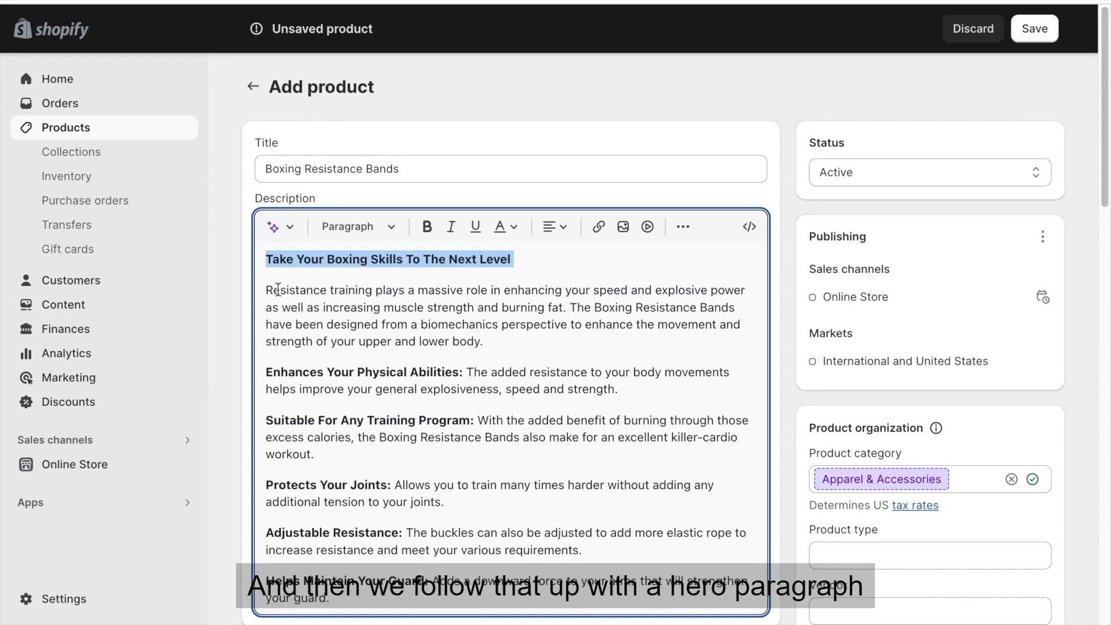
pyautogui.moveTo(268, 286); pyautogui.dragTo(570, 307)
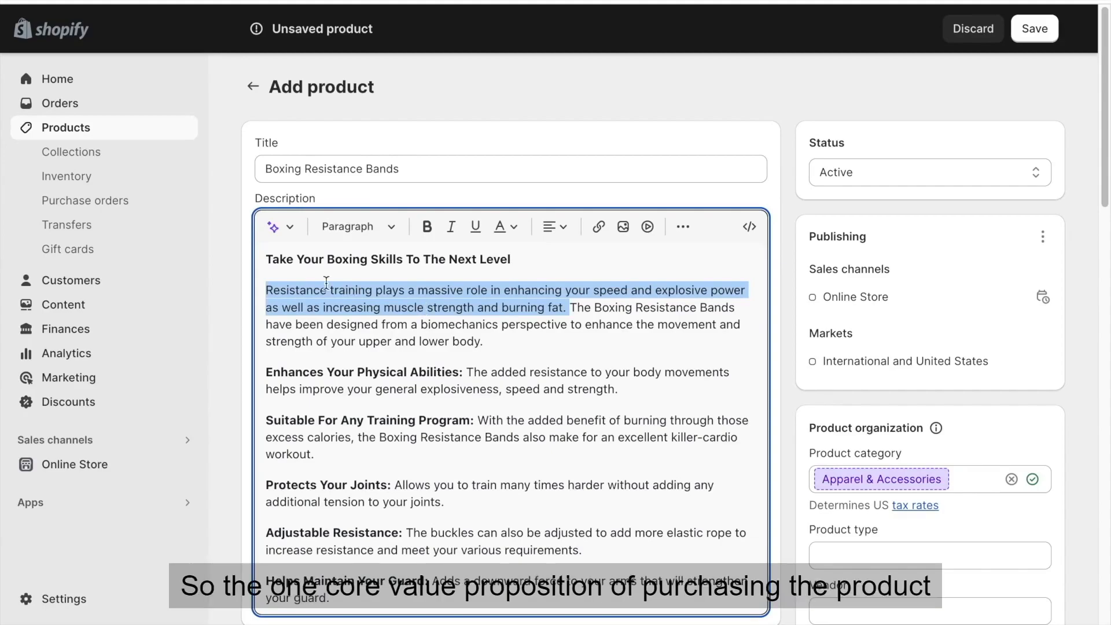
pyautogui.tripleClick(311, 259)
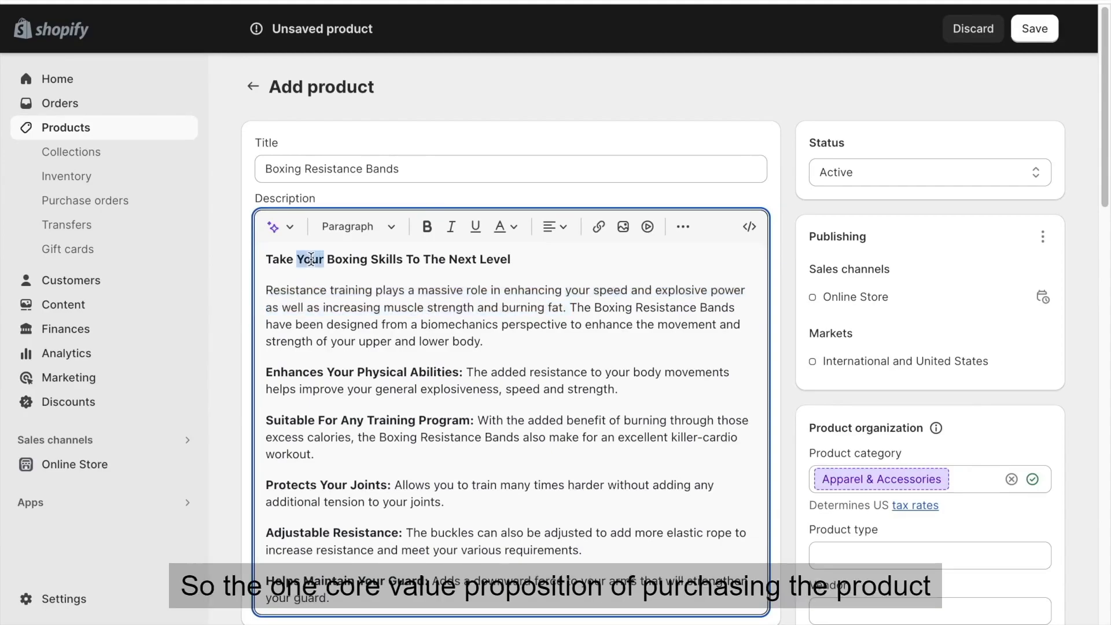
pyautogui.tripleClick(272, 287)
pyautogui.click(469, 299)
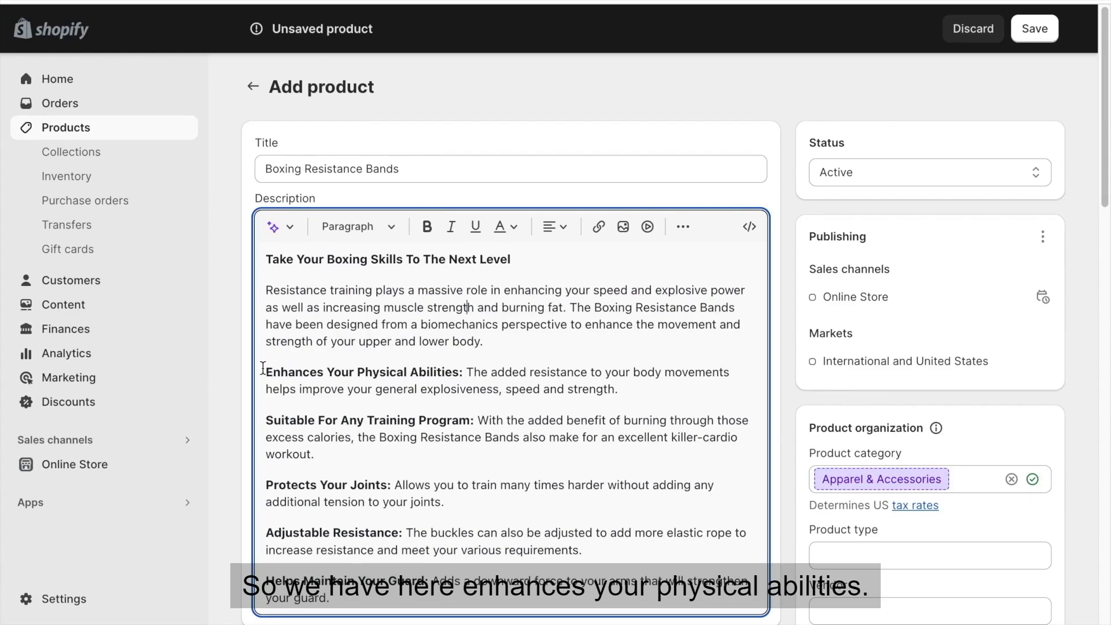
# Examine the "Enhances Your Physical Abilities" entry, comparing its bold feature heading with the benefit text that follows.
pyautogui.moveTo(264, 370); pyautogui.dragTo(273, 370)
pyautogui.click(457, 371)
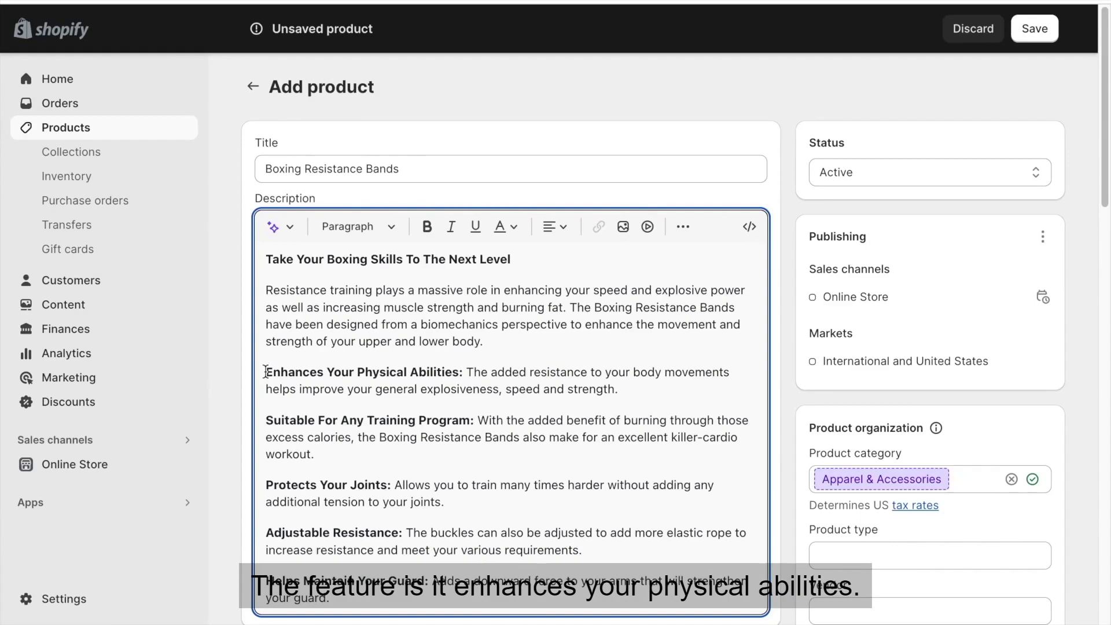
pyautogui.moveTo(265, 372); pyautogui.dragTo(467, 374)
pyautogui.click(466, 372)
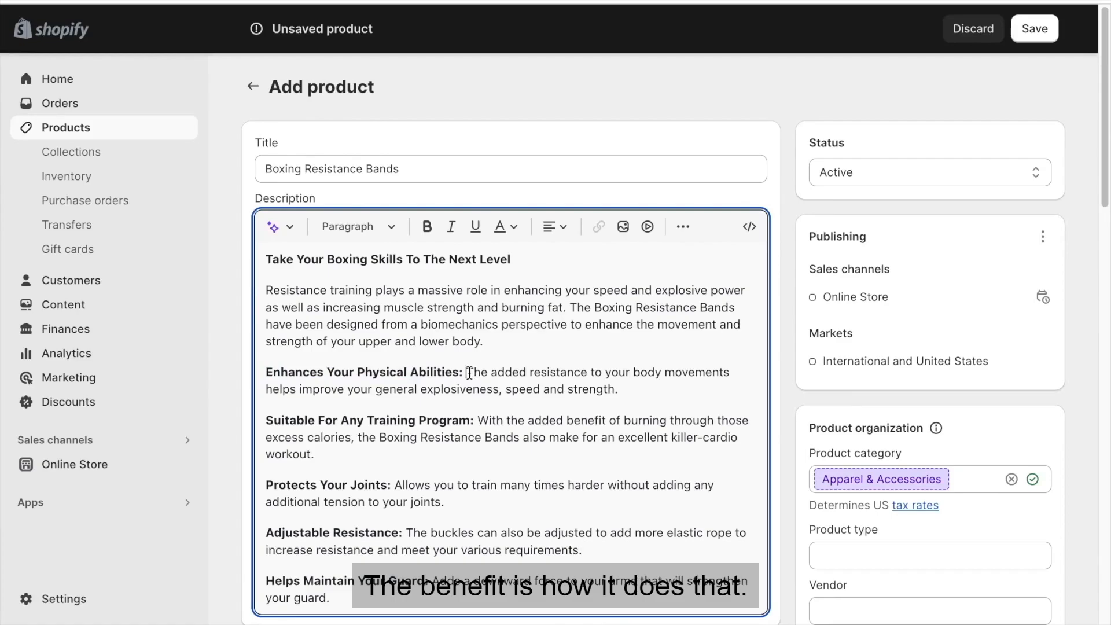
pyautogui.moveTo(467, 372); pyautogui.dragTo(648, 385)
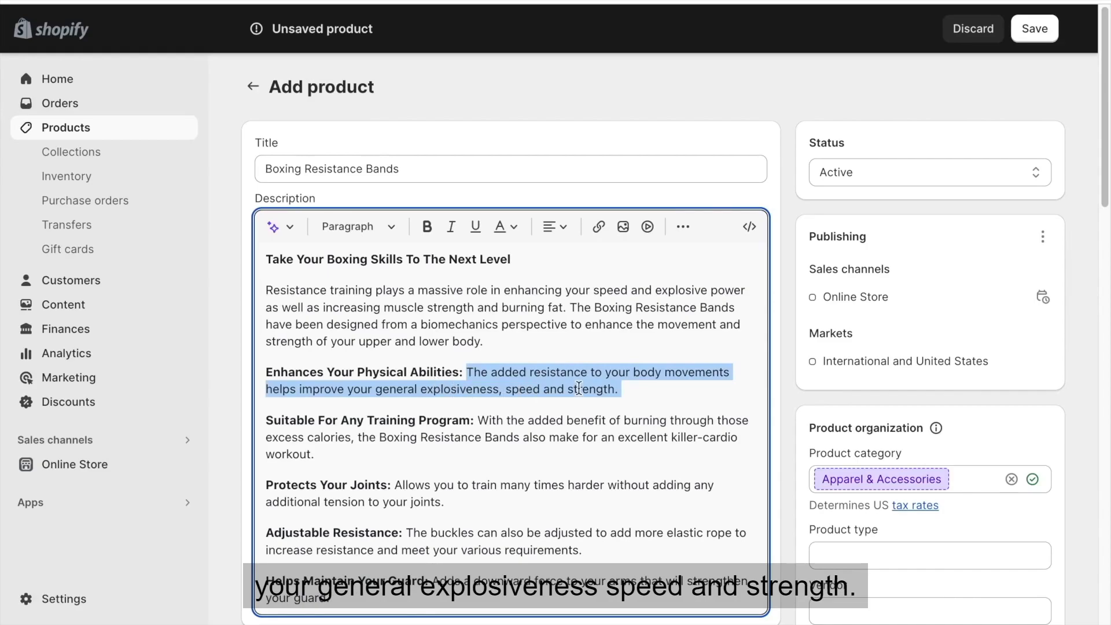
pyautogui.moveTo(464, 372); pyautogui.dragTo(231, 373)
pyautogui.click(453, 373)
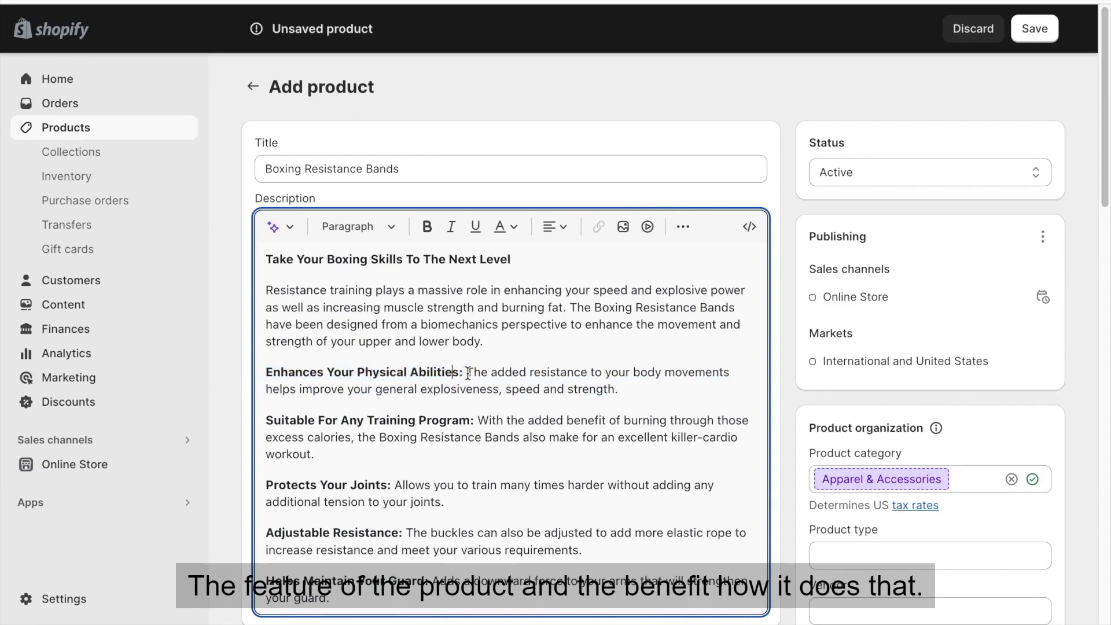
pyautogui.moveTo(467, 373); pyautogui.dragTo(622, 392)
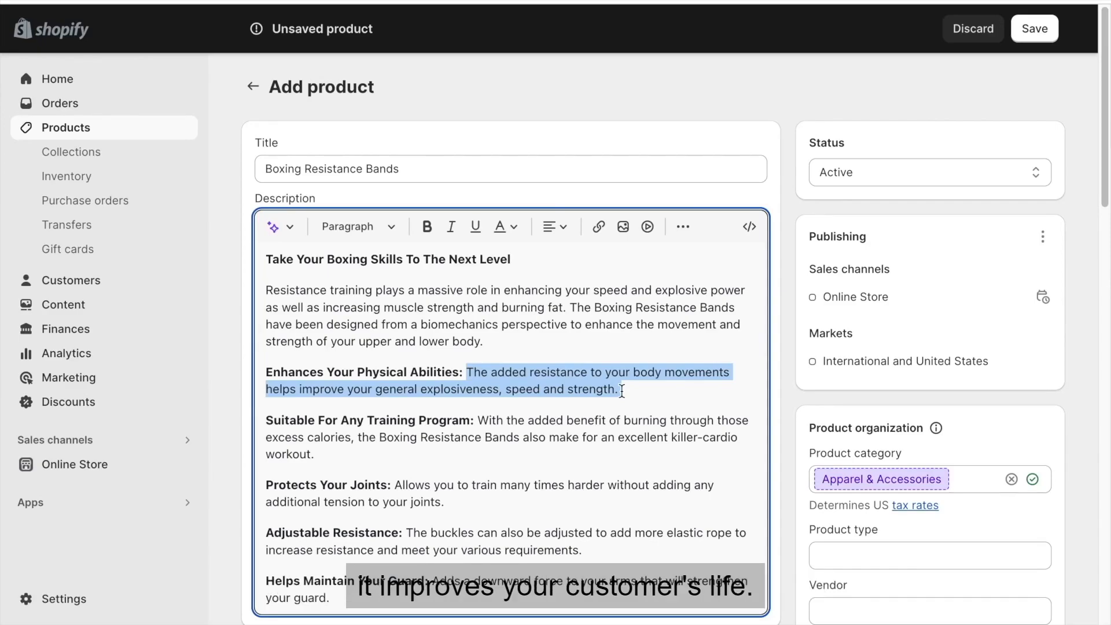
pyautogui.tripleClick(352, 372)
pyautogui.click(557, 373)
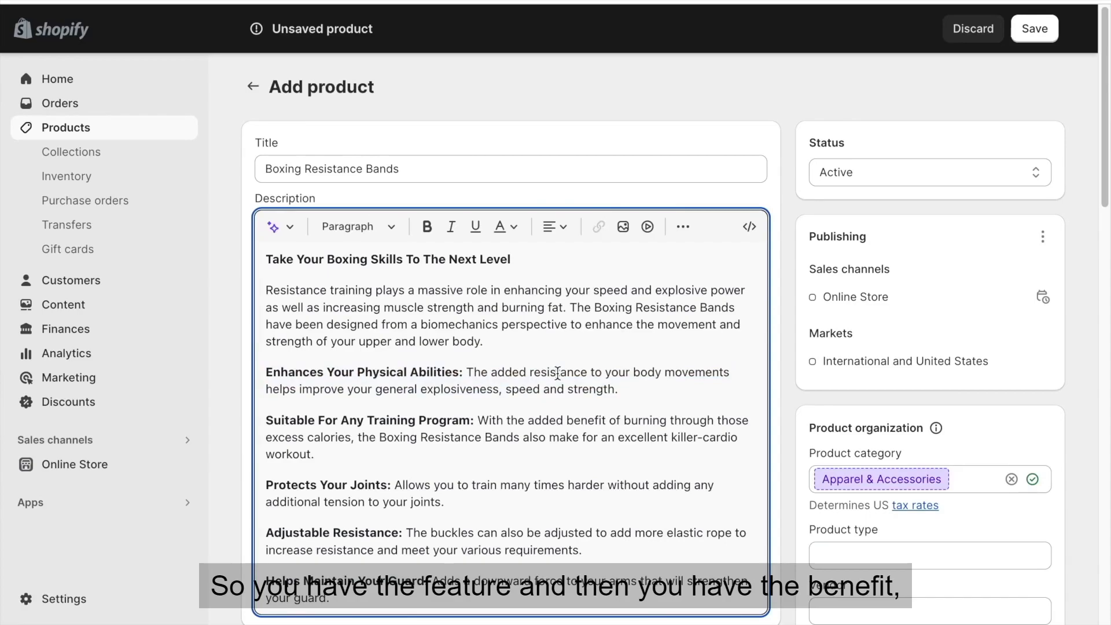
# Review the "Suitable For Any Training Program" entry and the remaining features, and reread the full opening paragraph.
pyautogui.scroll(-1, 561, 370)
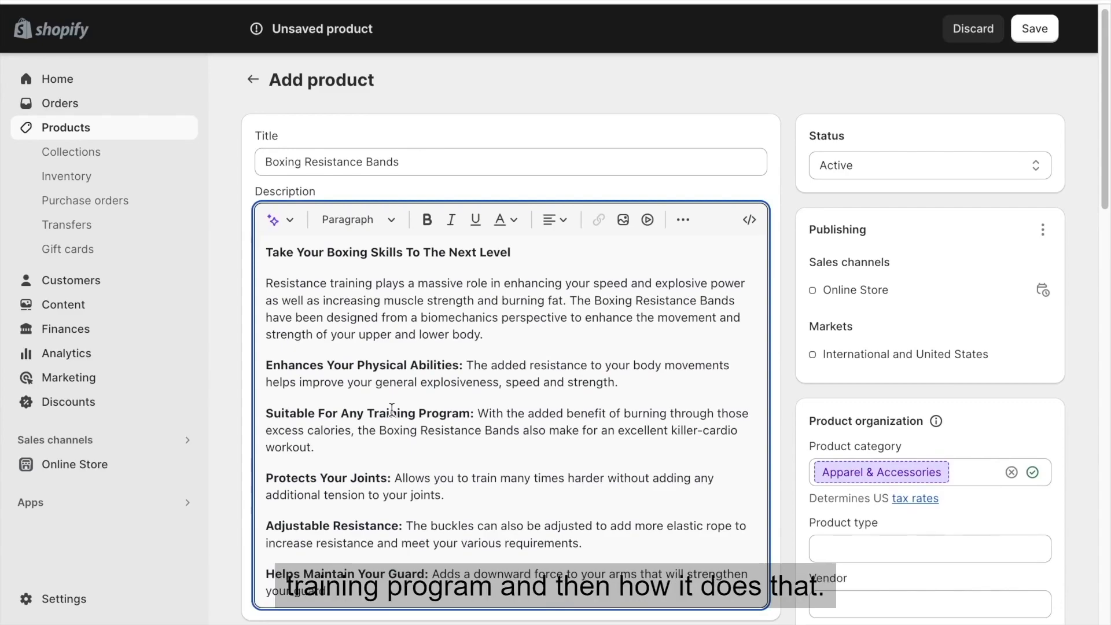
pyautogui.moveTo(489, 413); pyautogui.dragTo(496, 427)
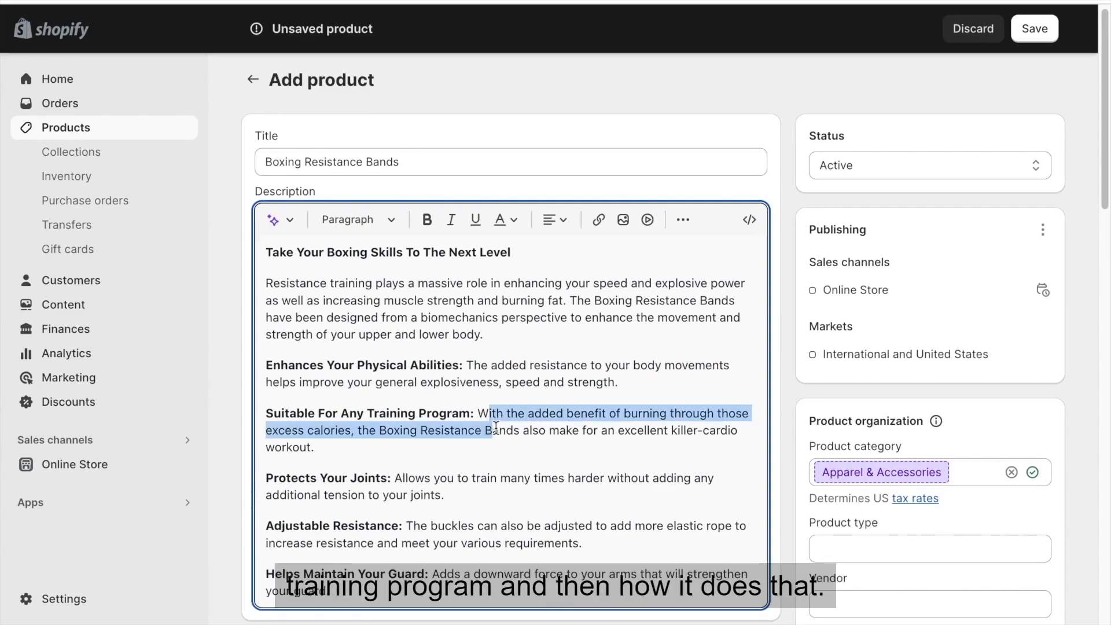
pyautogui.click(496, 427)
pyautogui.scroll(-2, 497, 429)
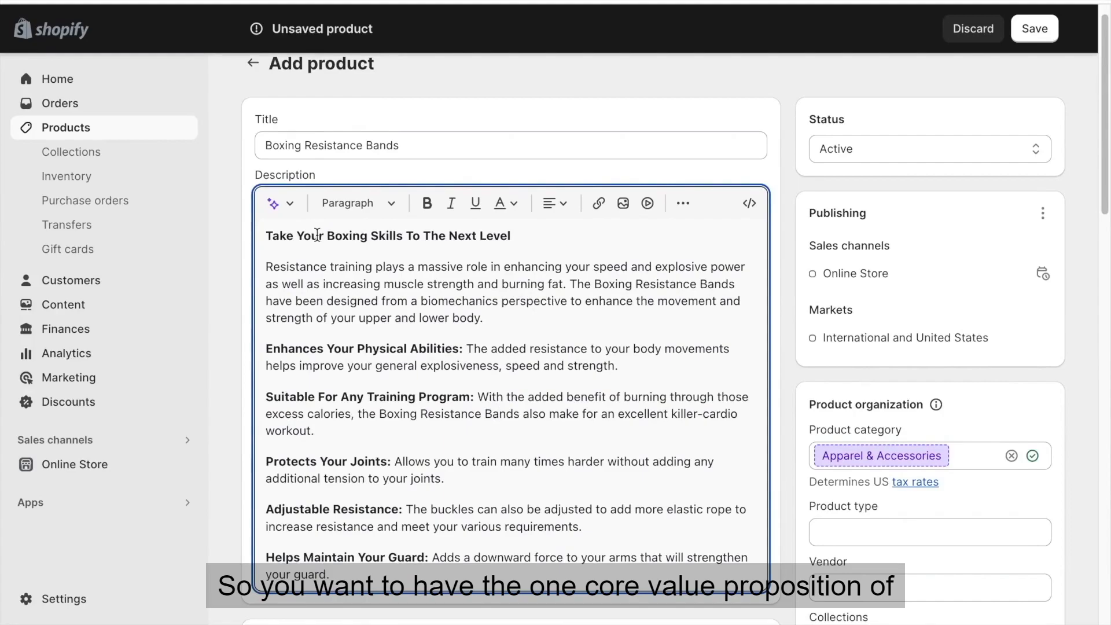
pyautogui.click(266, 272)
pyautogui.moveTo(267, 272); pyautogui.dragTo(486, 318)
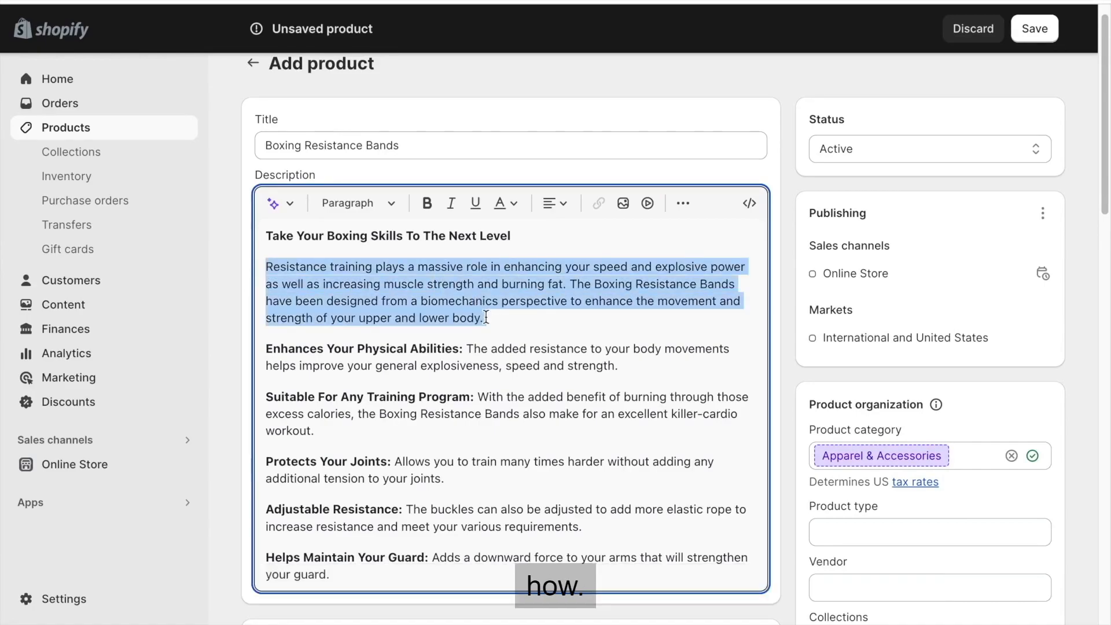
pyautogui.click(486, 318)
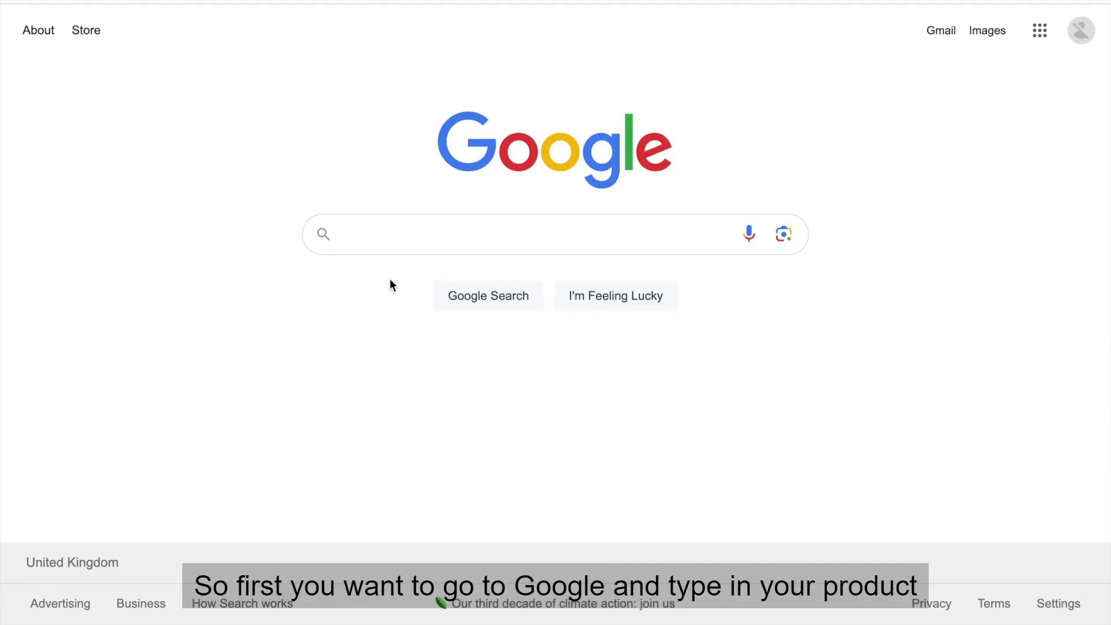
# Search Google for "boxing resistance bands + myshopify.com" to find competing Shopify stores.
pyautogui.click(398, 244)
pyautogui.write('B')
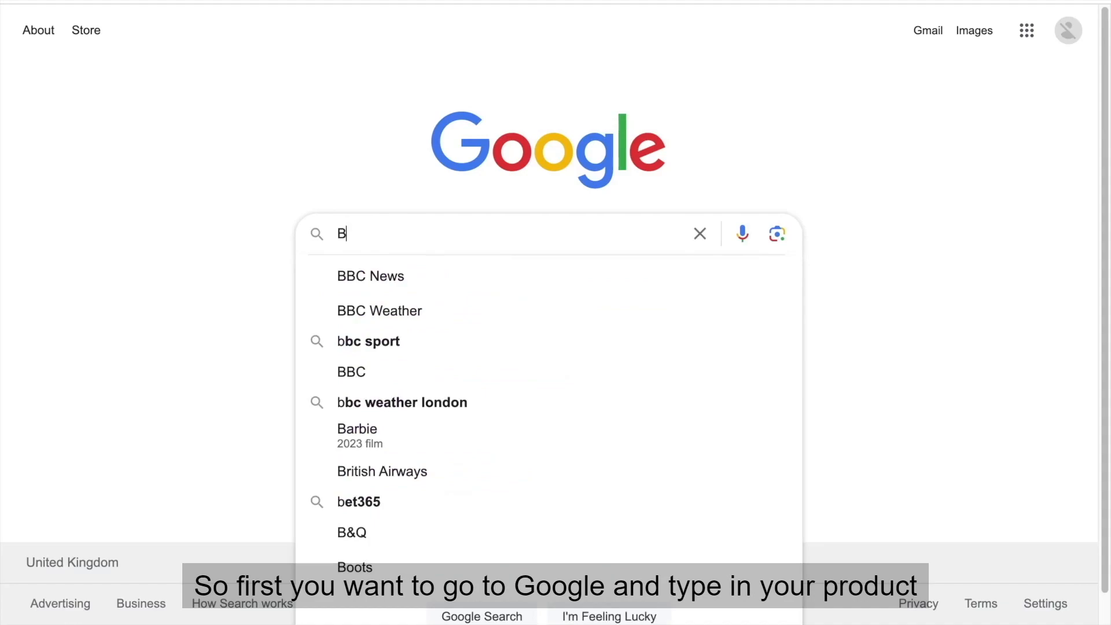
pyautogui.write('oxing Resis')
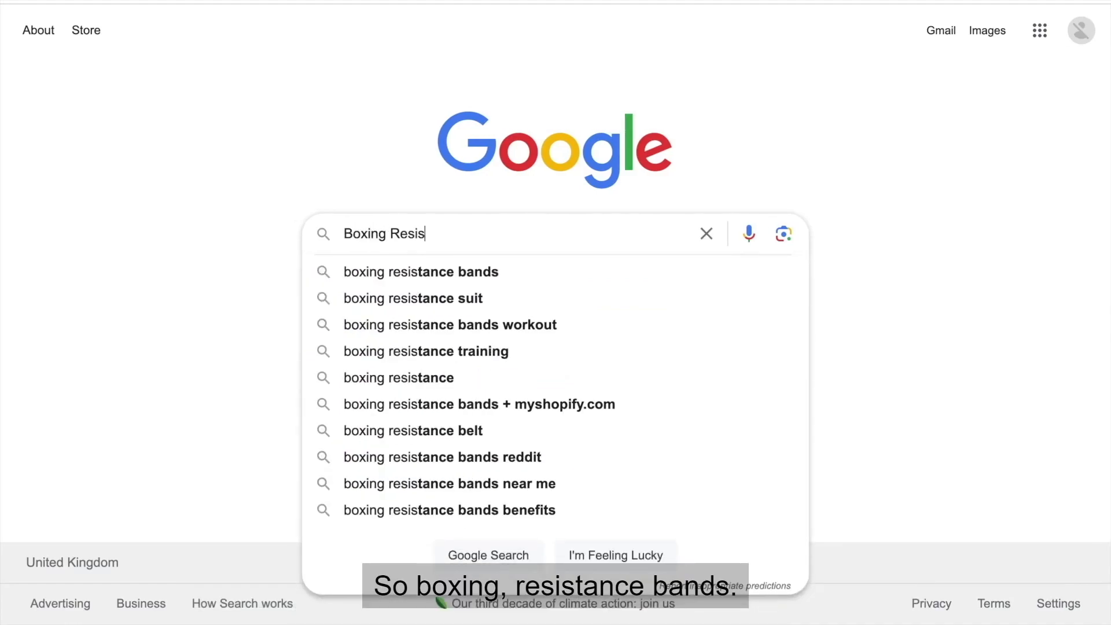
pyautogui.write('tance Bands ')
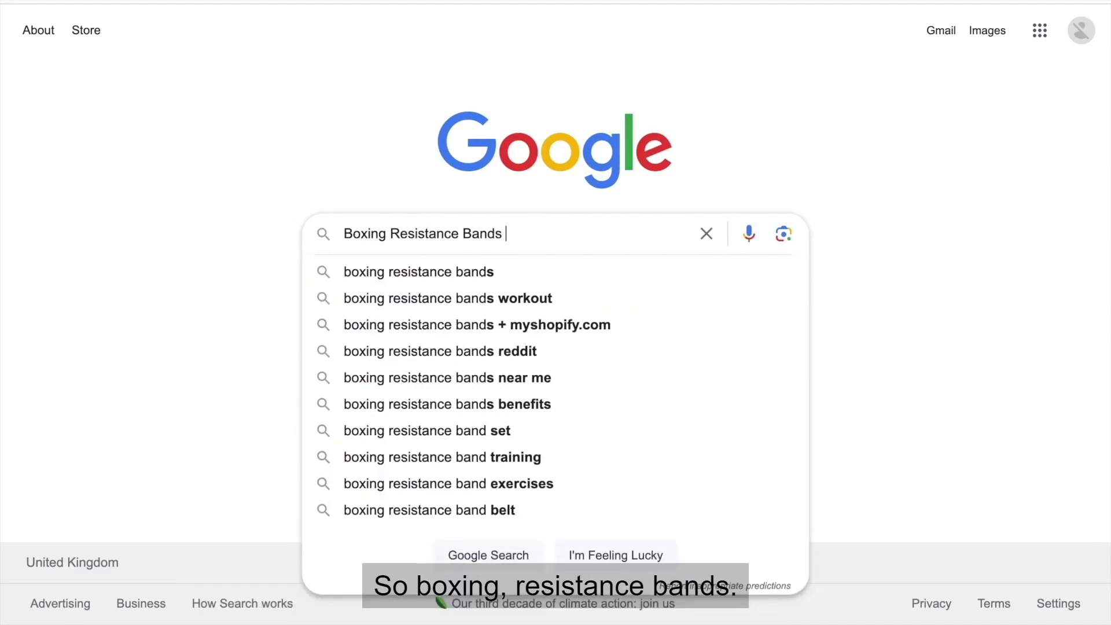
pyautogui.write('+ m')
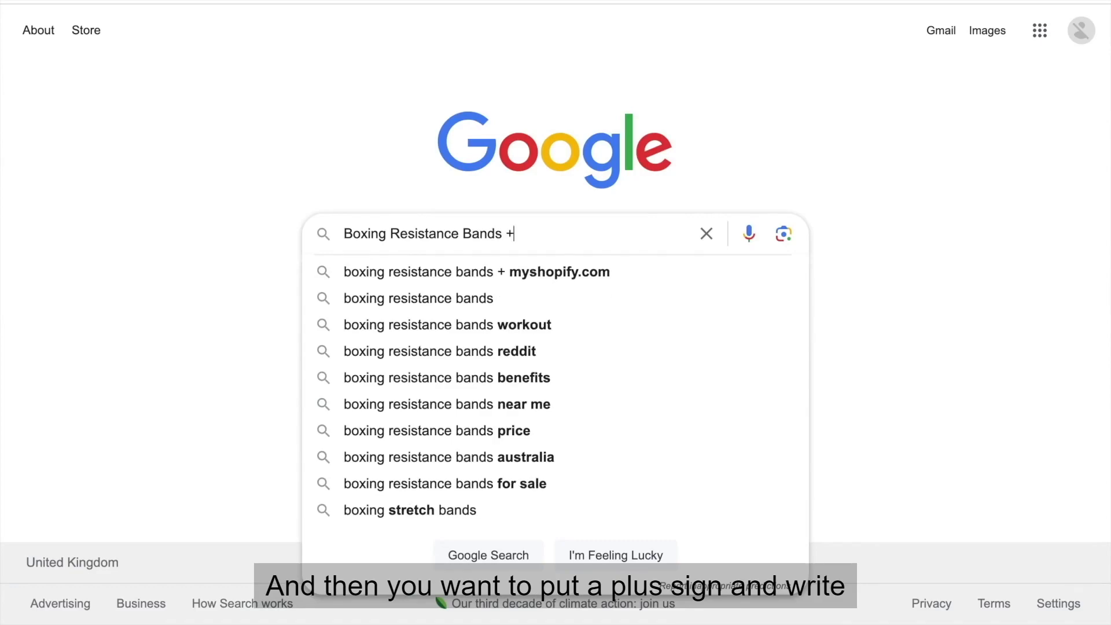
pyautogui.click(422, 276)
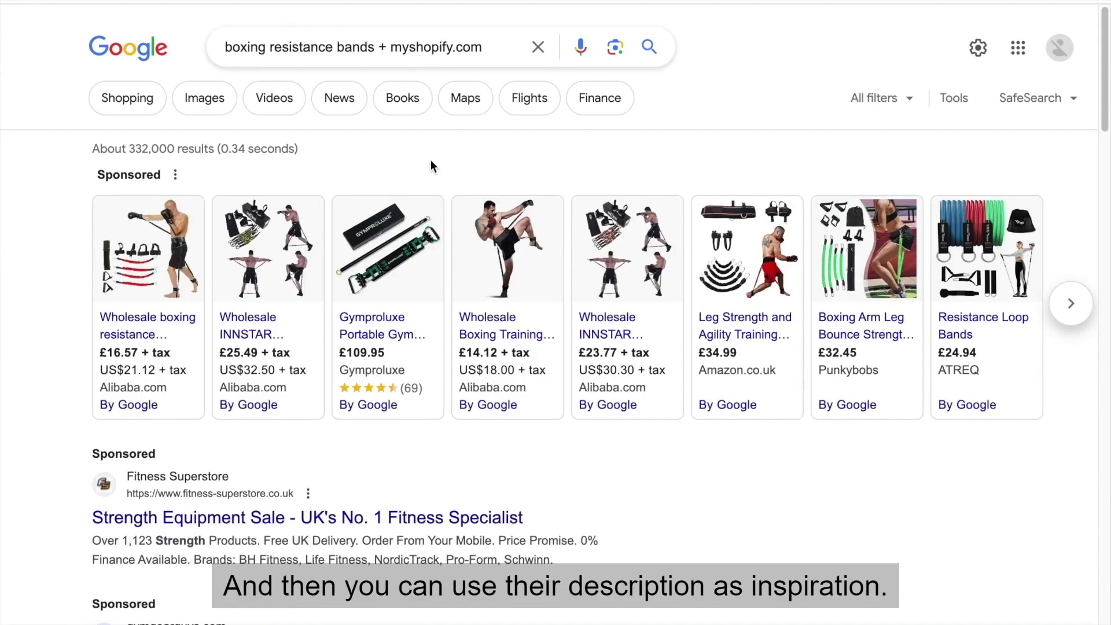
# Open the Martial Arts Style store's Boxing Resistance Bands page from the results and examine its summary, pricing and benefit list.
pyautogui.scroll(-6, 431, 166)
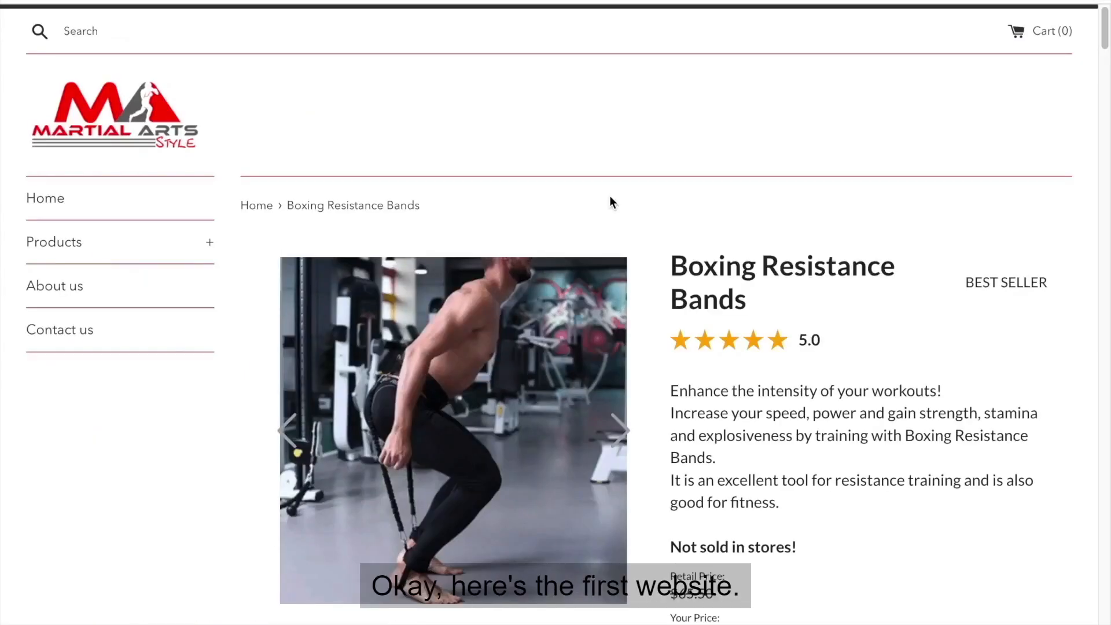
pyautogui.scroll(-1, 610, 201)
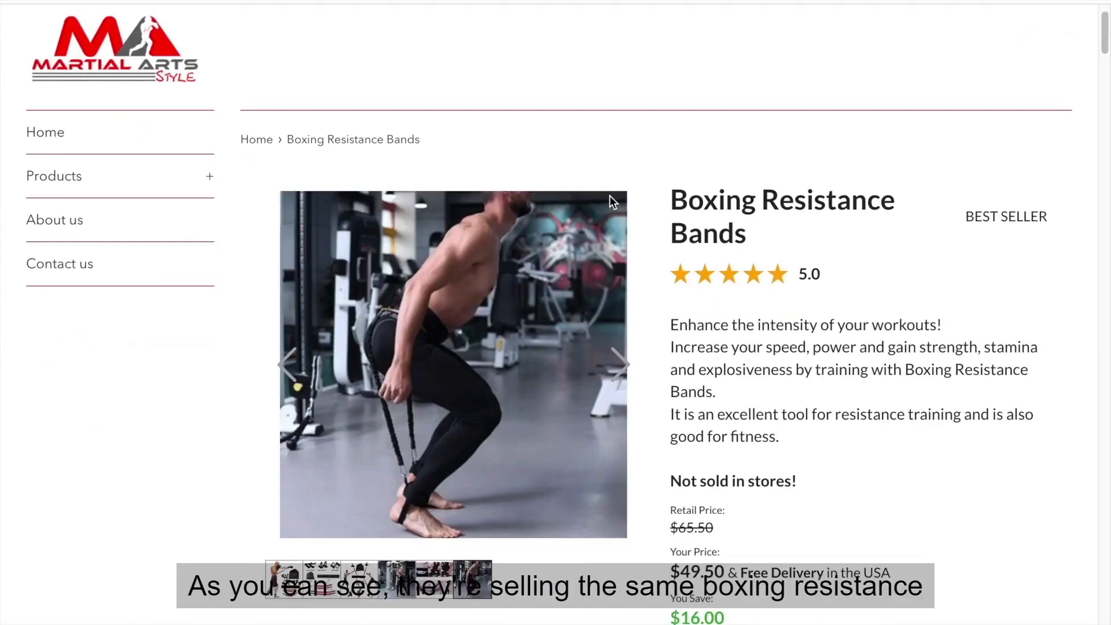
pyautogui.scroll(-1, 687, 162)
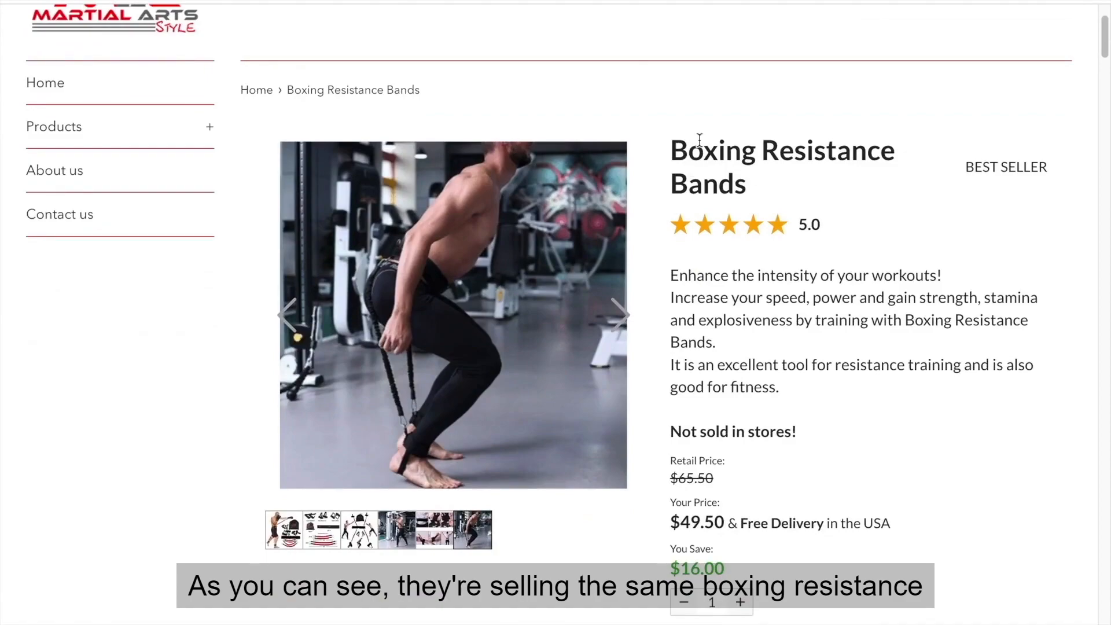
pyautogui.scroll(-5, 699, 140)
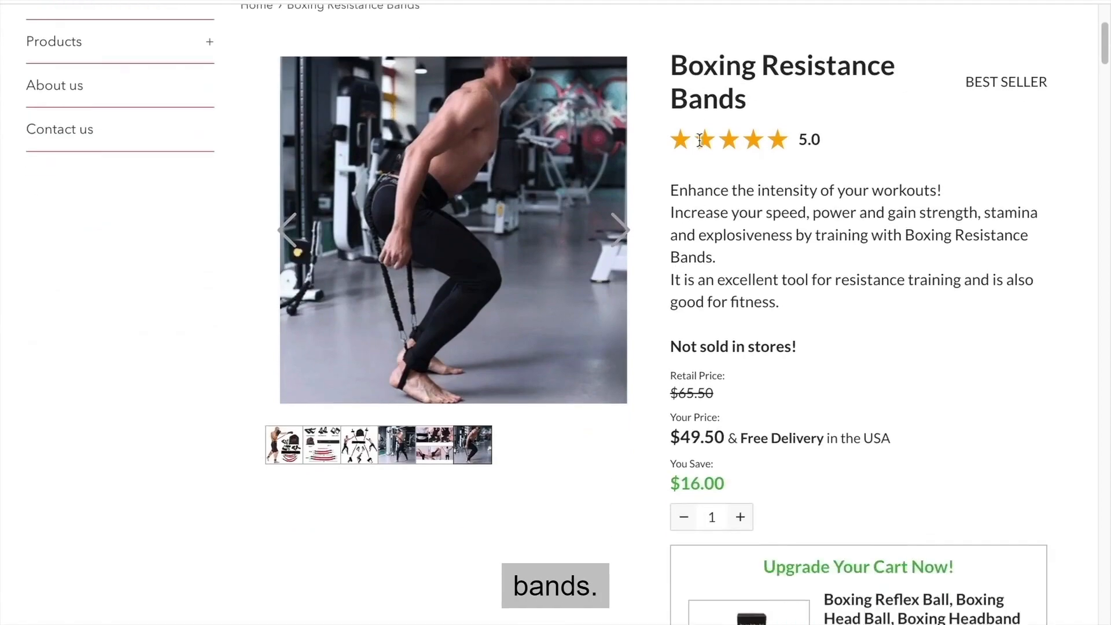
pyautogui.scroll(-2, 699, 140)
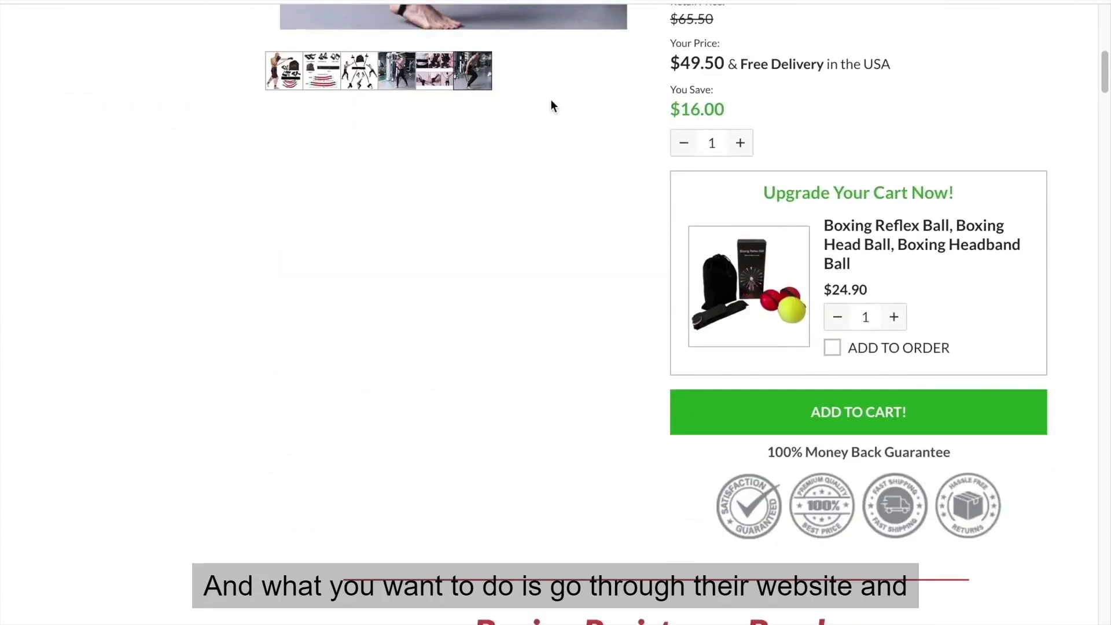
pyautogui.scroll(-4, 551, 99)
pyautogui.scroll(-6, 550, 102)
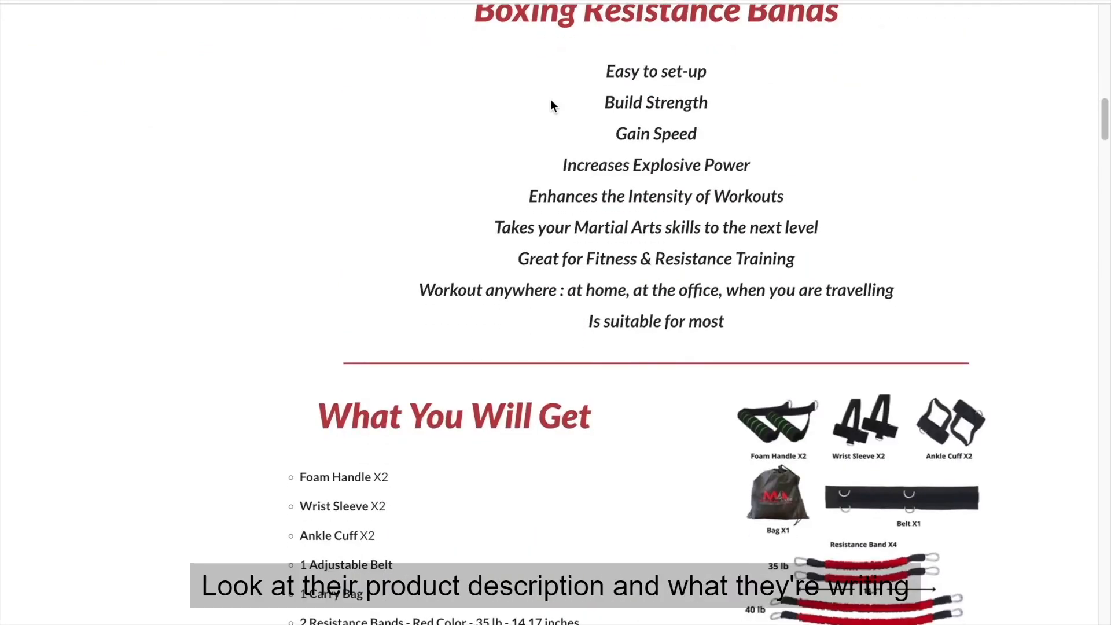
pyautogui.scroll(1, 551, 104)
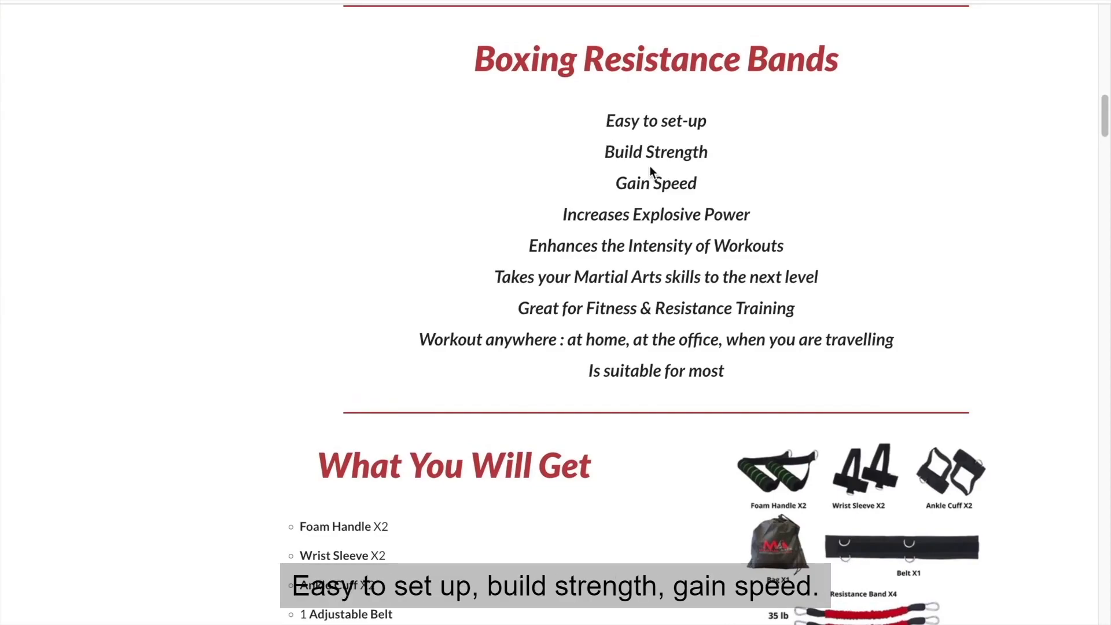
# Examine the competitor's package contents, wearing instructions and strength sections, and expand the FAQ about shipping charges.
pyautogui.scroll(-5, 649, 166)
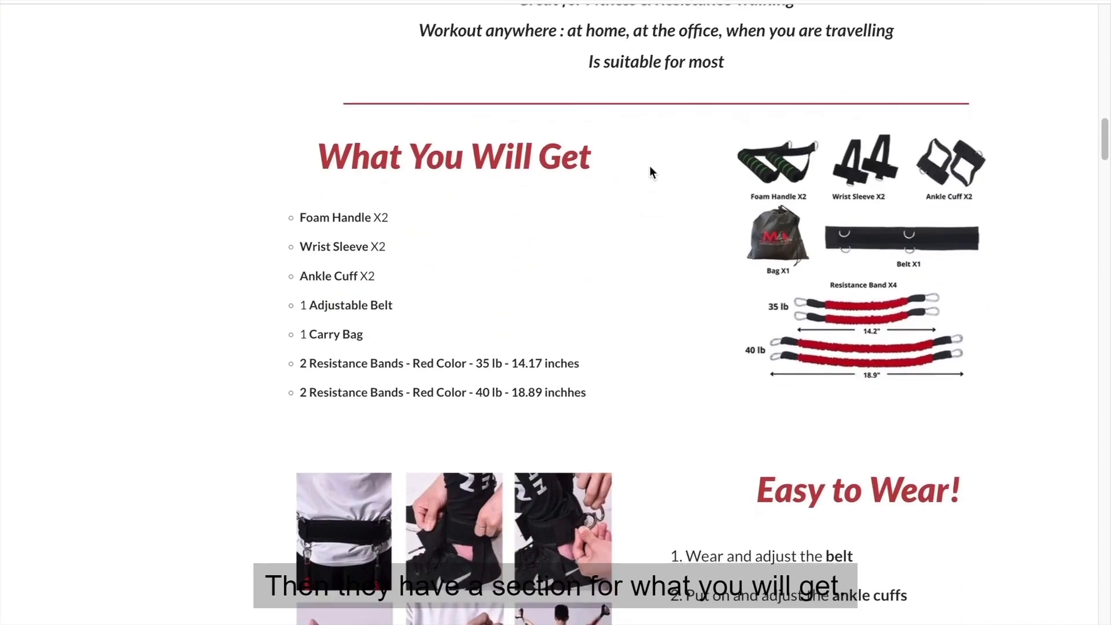
pyautogui.scroll(-5, 622, 154)
pyautogui.scroll(-8, 622, 153)
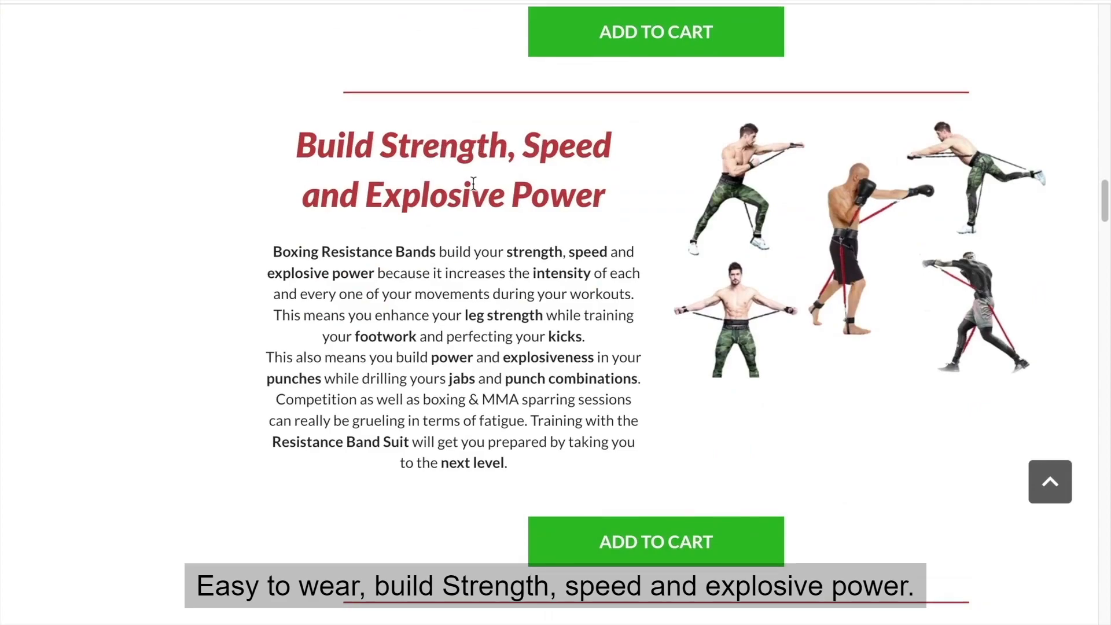
pyautogui.scroll(-20, 473, 190)
pyautogui.scroll(-4, 473, 190)
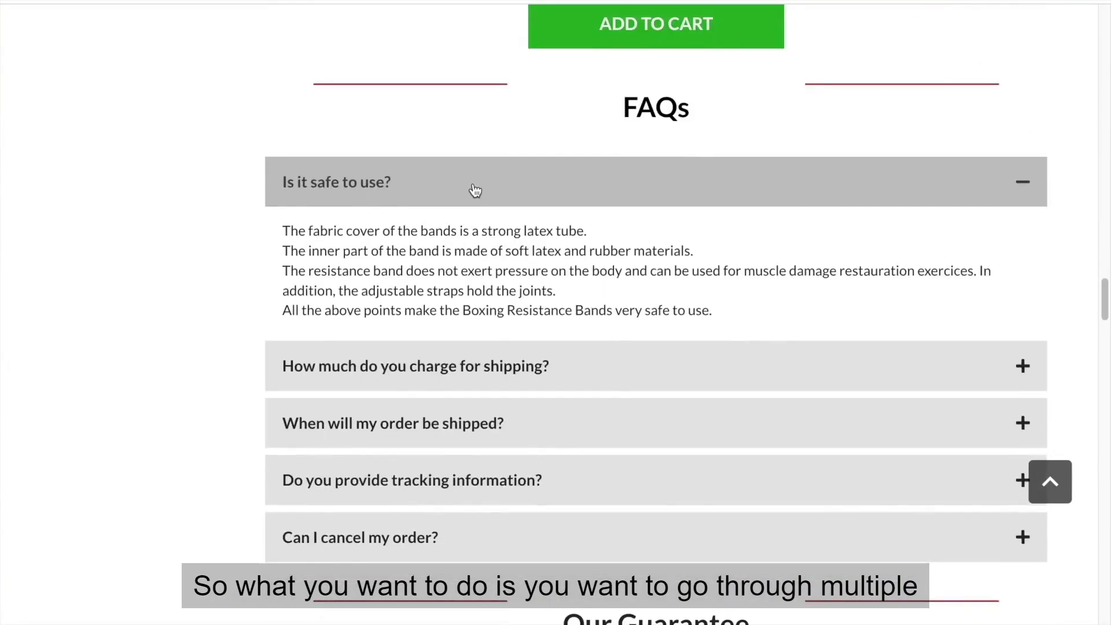
pyautogui.click(429, 318)
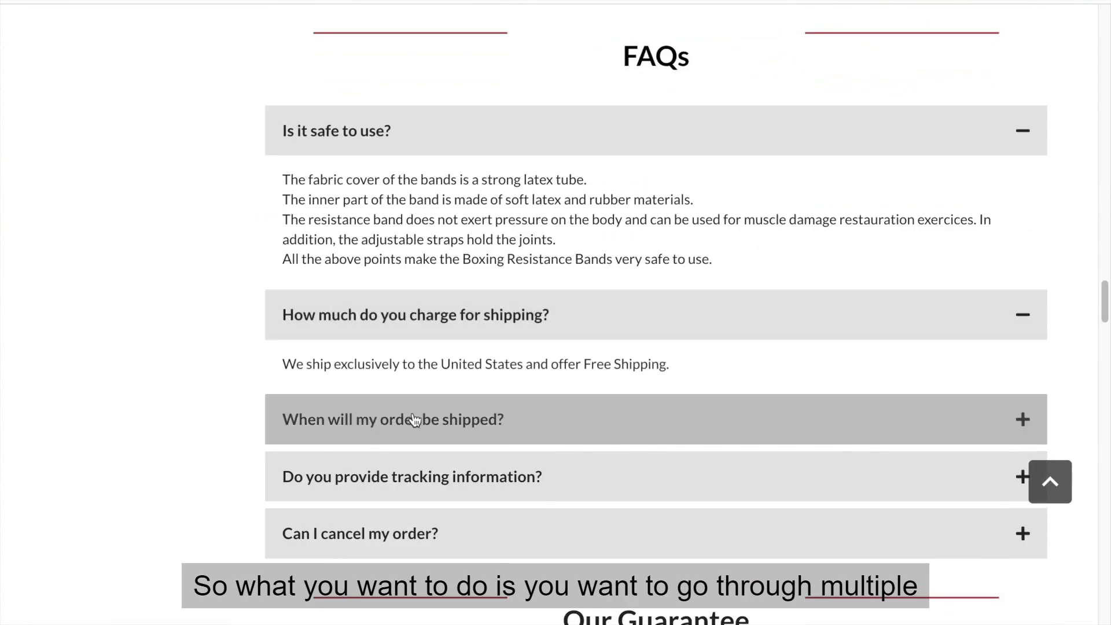
# Expand the competitor's FAQ entries about when orders ship, tracking information and order cancellation, and read their answers.
pyautogui.click(410, 417)
pyautogui.scroll(-1, 405, 515)
pyautogui.click(412, 476)
pyautogui.scroll(-2, 412, 484)
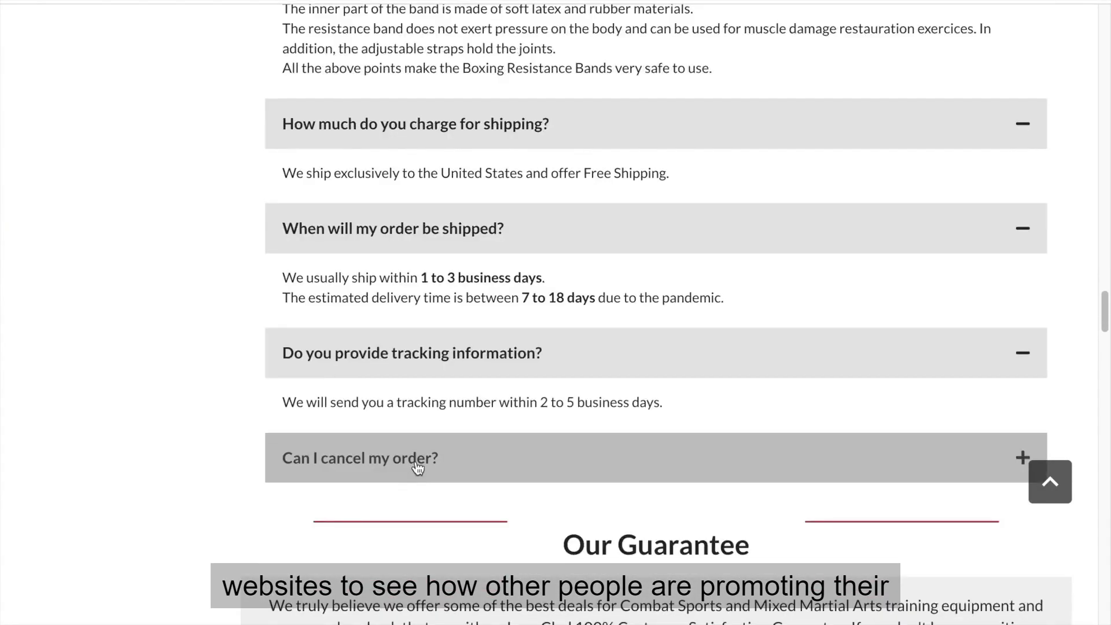
pyautogui.click(416, 460)
pyautogui.scroll(-7, 416, 466)
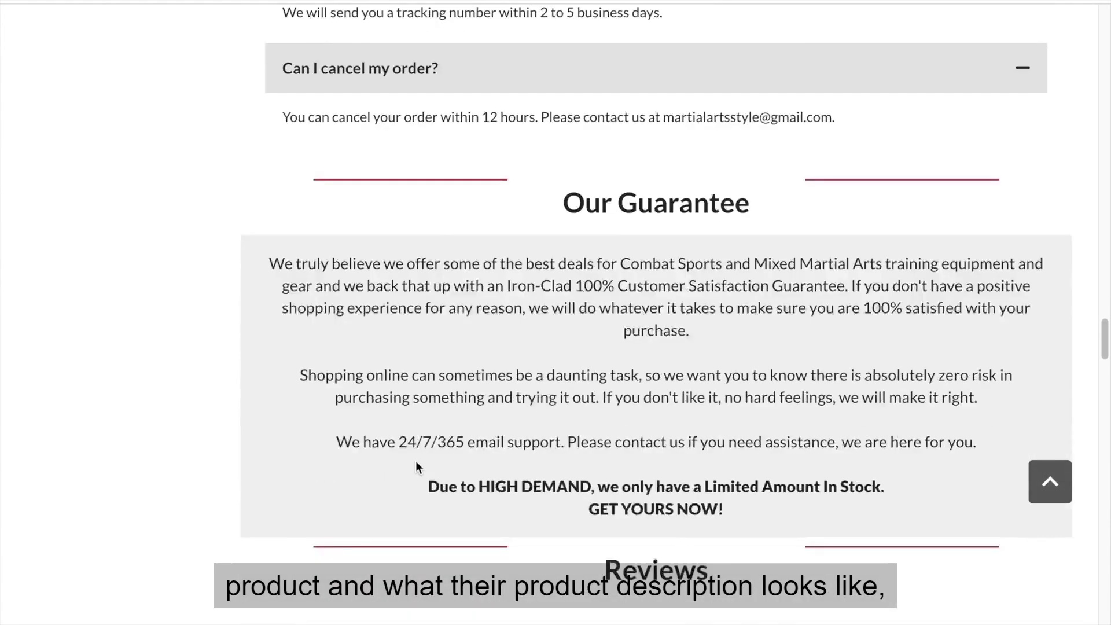
# Review the Our Guarantee section, and skim back over the "Can be used anywhere" and fitness training sections.
pyautogui.scroll(-5, 416, 461)
pyautogui.scroll(20, 415, 461)
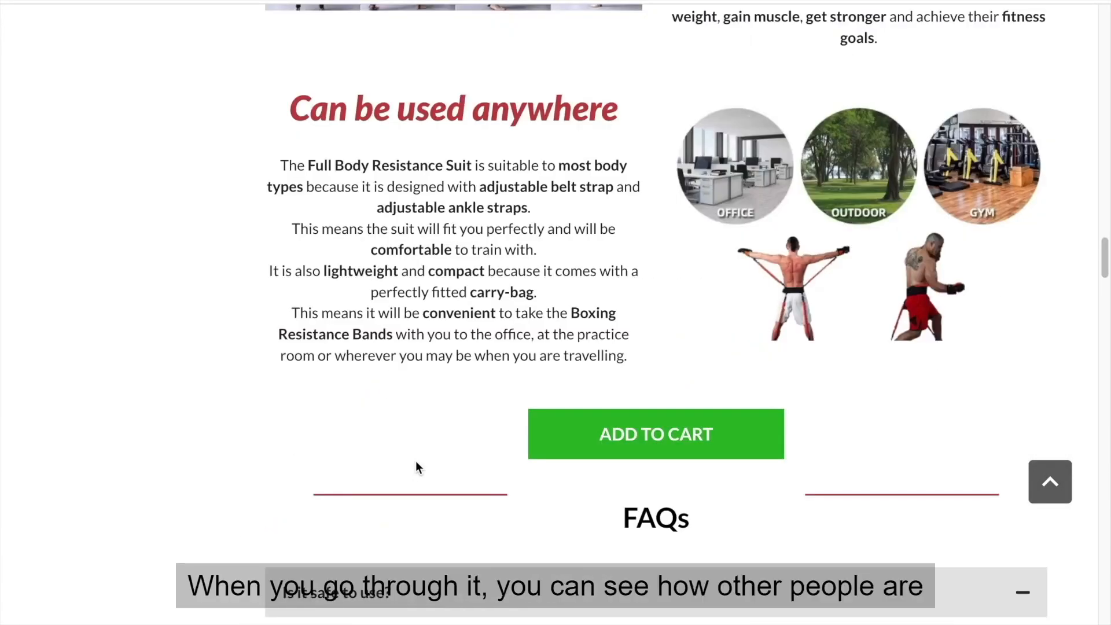
pyautogui.scroll(13, 415, 460)
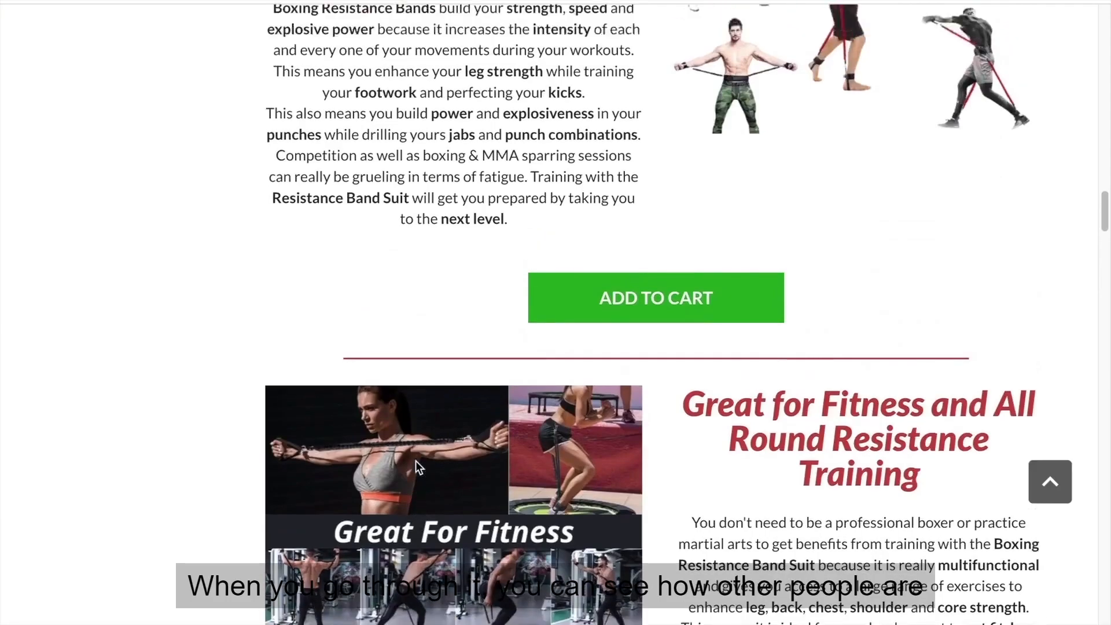
pyautogui.scroll(2, 415, 462)
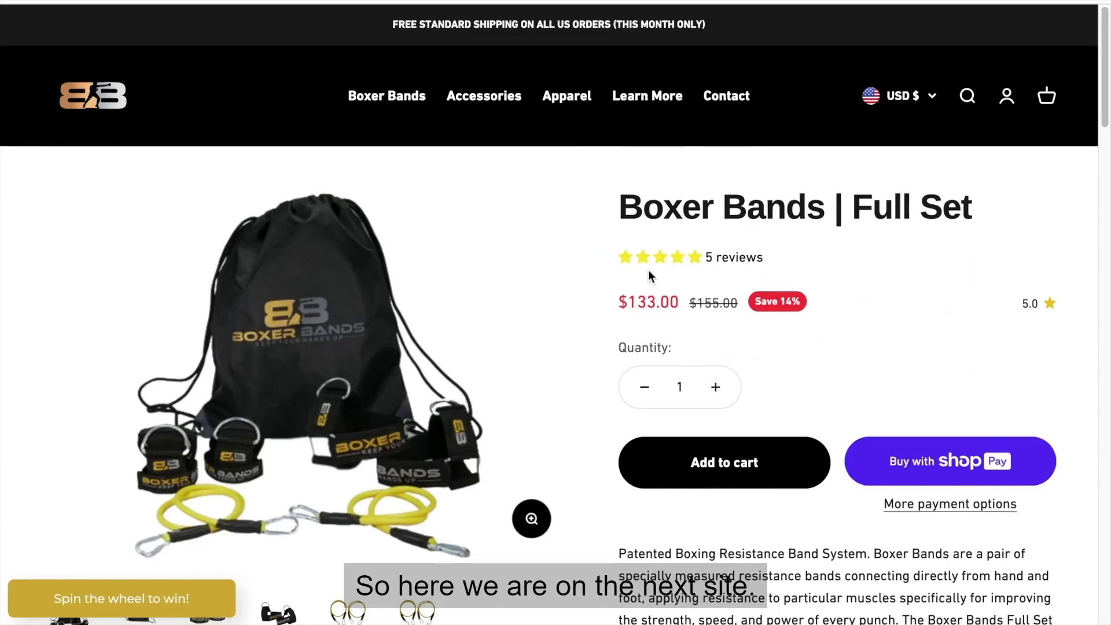
# Examine the title, pricing, product photos and opening description on the Boxer Bands Full Set page.
pyautogui.scroll(-1, 650, 274)
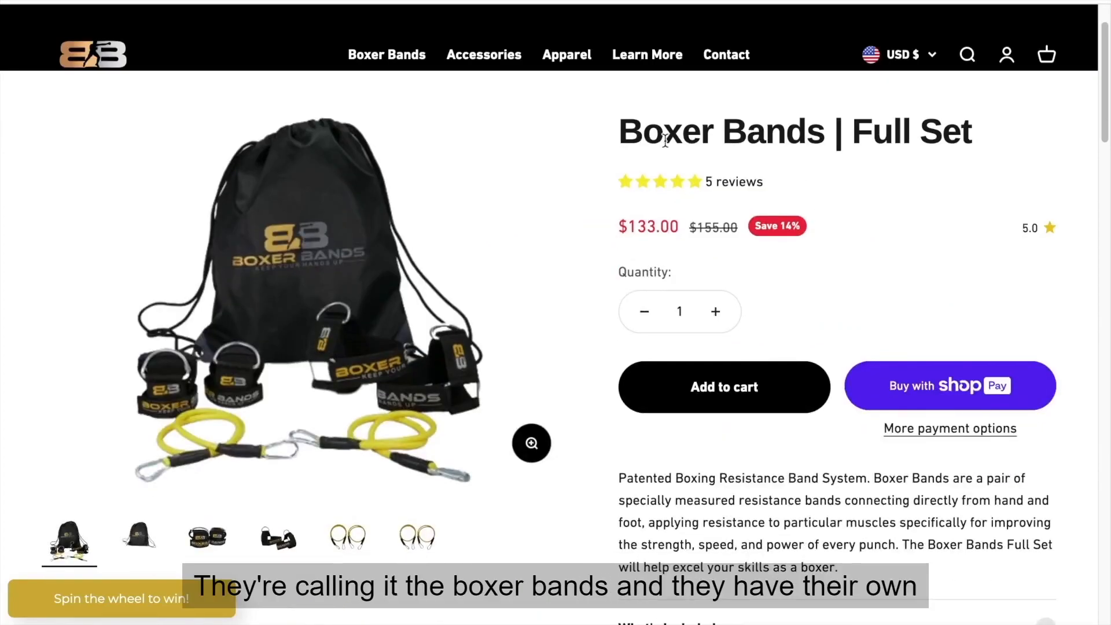
pyautogui.scroll(-1, 666, 139)
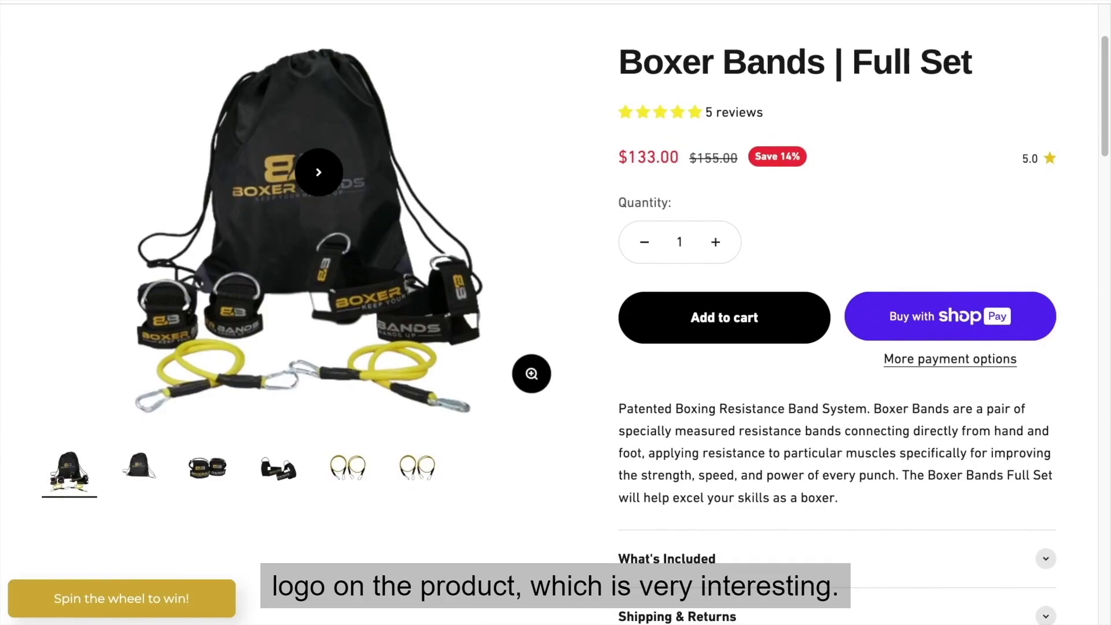
pyautogui.scroll(-3, 319, 172)
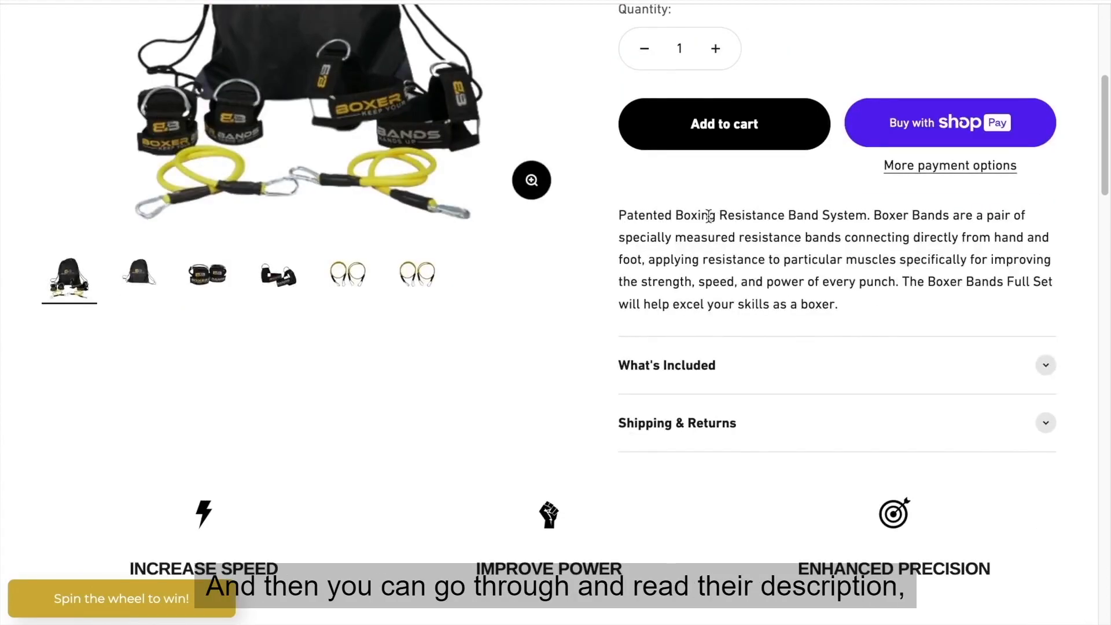
pyautogui.moveTo(709, 215); pyautogui.dragTo(772, 236)
# Expand What's Included and Shipping & Returns on the Boxer Bands page, and skim its customer reviews.
pyautogui.click(675, 362)
pyautogui.scroll(-3, 677, 360)
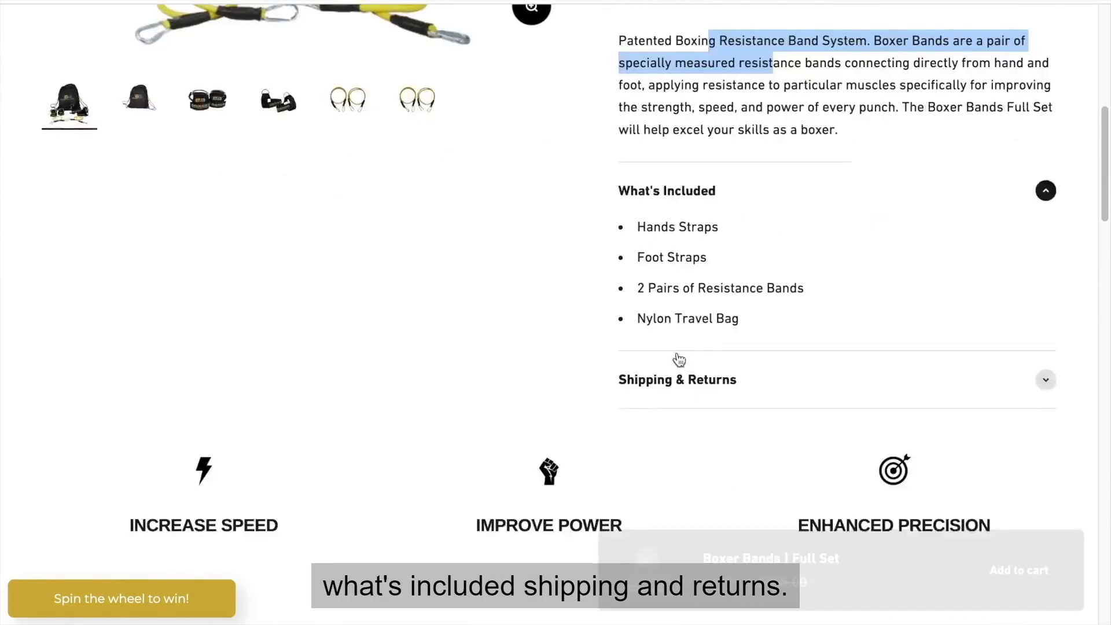
pyautogui.click(662, 392)
pyautogui.scroll(-10, 661, 388)
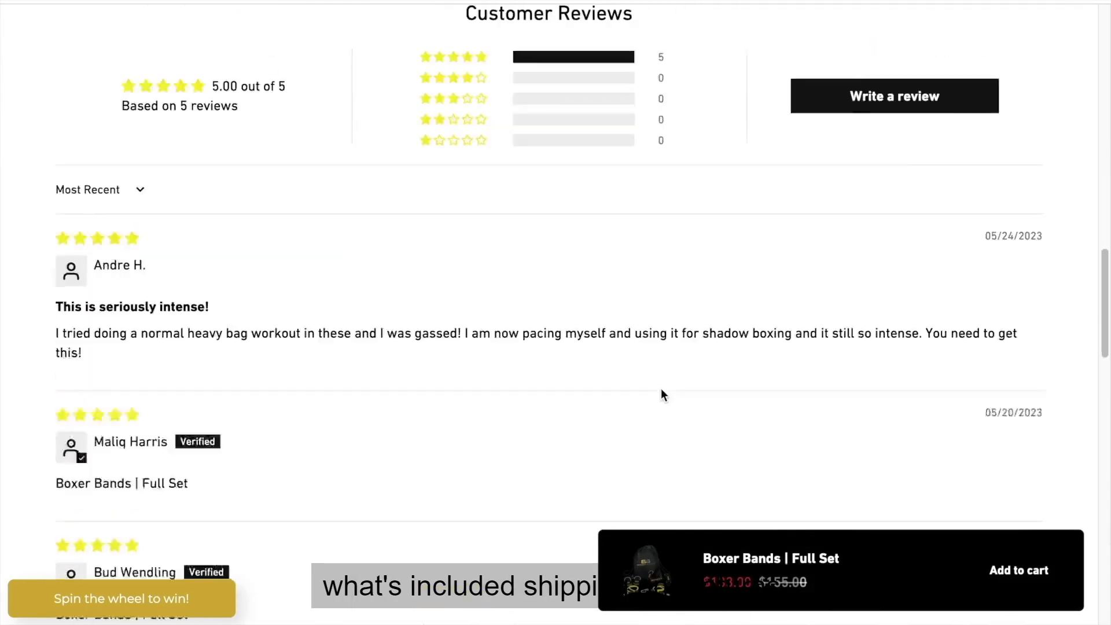
pyautogui.scroll(-10, 662, 393)
pyautogui.scroll(-3, 662, 394)
pyautogui.scroll(20, 661, 393)
pyautogui.scroll(3, 661, 391)
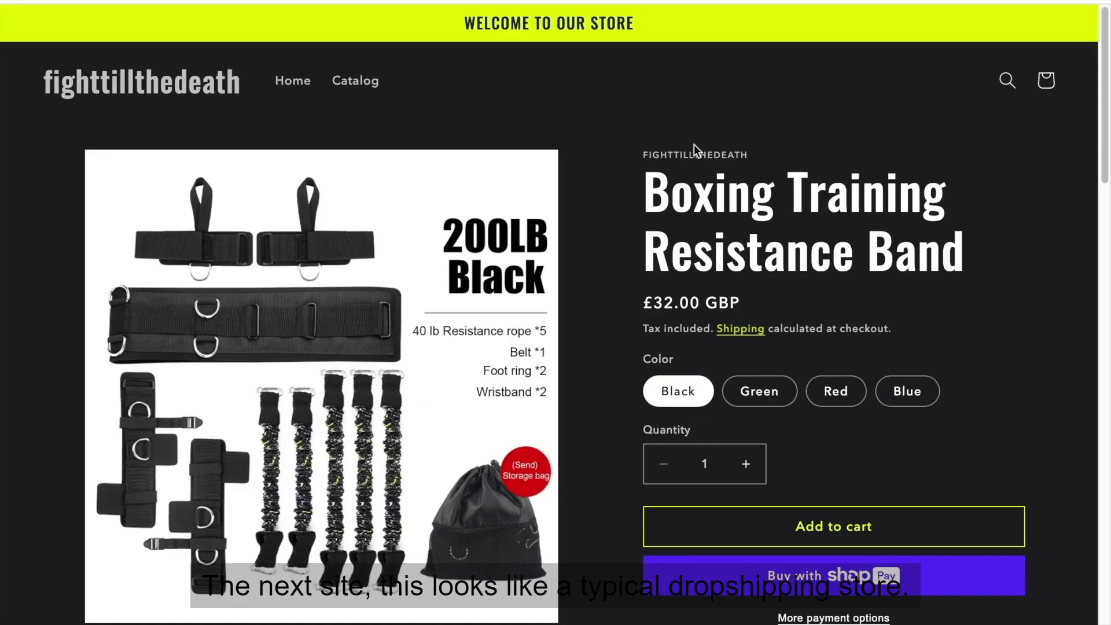
# Read the Boxing Training Resistance Band description on the fighttillthedeath store, from the opening paragraphs through the exercise uses.
pyautogui.scroll(-9, 682, 146)
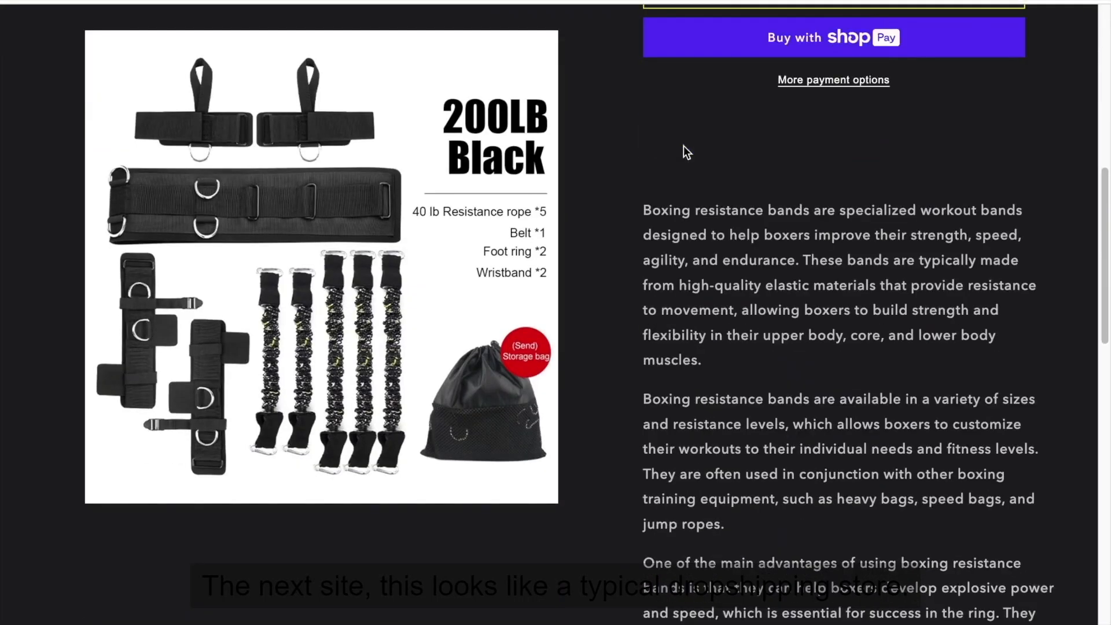
pyautogui.scroll(-3, 674, 173)
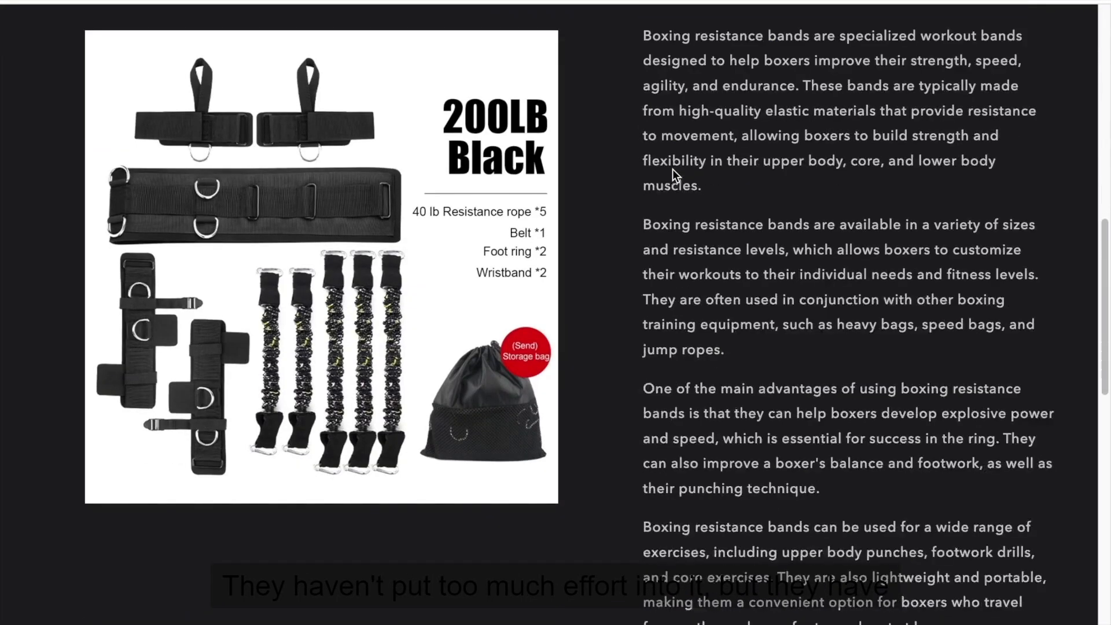
pyautogui.moveTo(645, 34); pyautogui.dragTo(717, 325)
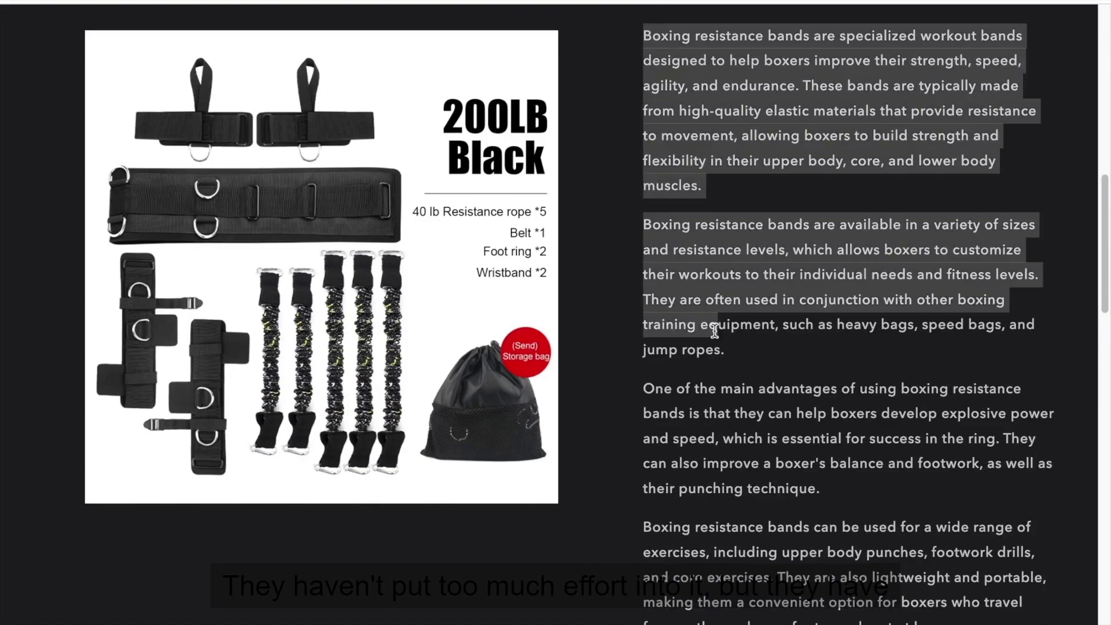
pyautogui.scroll(-5, 715, 327)
pyautogui.scroll(-18, 723, 270)
pyautogui.scroll(11, 724, 275)
pyautogui.scroll(10, 725, 276)
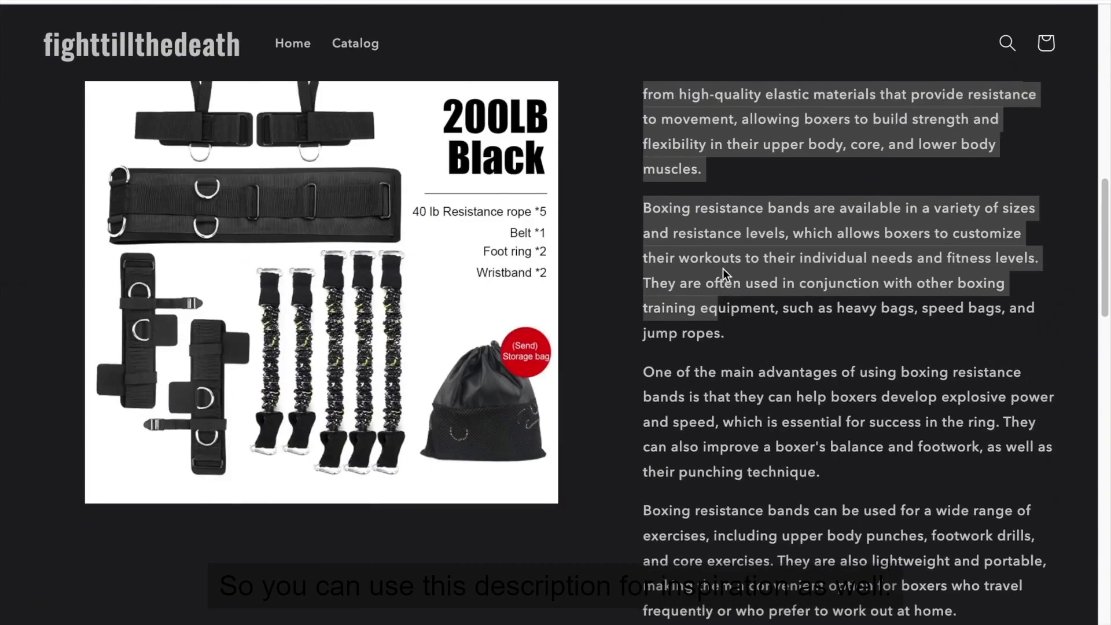
pyautogui.click(718, 273)
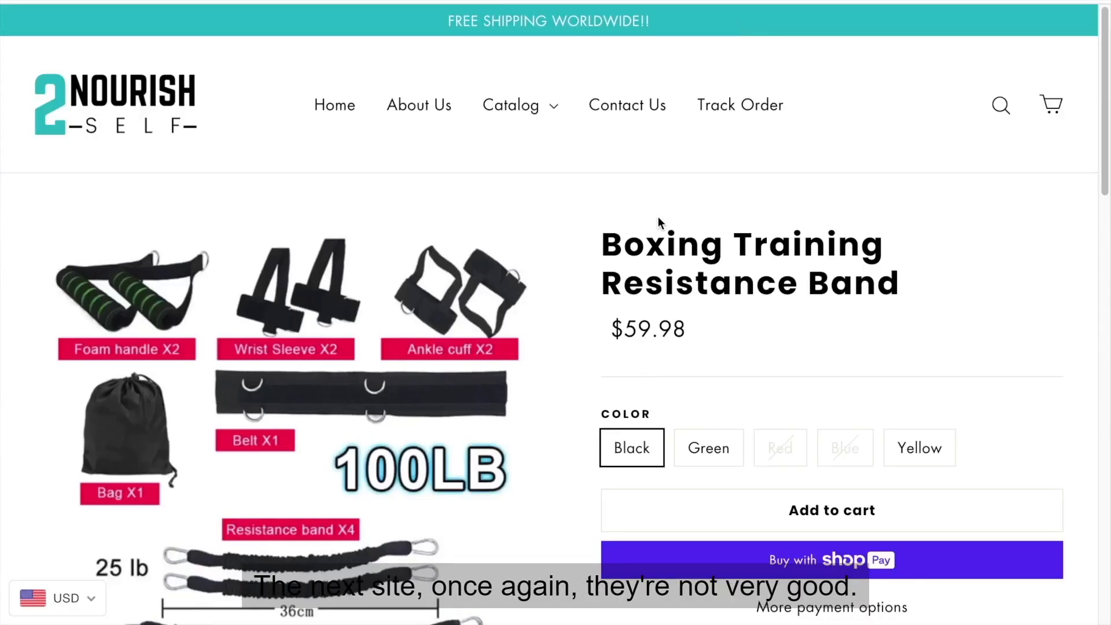
# Examine the Features, Specification and Product List sections on the 2Nourish Self resistance band page.
pyautogui.scroll(-1, 658, 216)
pyautogui.scroll(-20, 658, 217)
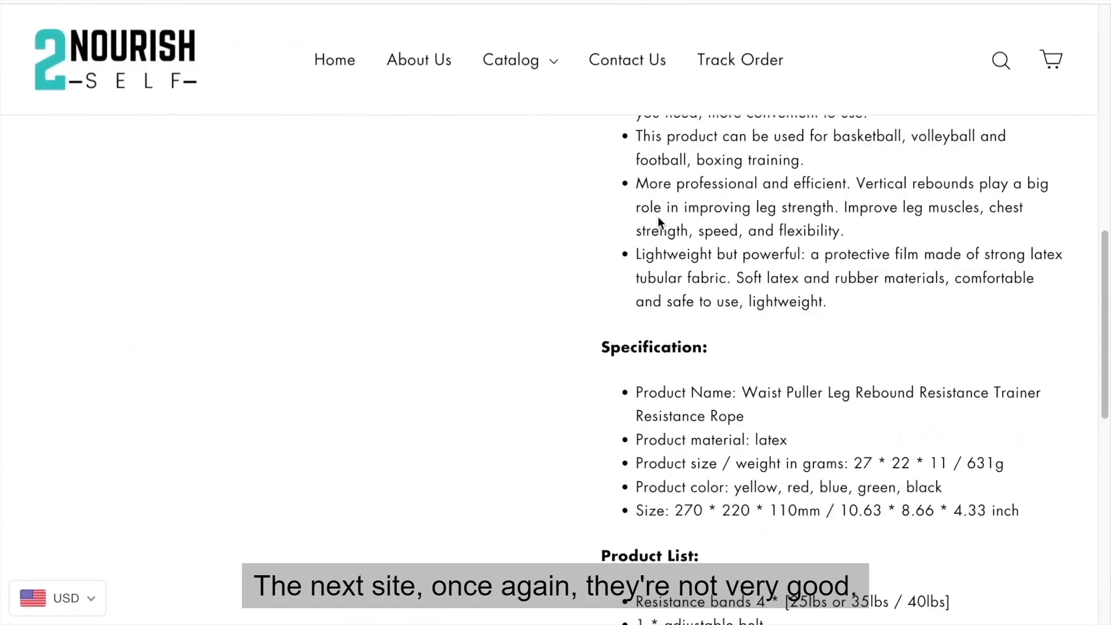
pyautogui.scroll(15, 658, 220)
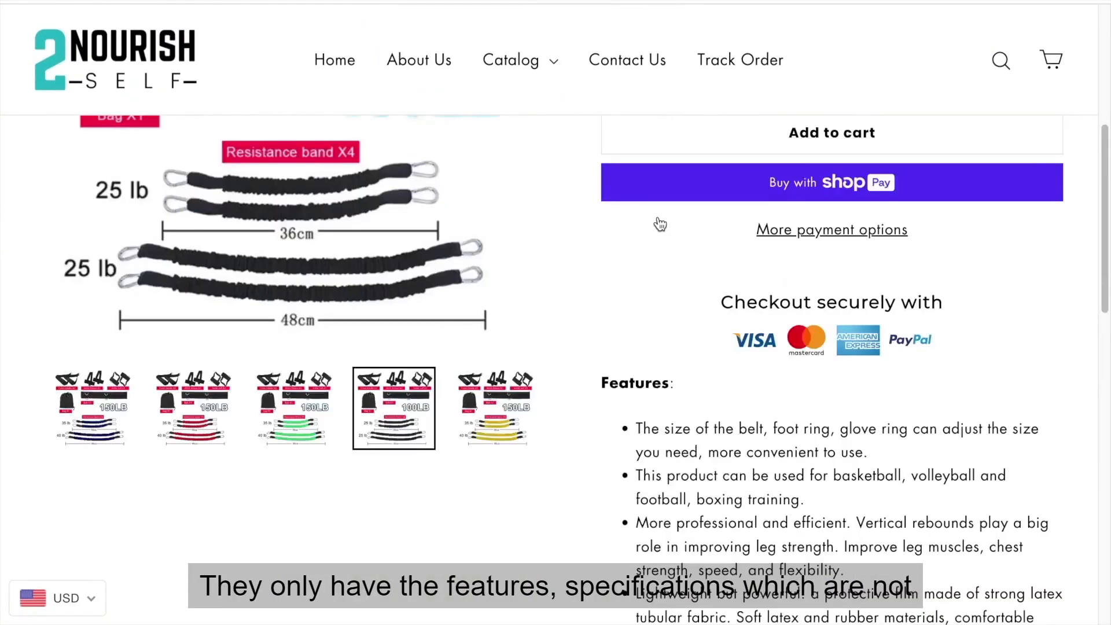
pyautogui.scroll(-4, 659, 229)
pyautogui.scroll(-2, 671, 394)
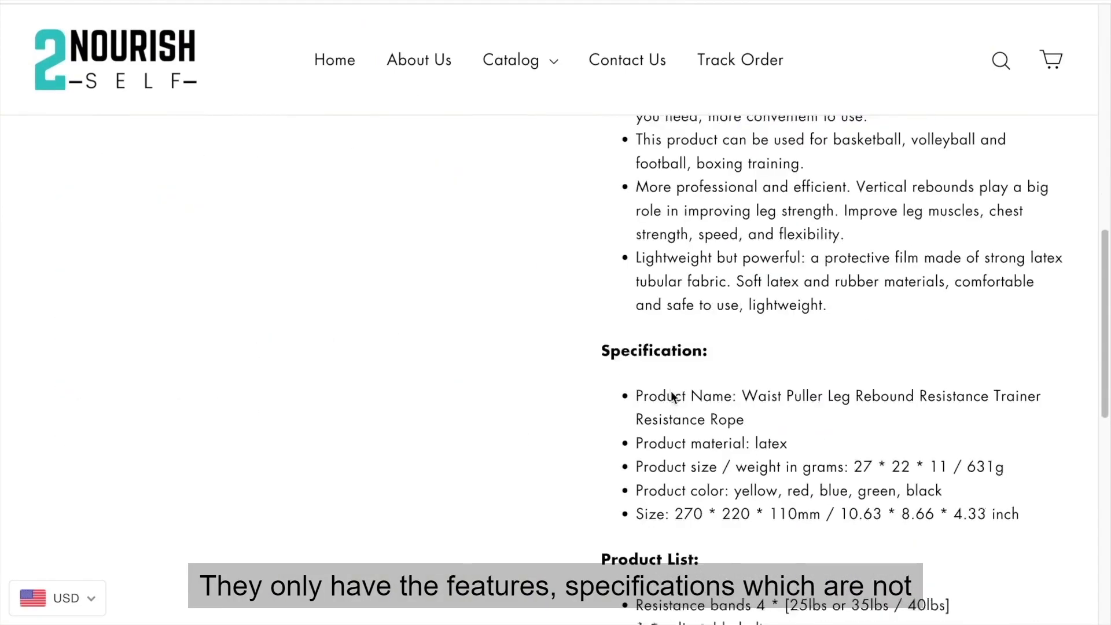
pyautogui.scroll(-1, 644, 343)
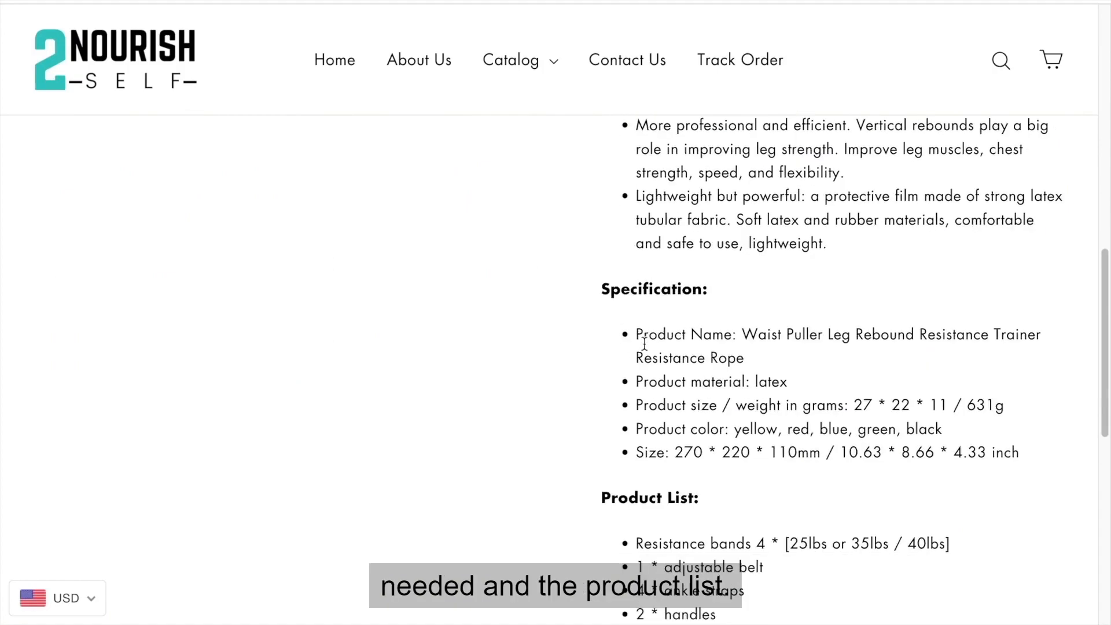
pyautogui.scroll(4, 636, 542)
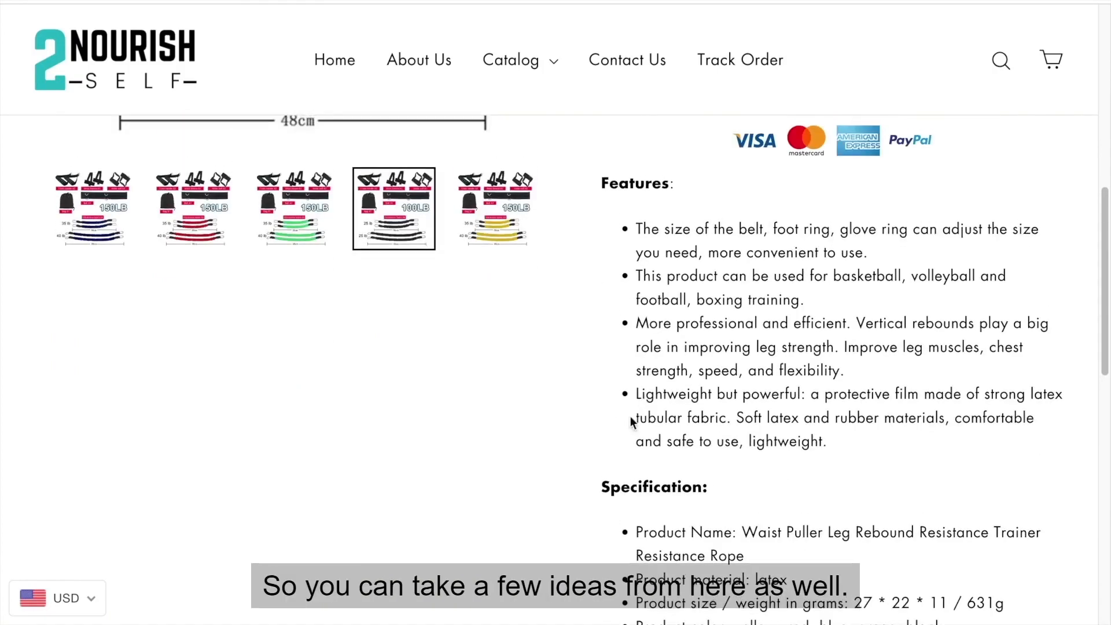
pyautogui.moveTo(637, 229); pyautogui.dragTo(770, 423)
pyautogui.click(771, 427)
pyautogui.scroll(10, 771, 427)
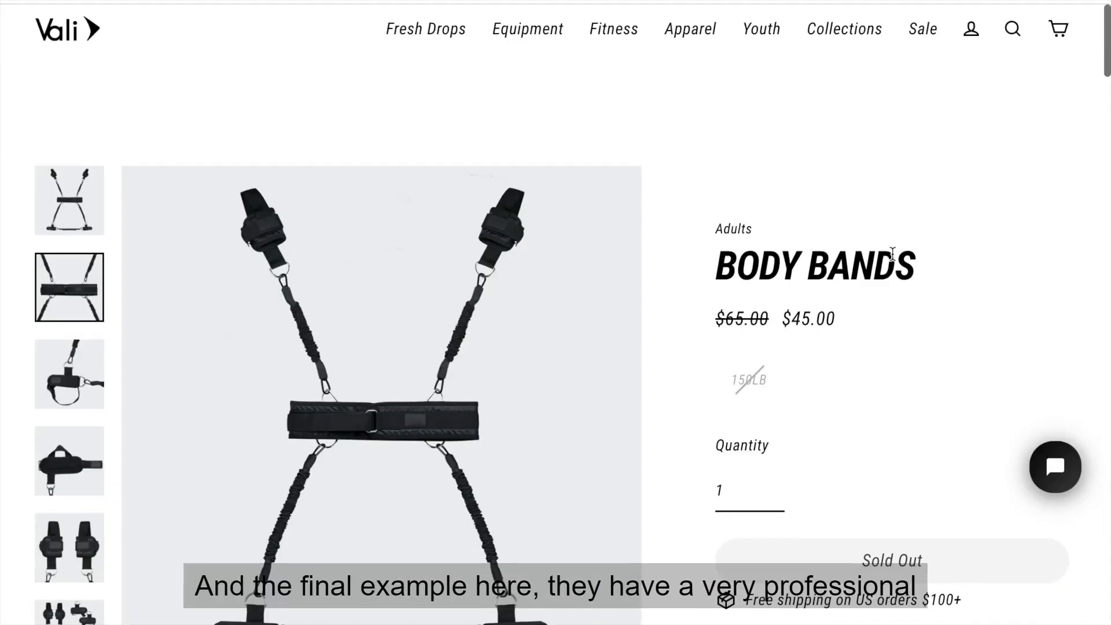
# Examine the Vali Body Bands page and view its gallery photos through to the full-kit image.
pyautogui.scroll(-2, 895, 264)
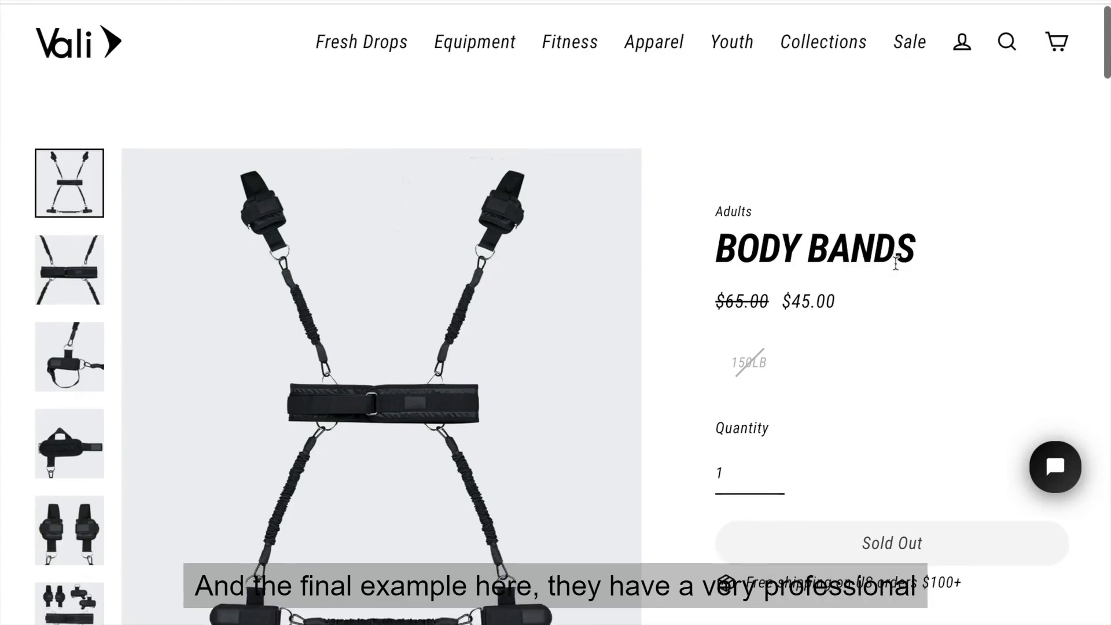
pyautogui.scroll(-2, 895, 264)
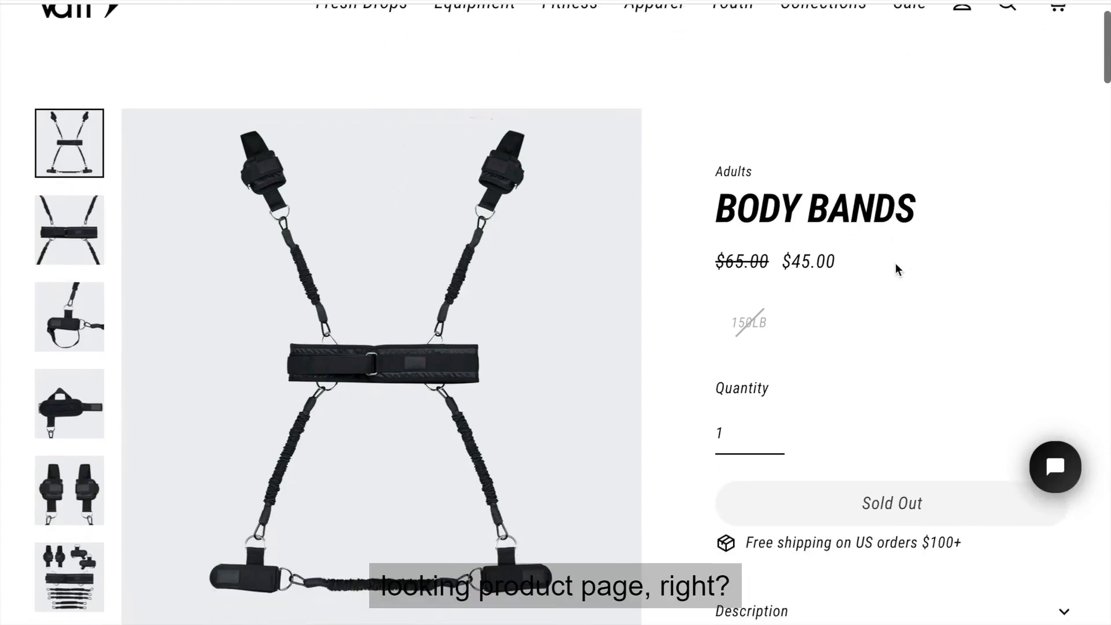
pyautogui.click(90, 160)
pyautogui.click(74, 239)
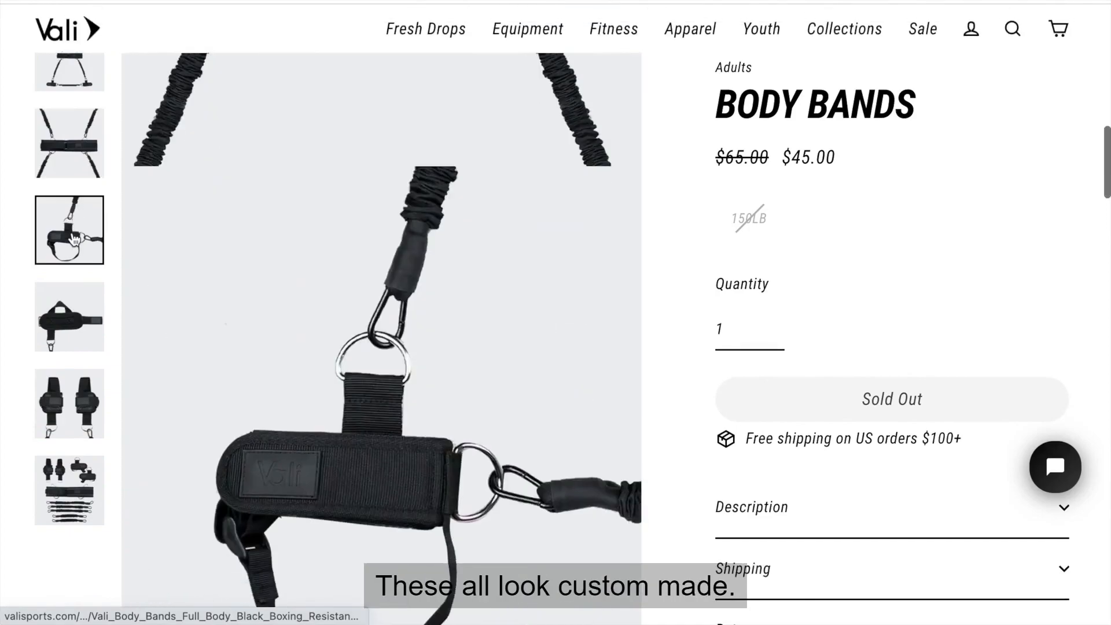
pyautogui.click(74, 300)
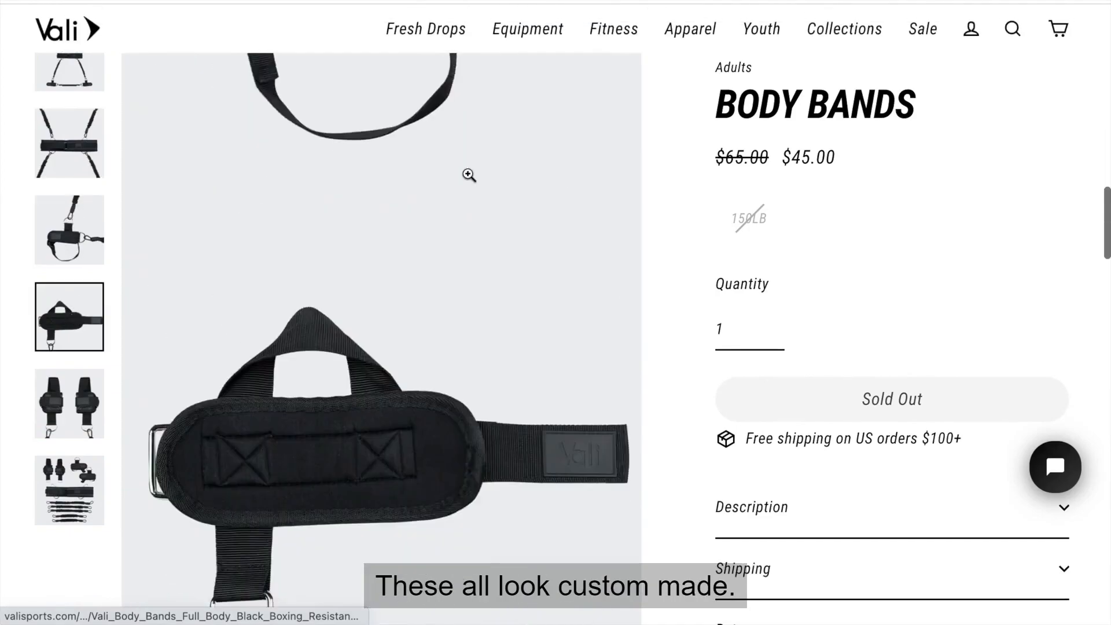
pyautogui.click(84, 408)
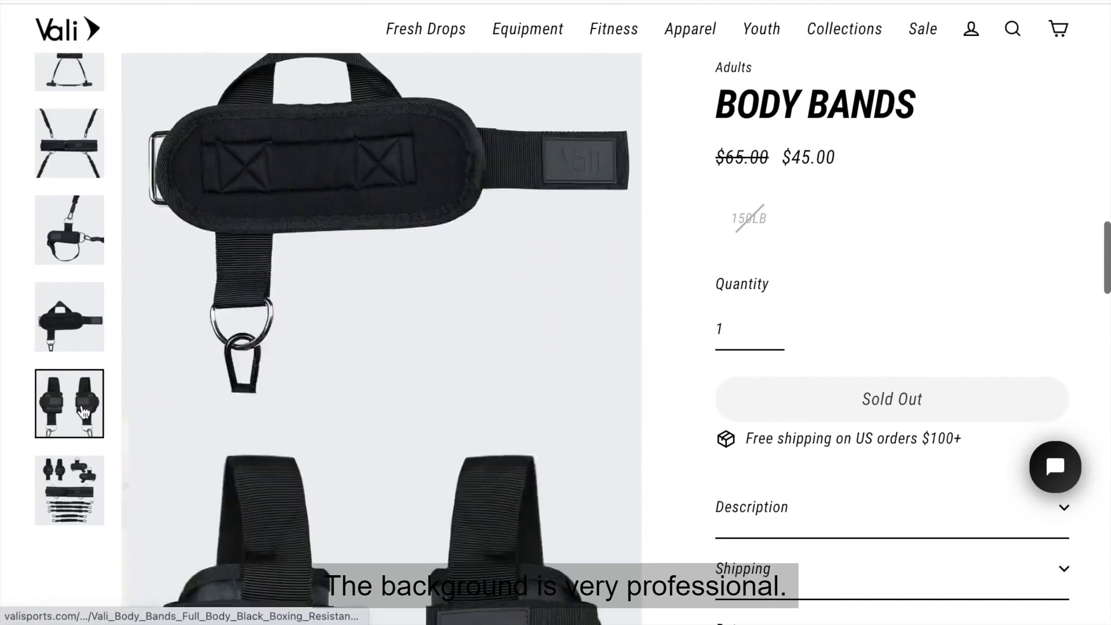
pyautogui.click(79, 477)
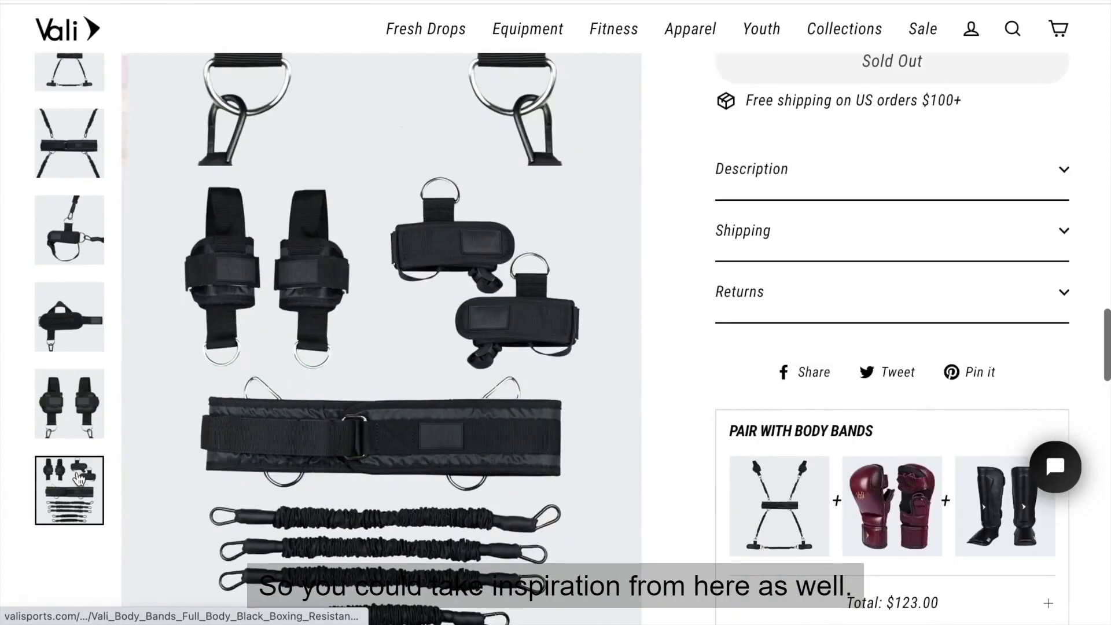
# Expand the Body Bands description and read its opening paragraph and feature bullets.
pyautogui.click(729, 191)
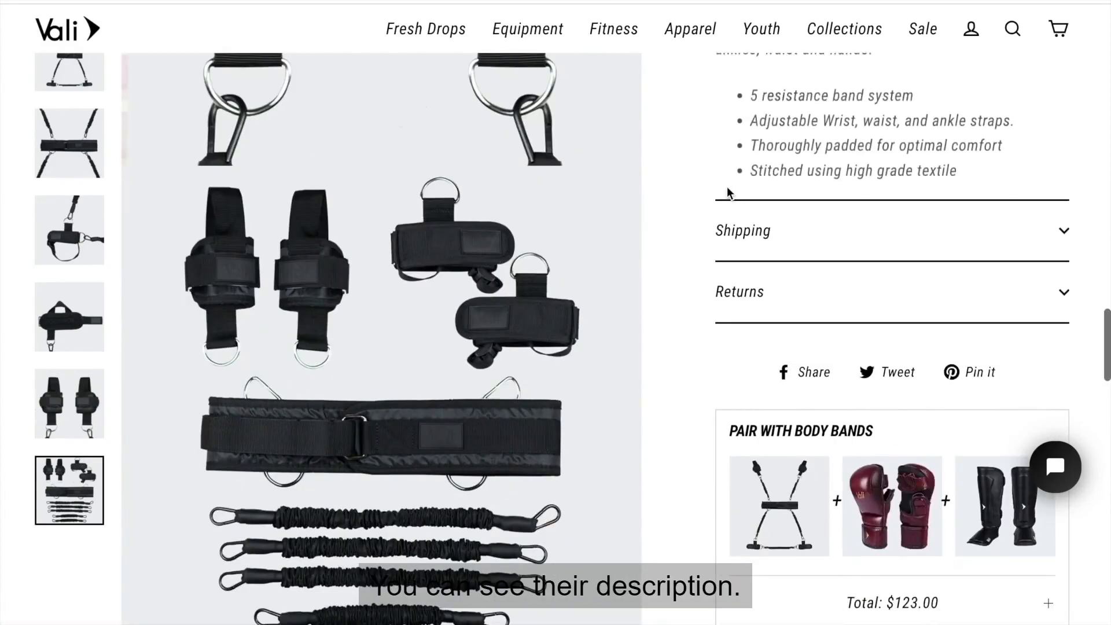
pyautogui.scroll(5, 727, 186)
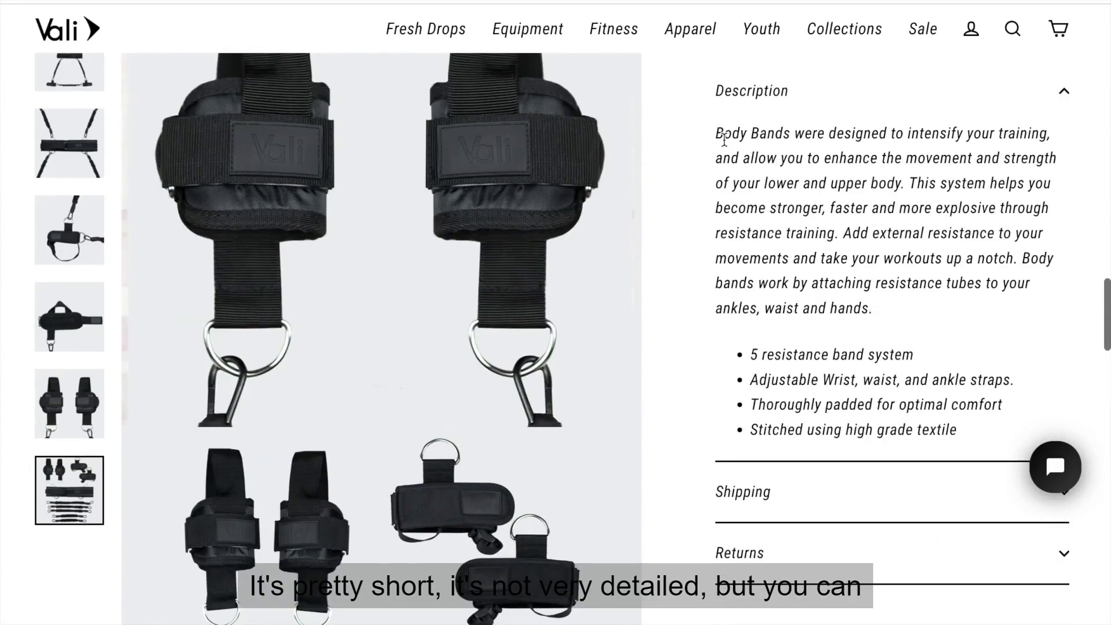
pyautogui.moveTo(716, 138); pyautogui.dragTo(806, 237)
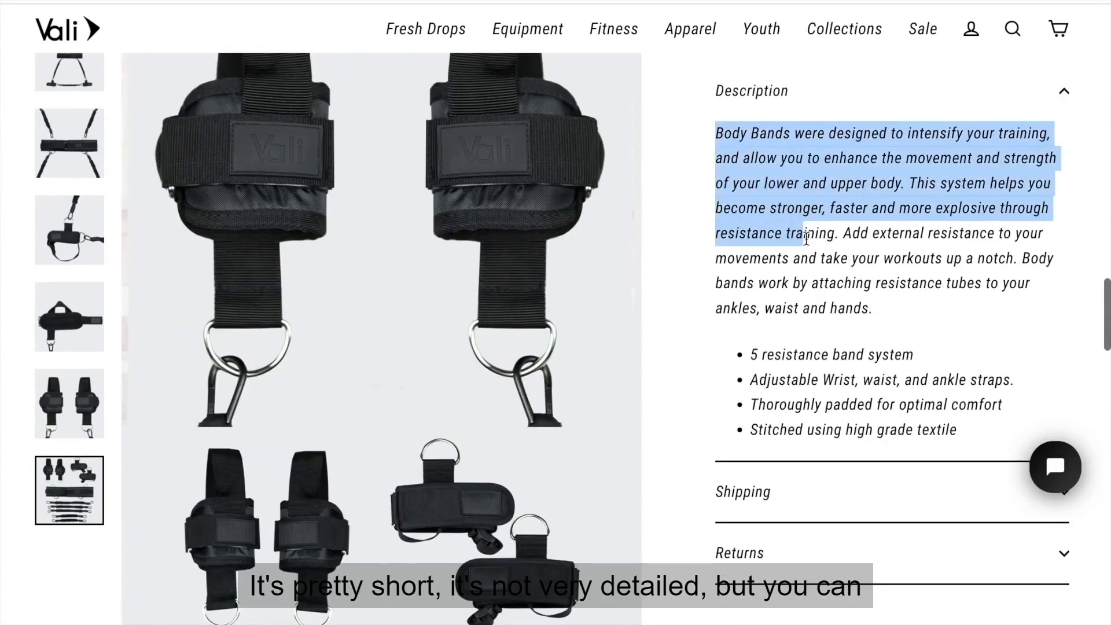
pyautogui.click(806, 240)
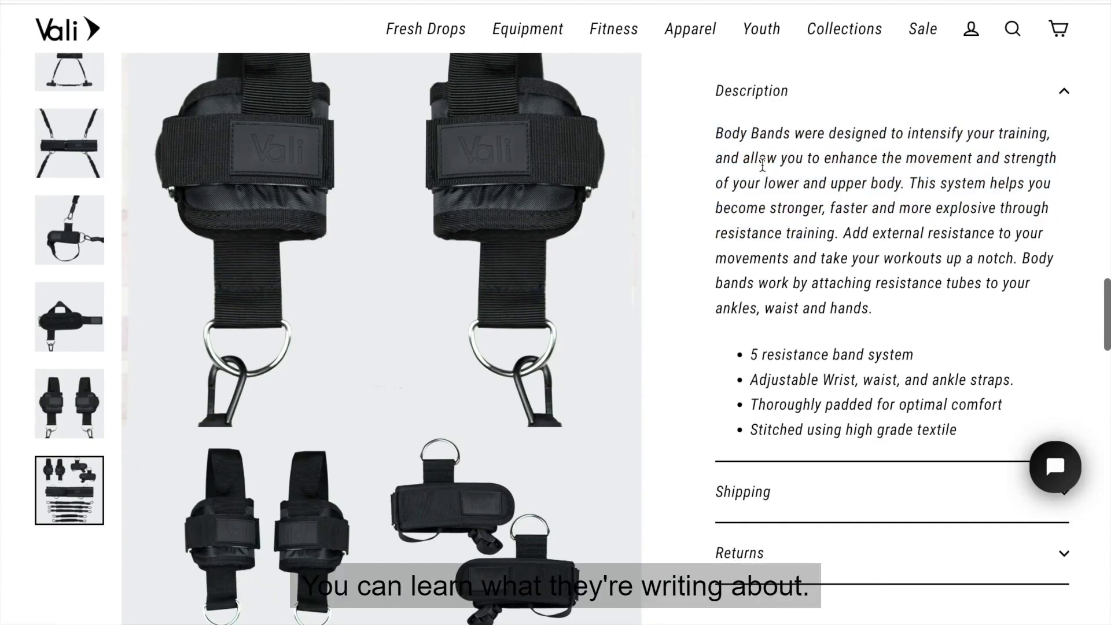
# Expand the Shipping and Returns sections of the Body Bands page, and review the paired and recommended products.
pyautogui.scroll(-1, 762, 164)
pyautogui.scroll(1, 762, 164)
pyautogui.scroll(-2, 763, 164)
pyautogui.click(752, 427)
pyautogui.scroll(-3, 748, 438)
pyautogui.click(750, 426)
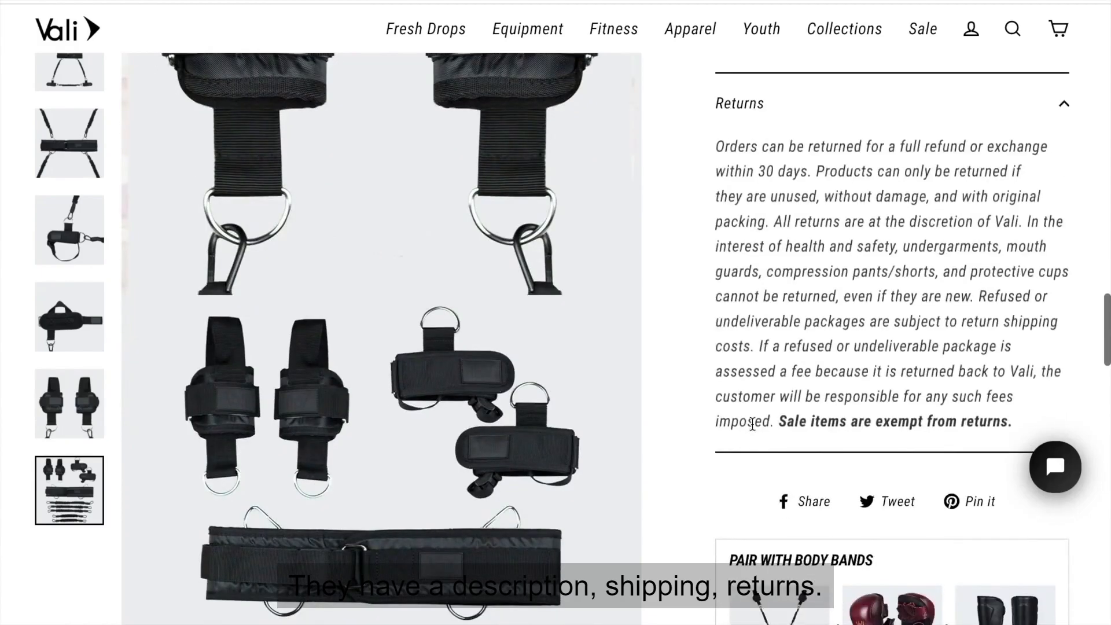
pyautogui.scroll(-5, 752, 426)
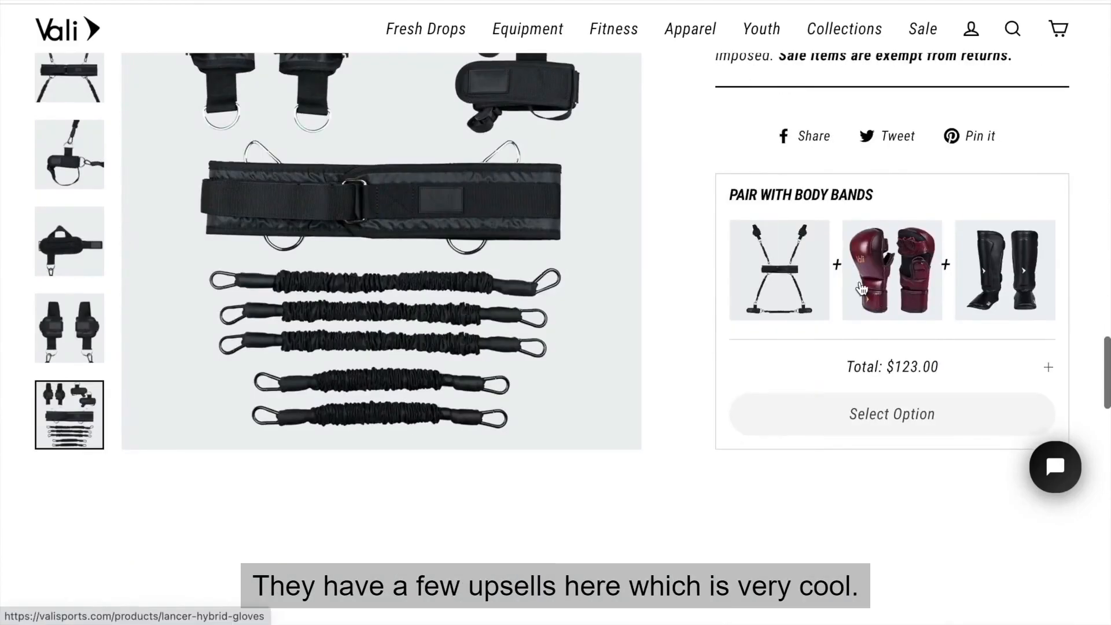
pyautogui.scroll(-10, 862, 287)
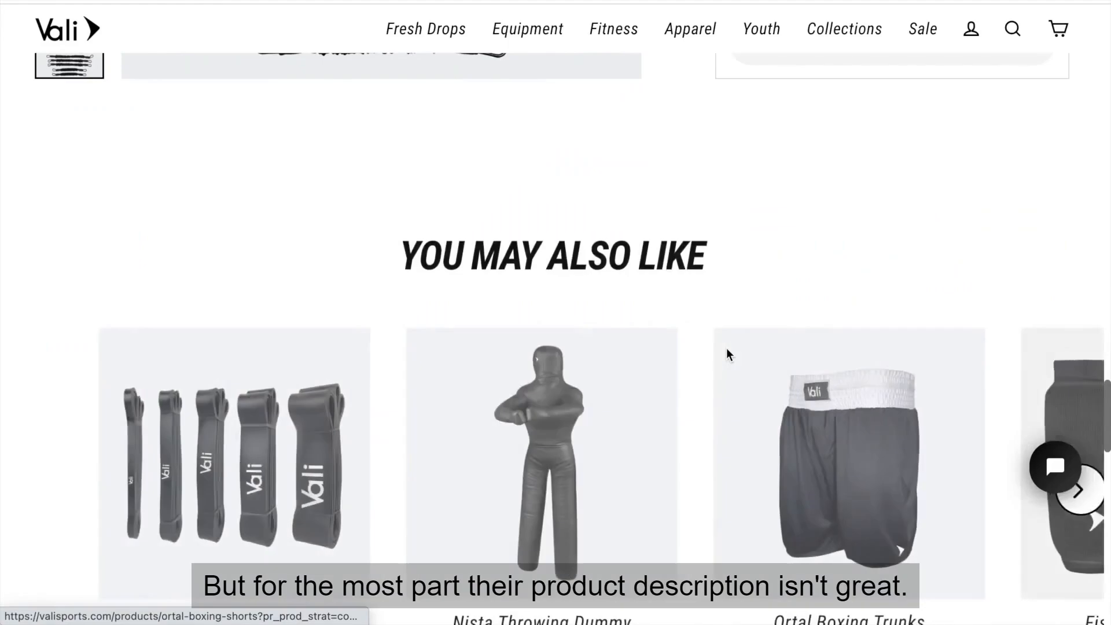
# Review the rest of the Vali Body Bands page, from the customer reviews back up to the product photos.
pyautogui.scroll(-5, 729, 336)
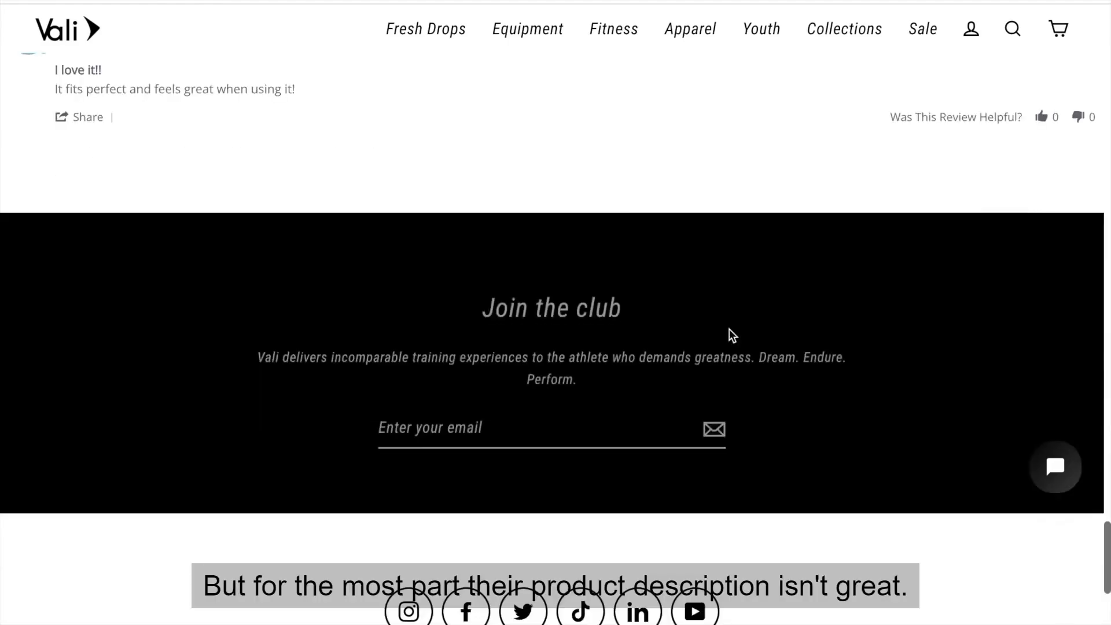
pyautogui.scroll(12, 729, 336)
pyautogui.scroll(12, 731, 336)
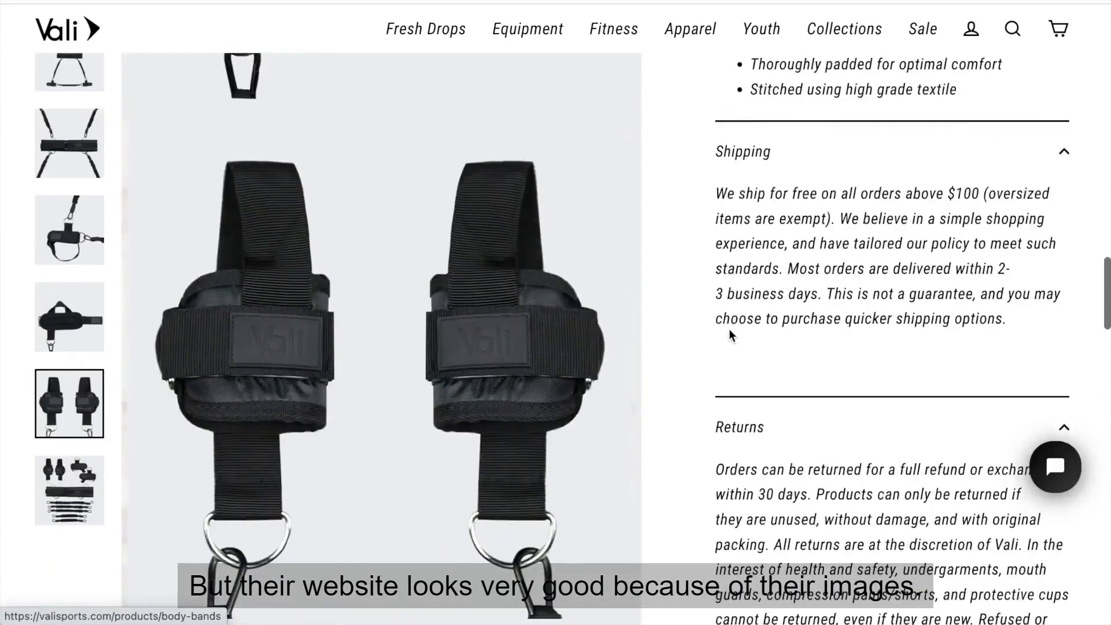
pyautogui.scroll(10, 729, 335)
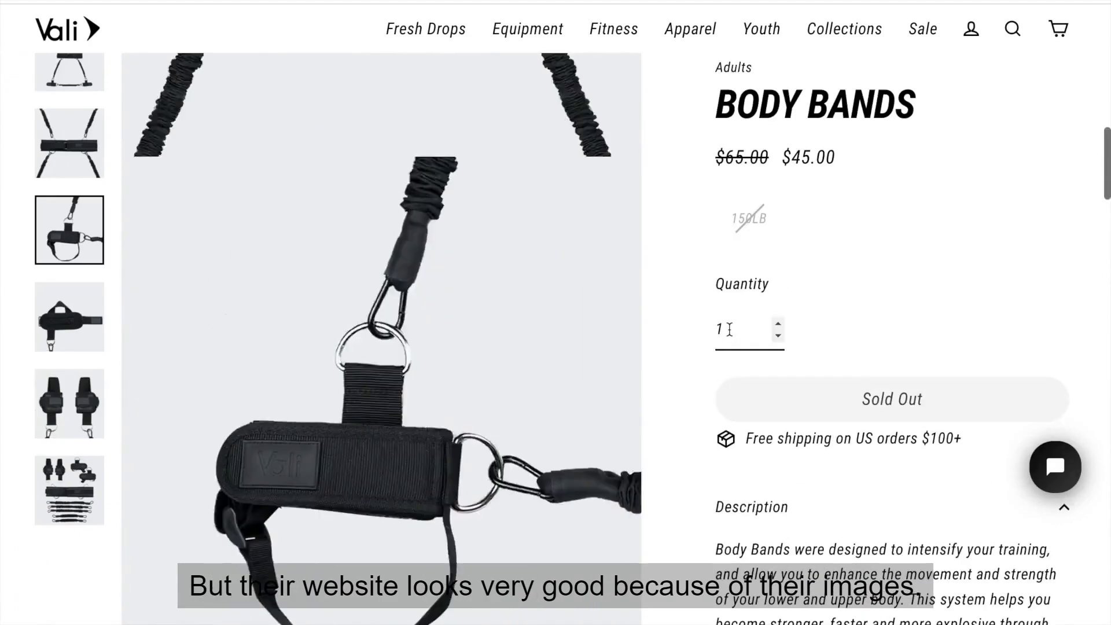
pyautogui.scroll(-1, 729, 330)
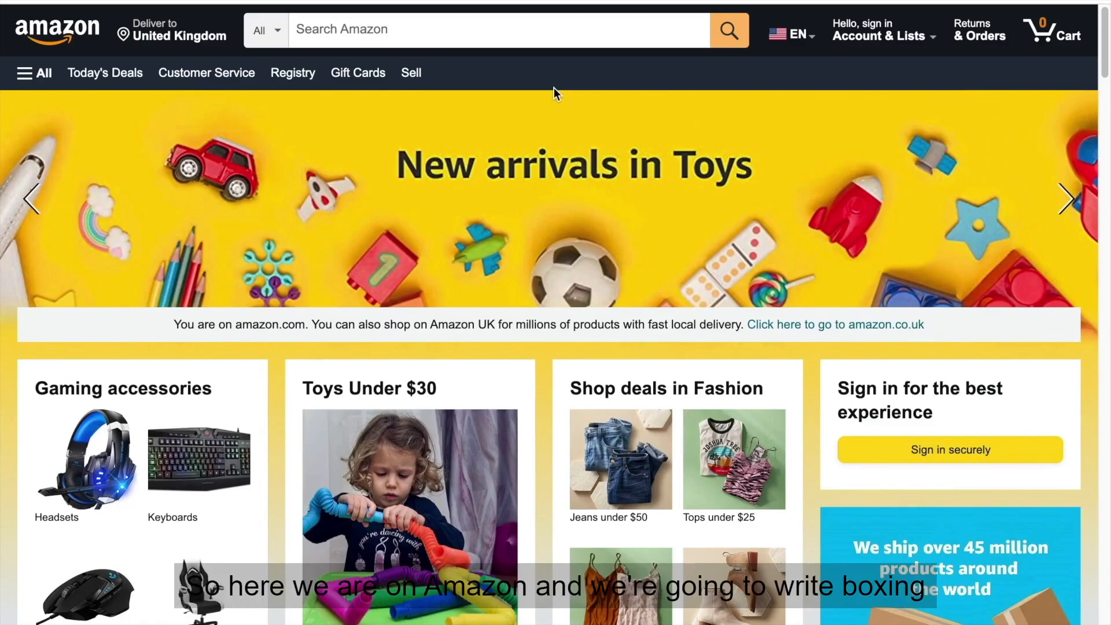
# Search Amazon for "boxing resistance bands".
pyautogui.click(530, 33)
pyautogui.write('Bo')
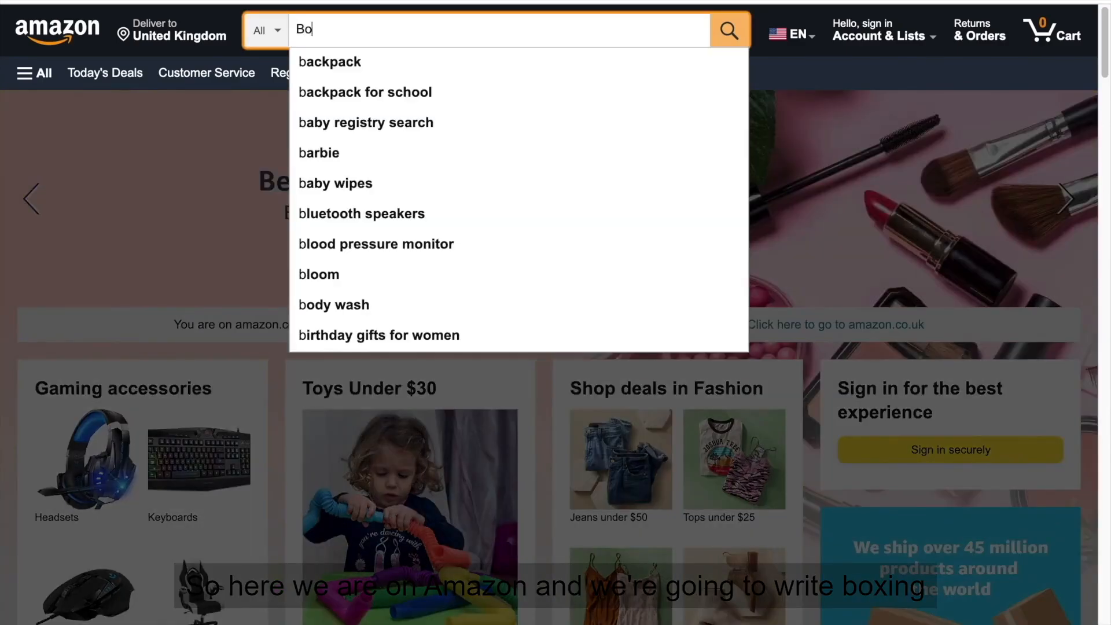
pyautogui.write('xing Resis')
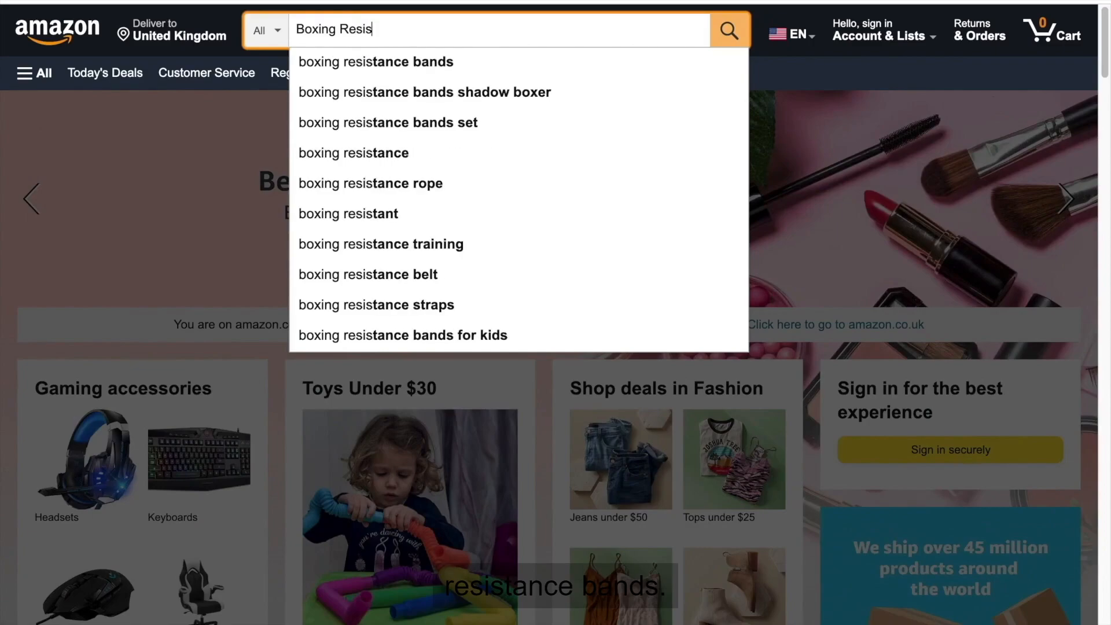
pyautogui.press('Down')
pyautogui.press('Return')
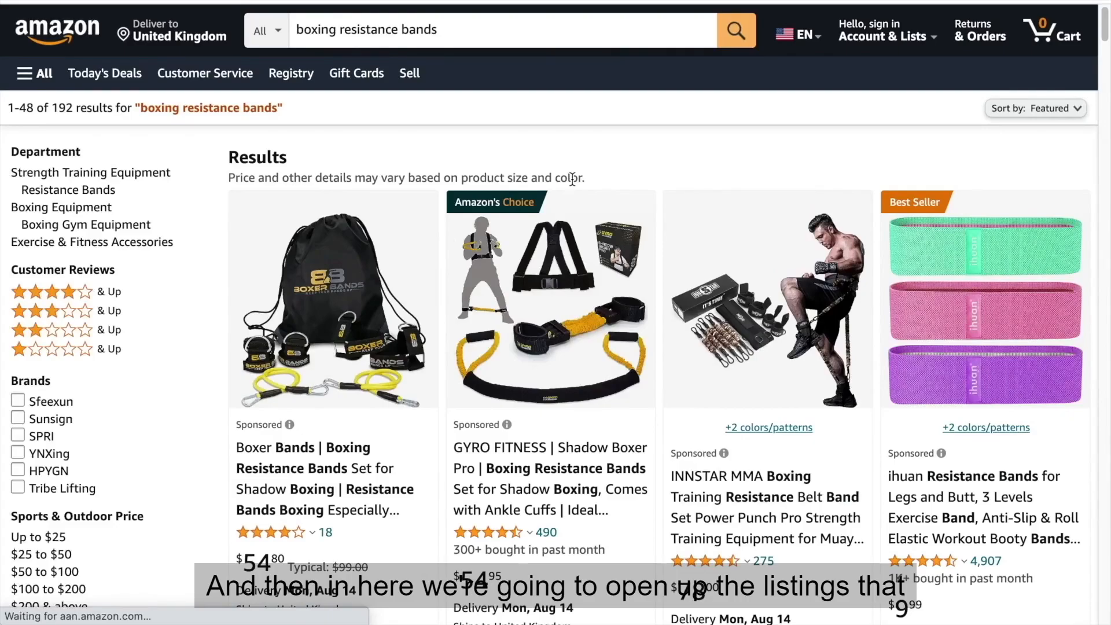
# Compare the boxing resistance band search results by brand, review count and recent orders to pick listings worth opening.
pyautogui.scroll(-1, 572, 178)
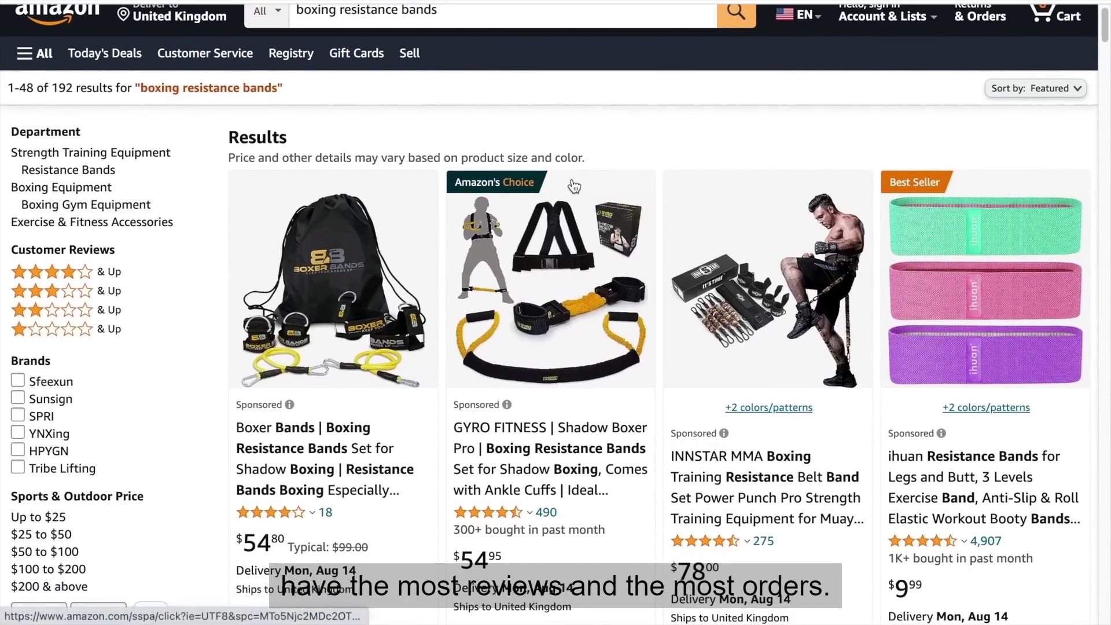
pyautogui.scroll(-4, 342, 237)
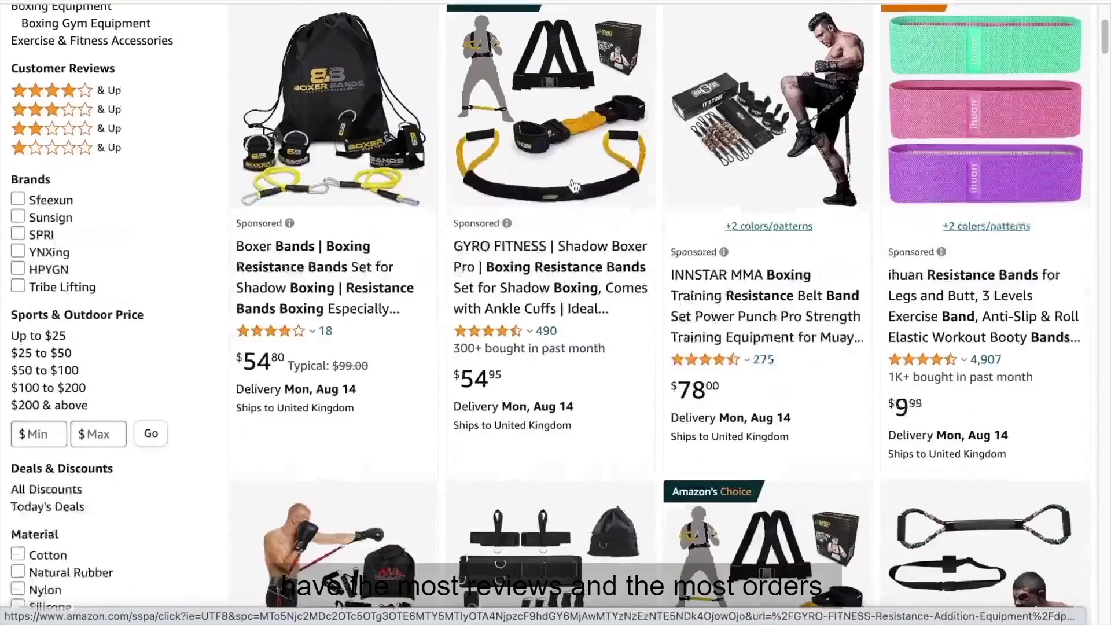
pyautogui.scroll(1, 336, 243)
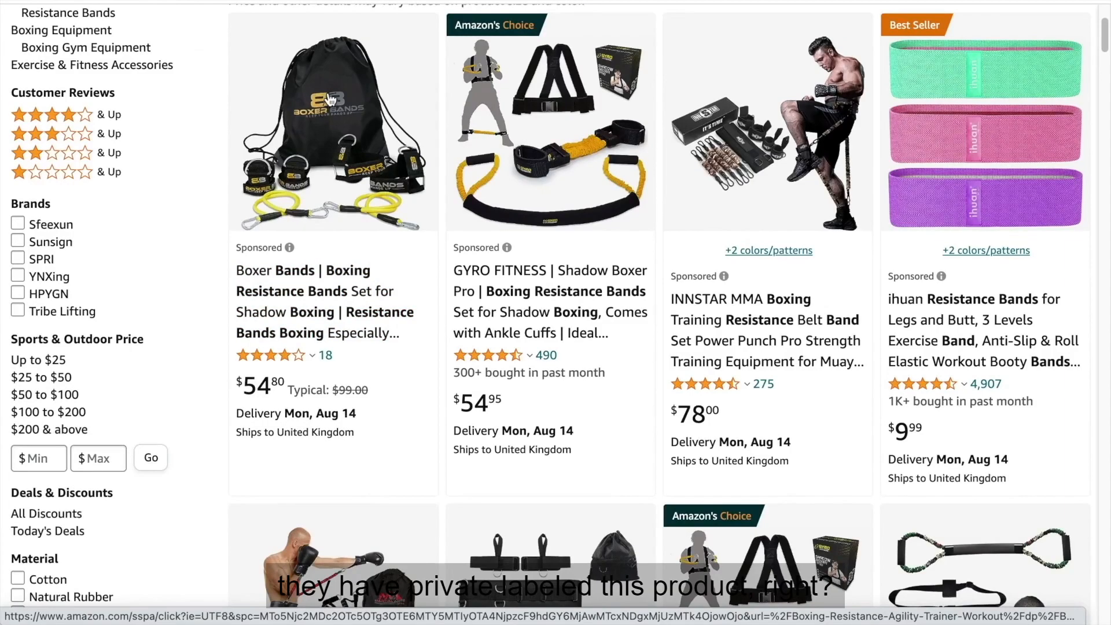
pyautogui.scroll(1, 718, 324)
pyautogui.scroll(-7, 718, 324)
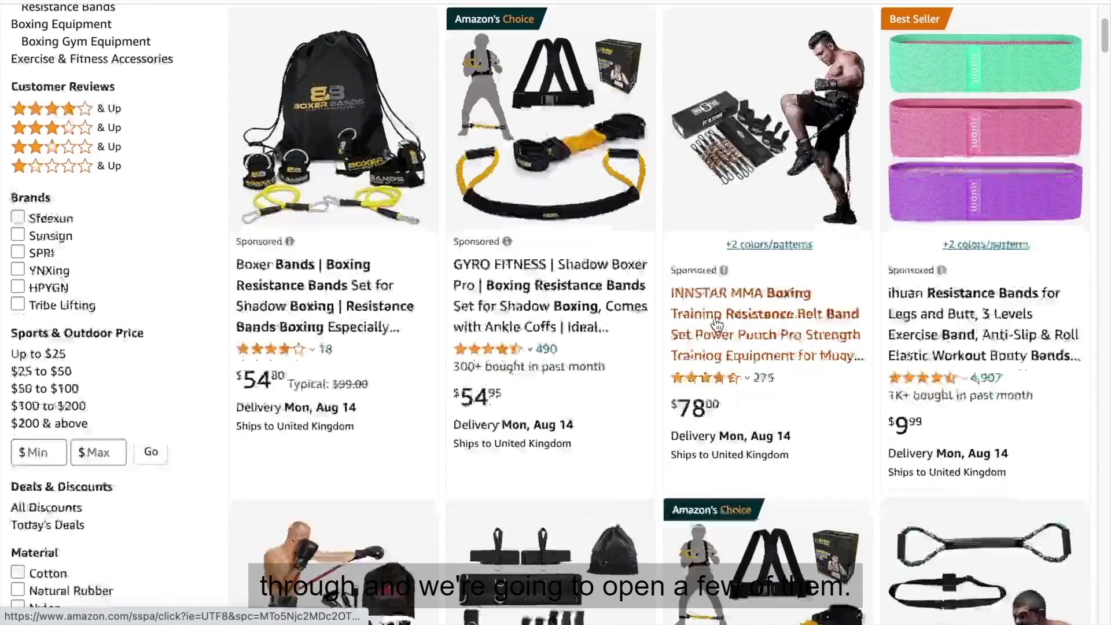
pyautogui.scroll(-8, 717, 325)
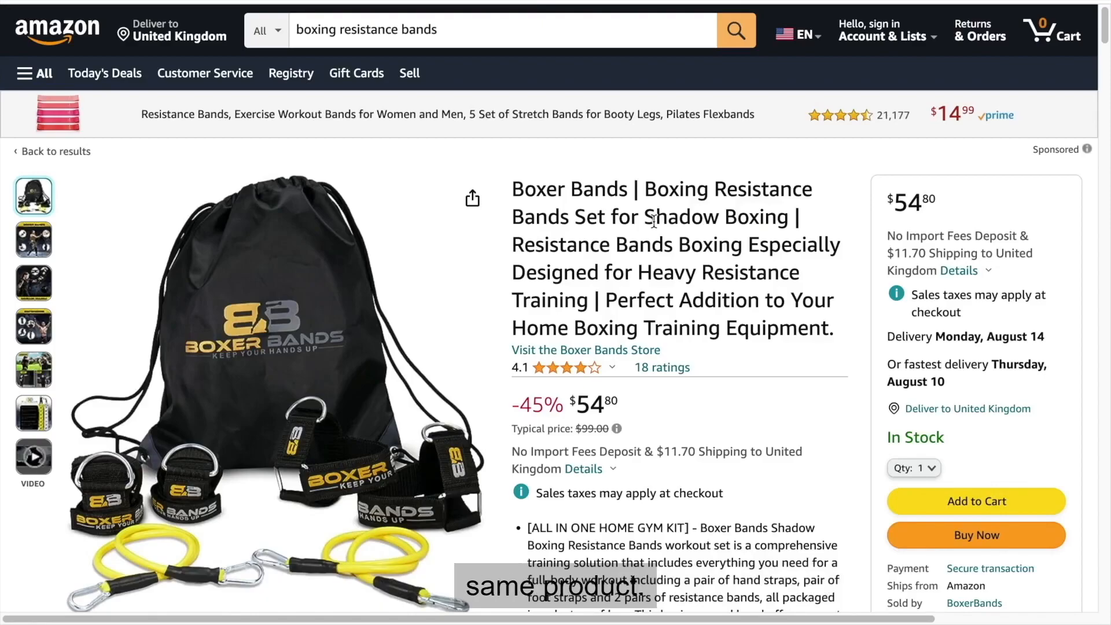
# Read the bullet-point description on the Boxer Bands listing, from the home gym kit point through to multiple uses.
pyautogui.scroll(-5, 654, 222)
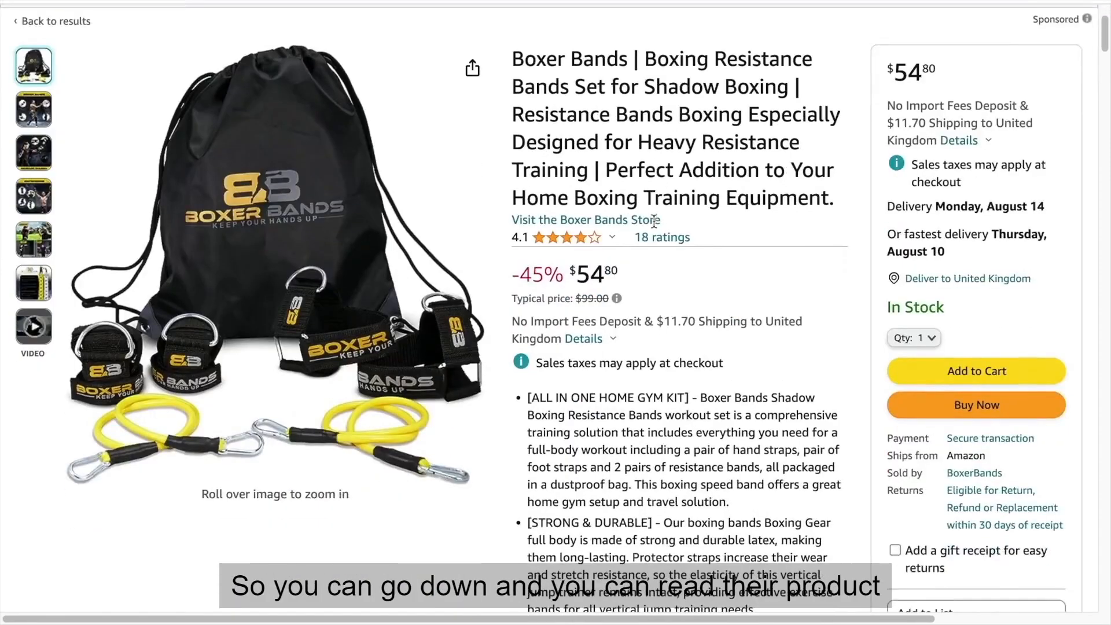
pyautogui.scroll(-1, 656, 226)
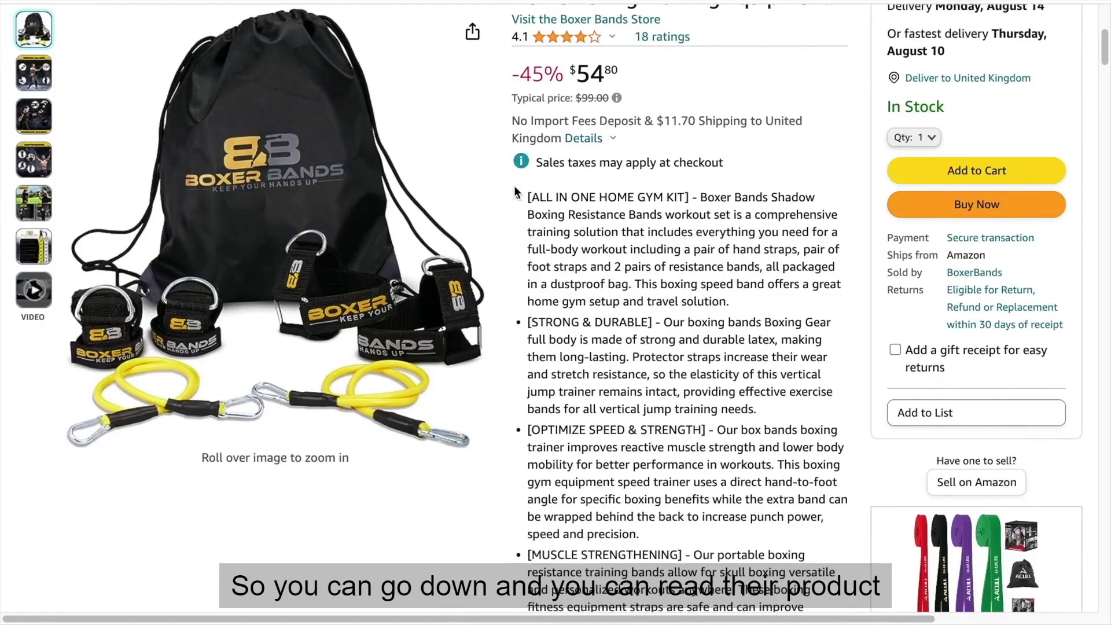
pyautogui.moveTo(527, 196); pyautogui.dragTo(609, 237)
pyautogui.scroll(-4, 609, 237)
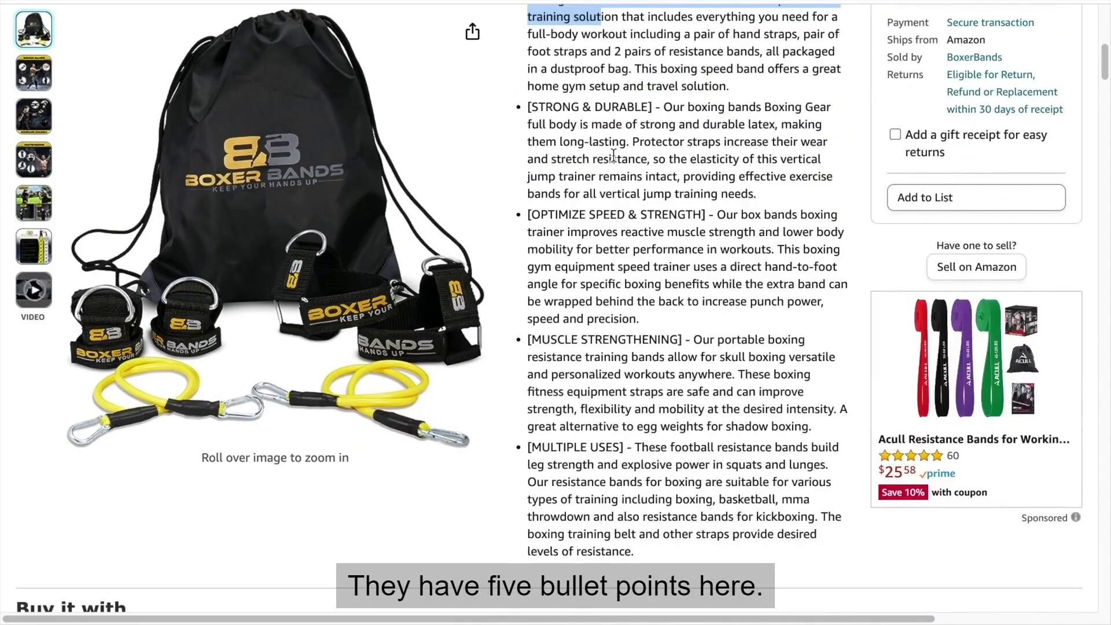
pyautogui.scroll(2, 613, 210)
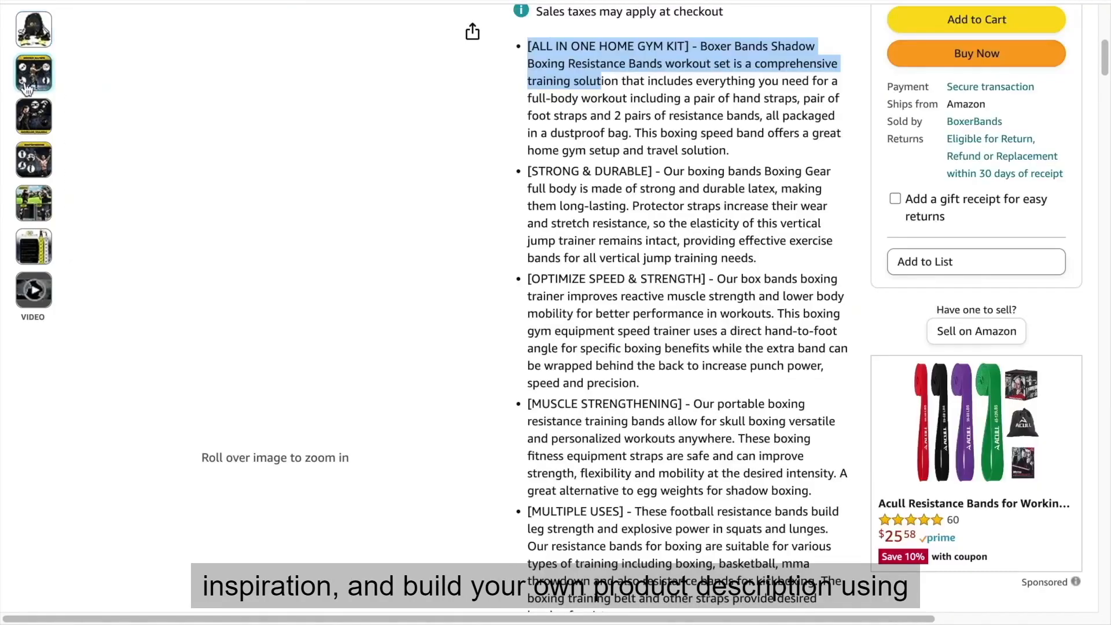
# Preview the Boxer Bands product images through to the Ours versus Others comparison chart.
pyautogui.moveTo(22, 93)
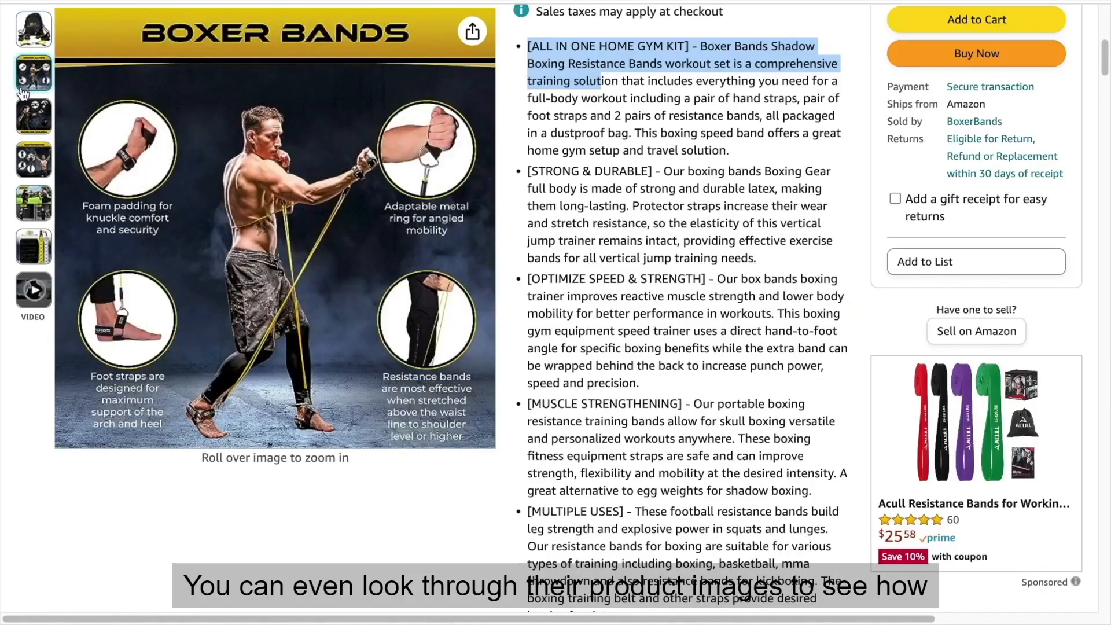
pyautogui.moveTo(26, 121)
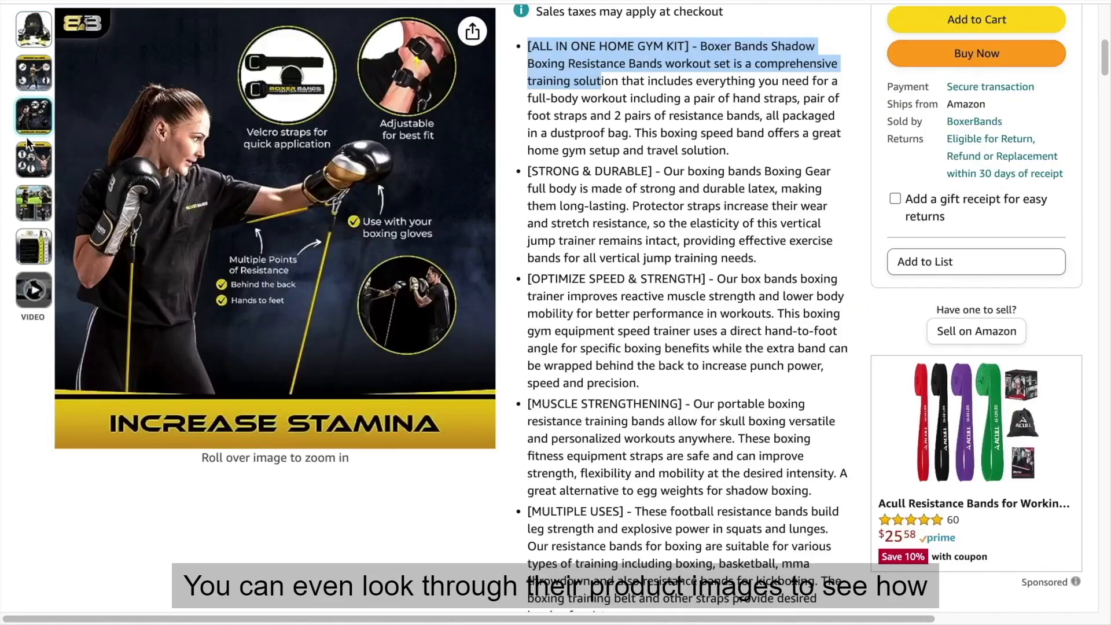
pyautogui.moveTo(33, 246)
pyautogui.moveTo(489, 233)
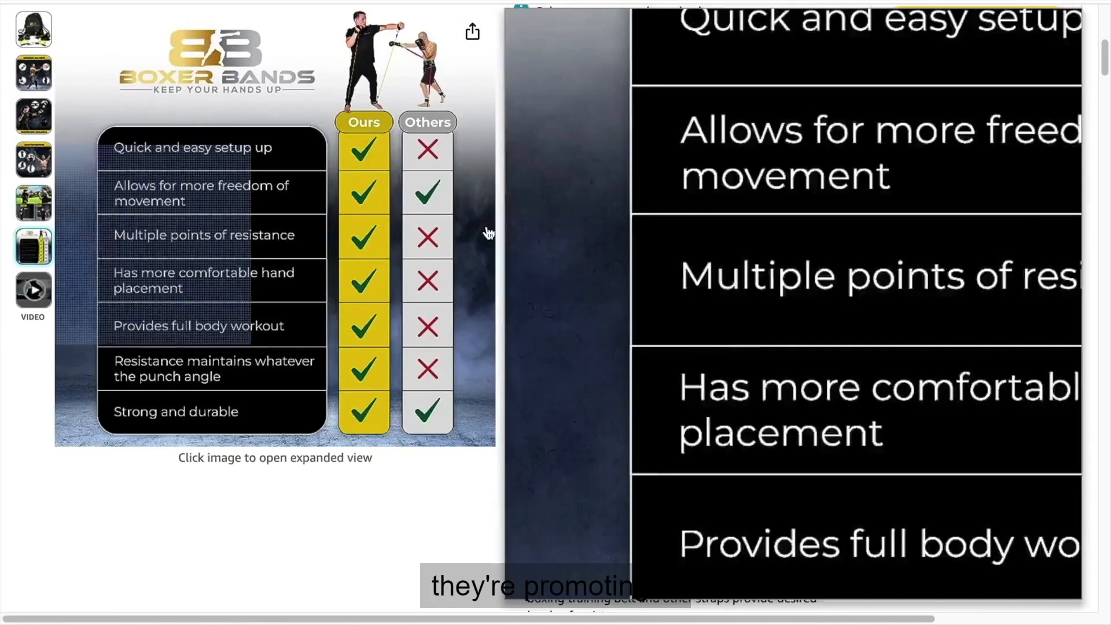
# Open the Boxer Bands customer ratings and read the top reviews from the United States to learn why people buy.
pyautogui.scroll(3, 581, 233)
pyautogui.scroll(2, 581, 233)
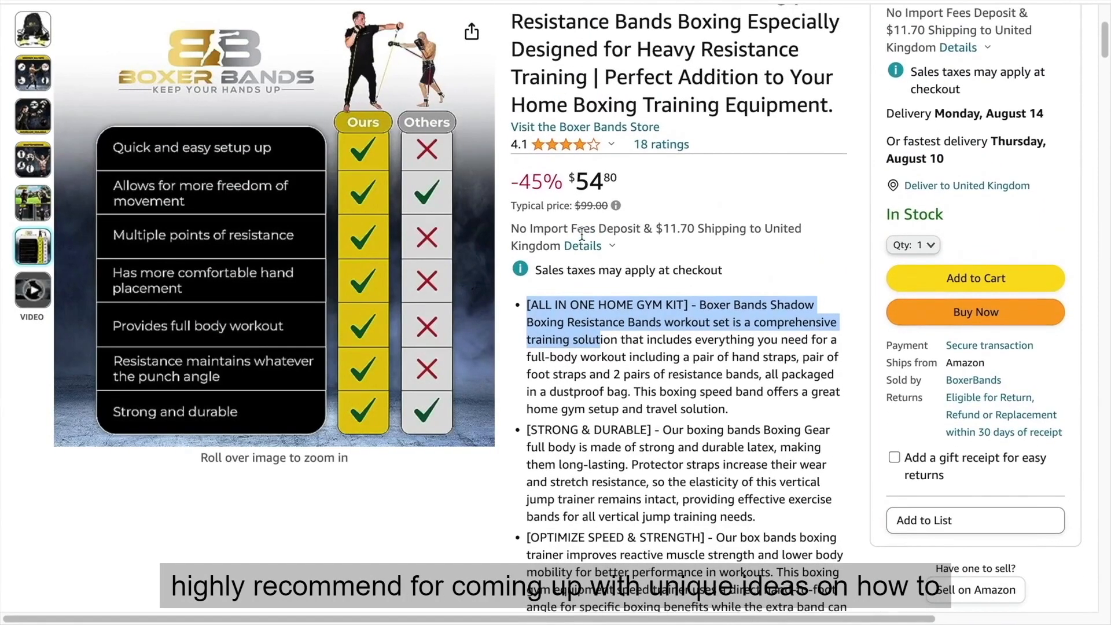
pyautogui.scroll(1, 581, 233)
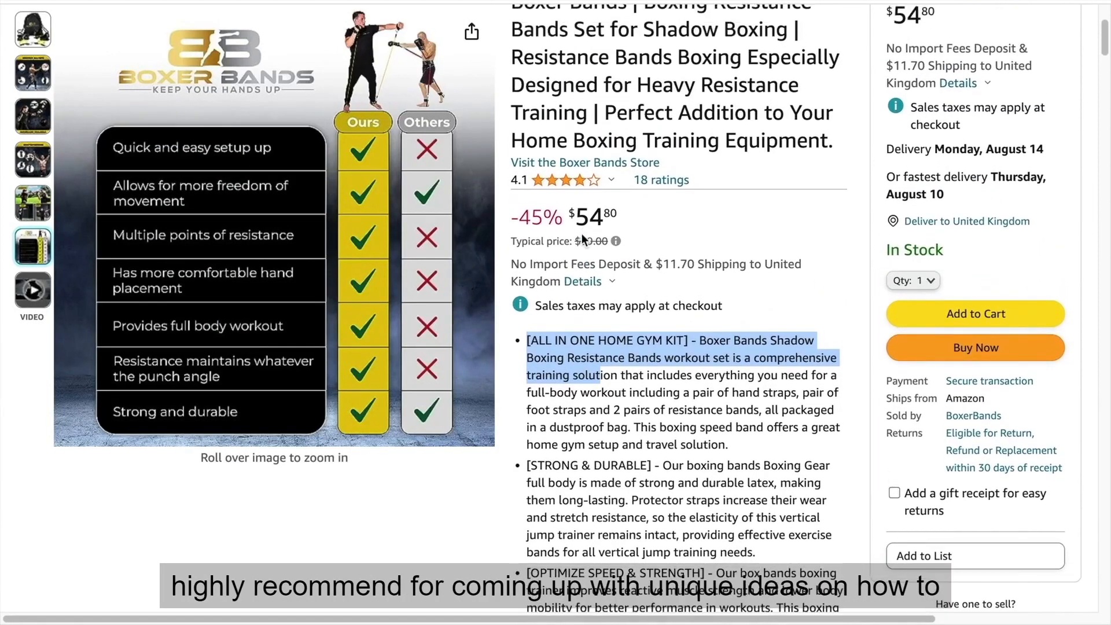
pyautogui.scroll(1, 582, 234)
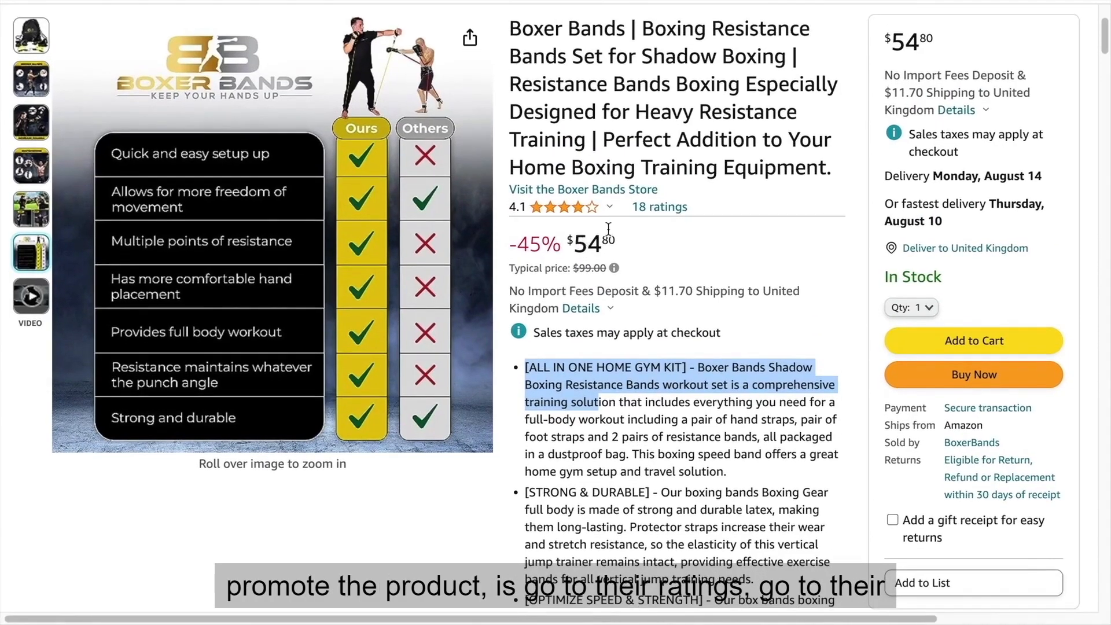
pyautogui.click(676, 208)
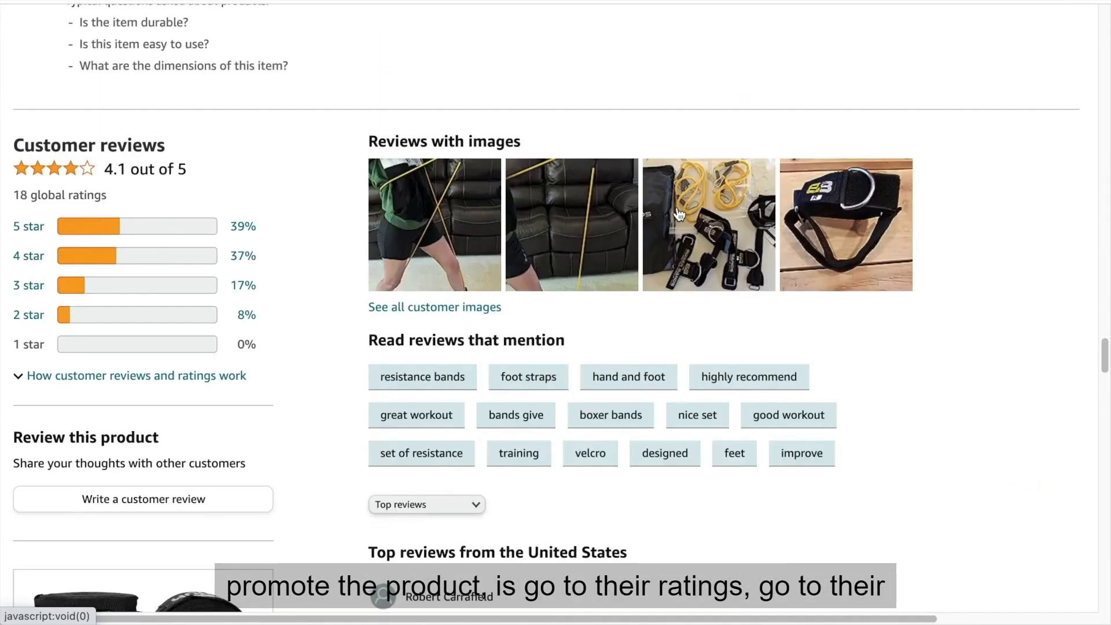
pyautogui.scroll(-6, 664, 218)
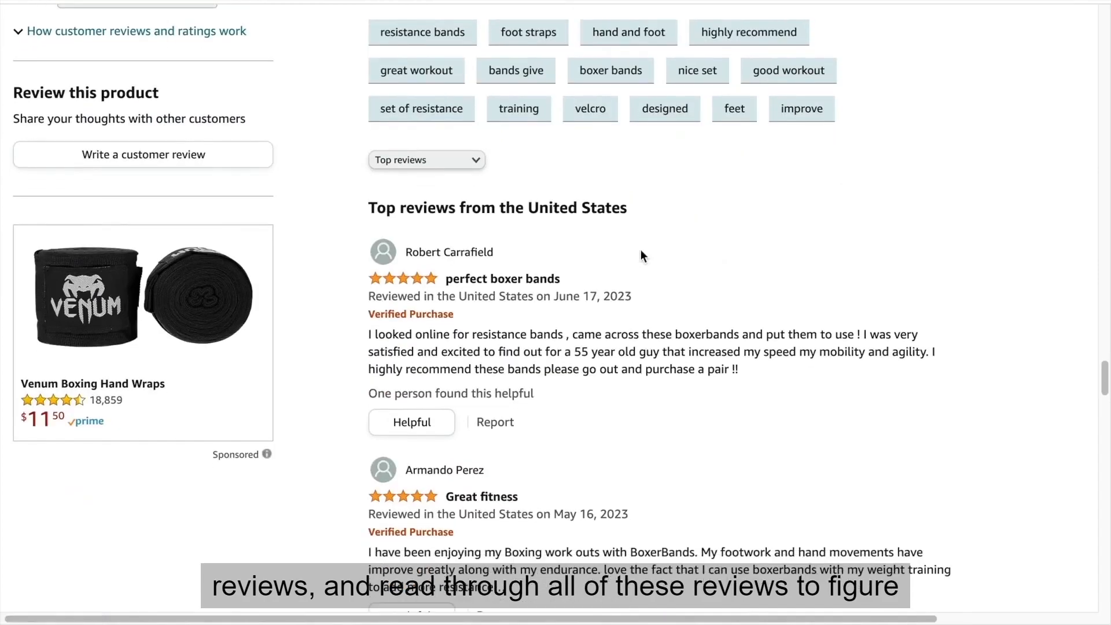
pyautogui.scroll(-2, 580, 318)
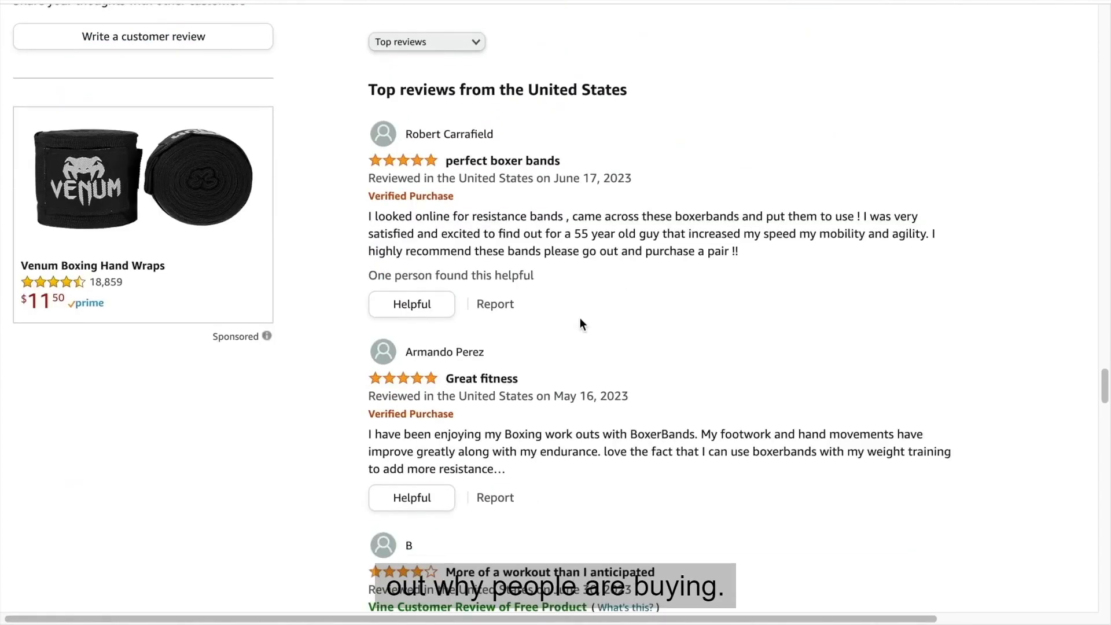
pyautogui.scroll(-1, 580, 322)
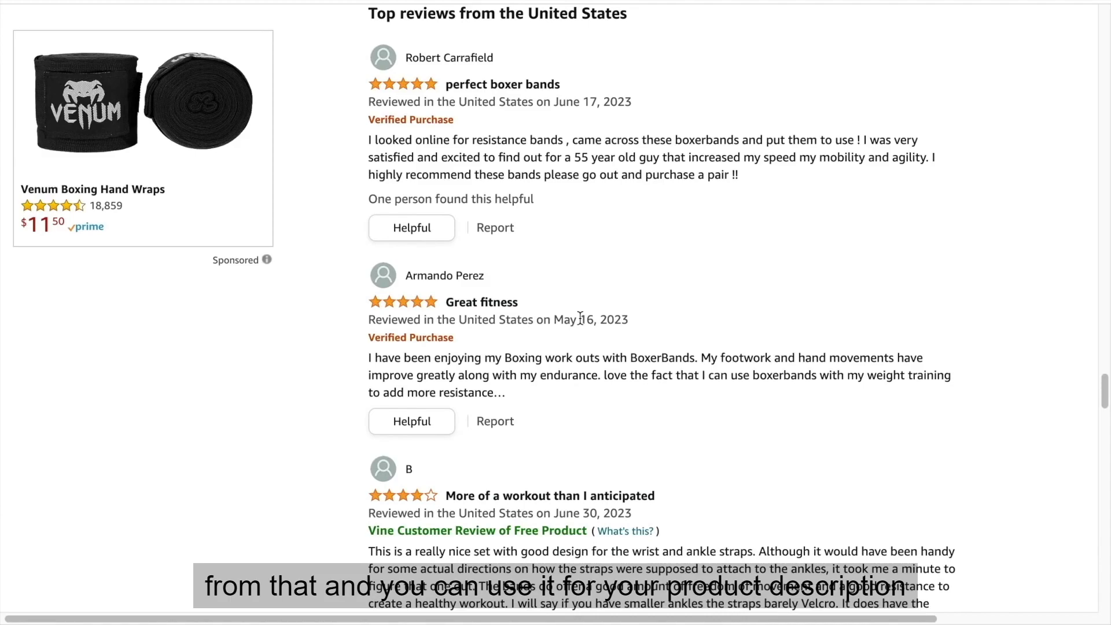
pyautogui.scroll(-5, 580, 318)
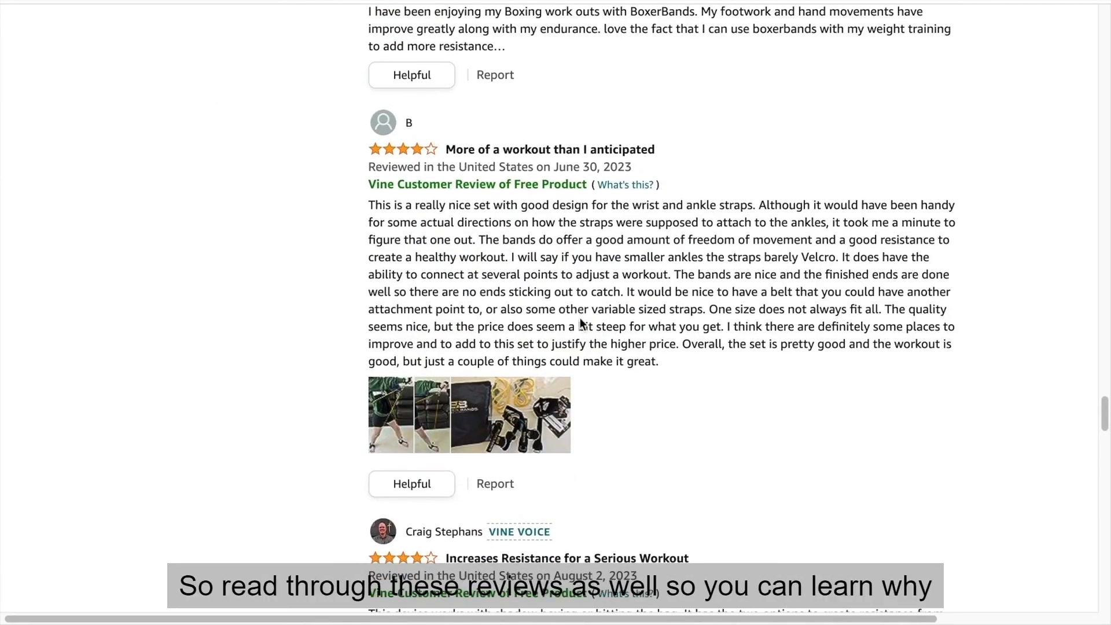
pyautogui.scroll(-2, 508, 255)
pyautogui.scroll(-3, 508, 254)
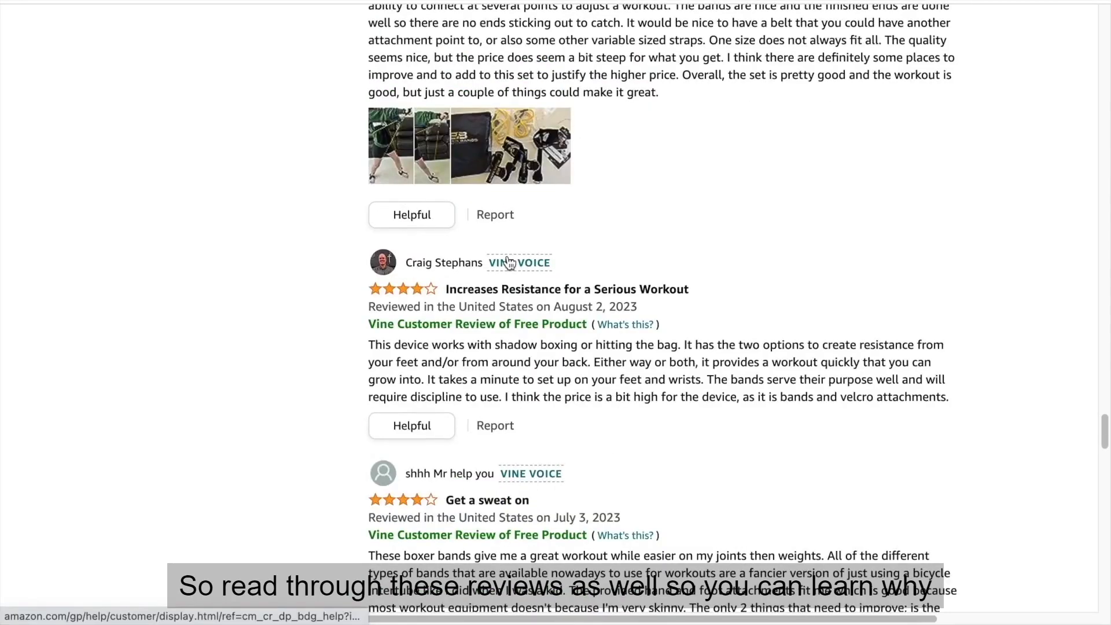
pyautogui.scroll(-3, 508, 262)
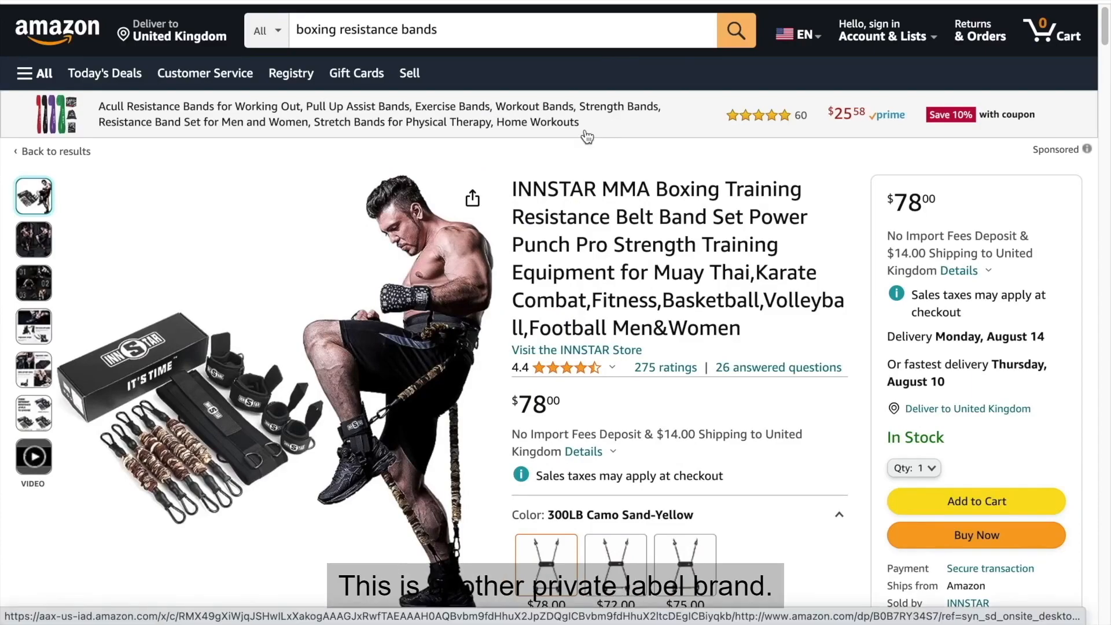
# Read the About this item bullets on the INNSTAR MMA resistance belt listing, and look further down its page.
pyautogui.scroll(-1, 679, 171)
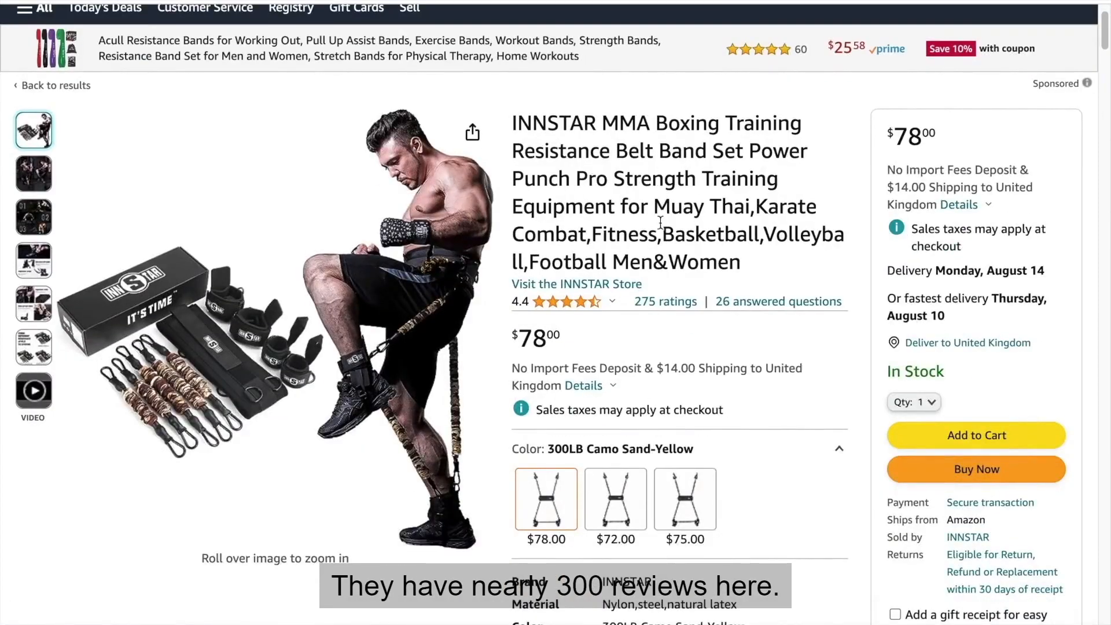
pyautogui.scroll(-1, 651, 290)
pyautogui.scroll(-10, 644, 305)
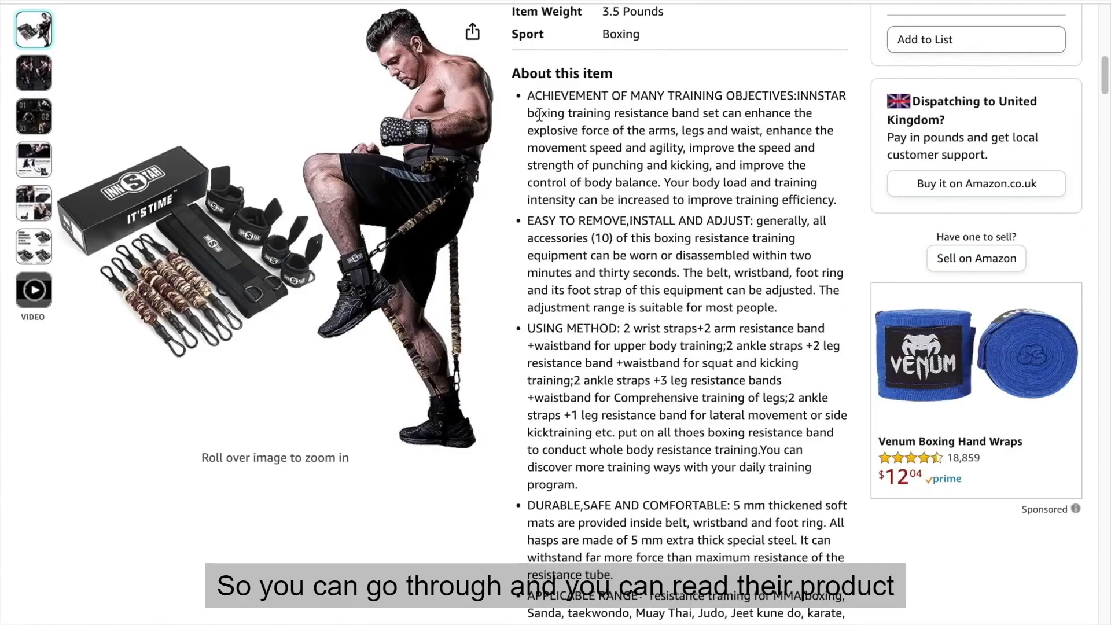
pyautogui.moveTo(535, 96); pyautogui.dragTo(614, 379)
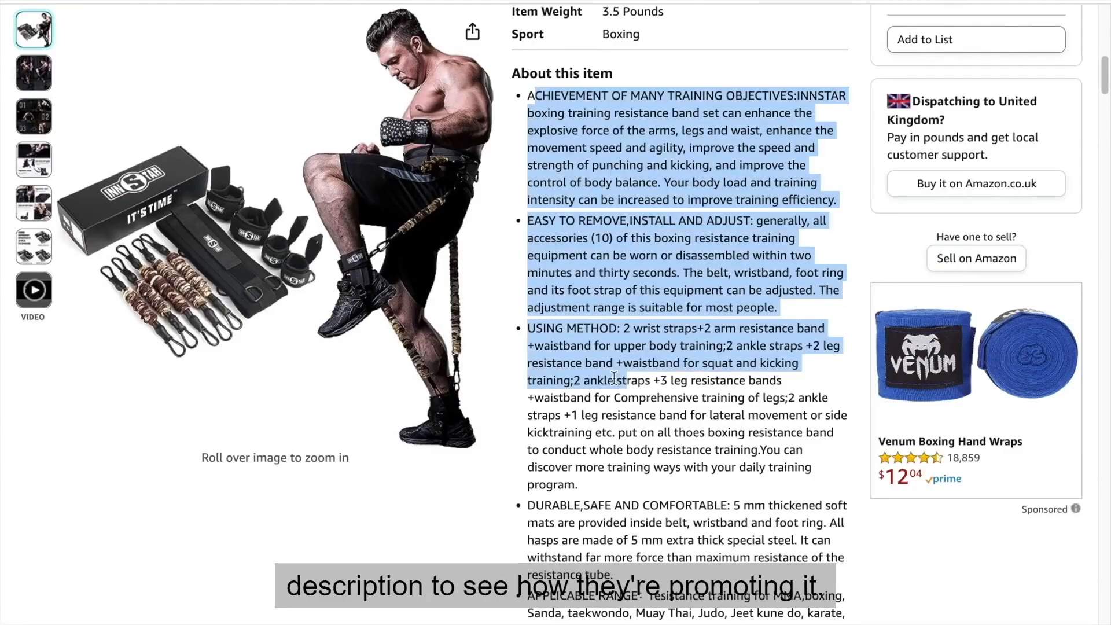
pyautogui.click(614, 379)
pyautogui.scroll(-15, 615, 379)
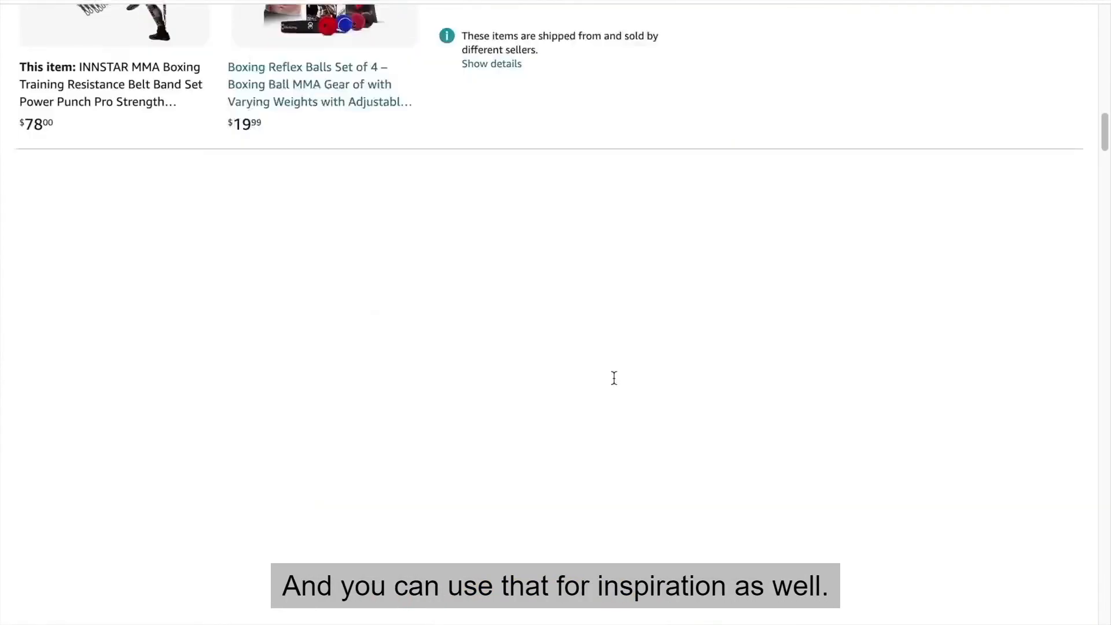
pyautogui.scroll(-20, 614, 378)
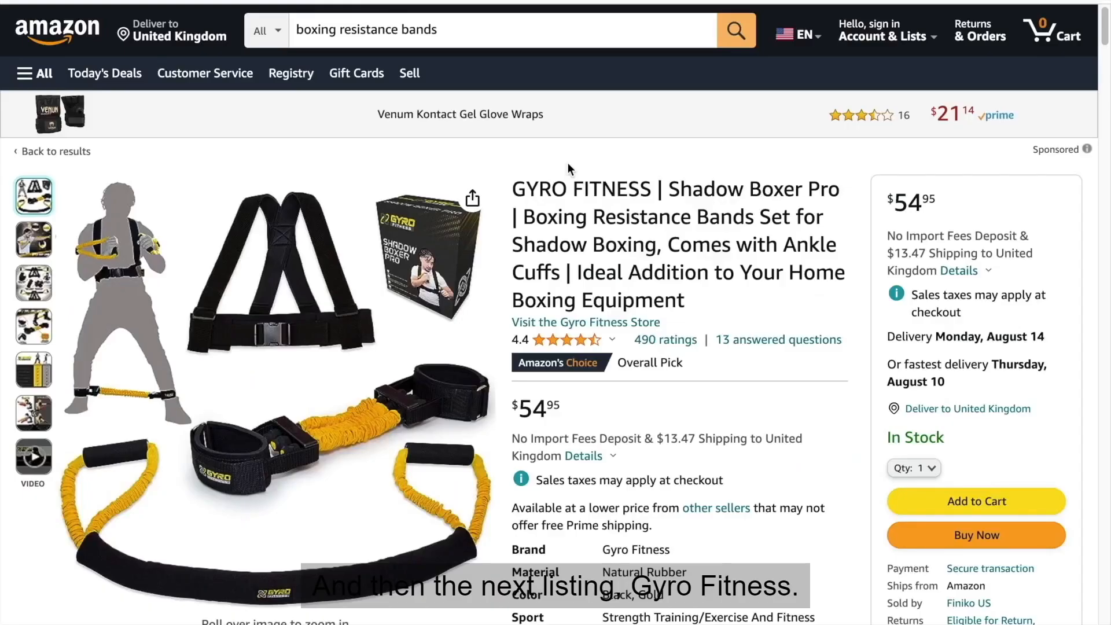
# Look over the Gyro Fitness Shadow Boxer Pro listing, and read the item bullets on the Whatafit resistance bands listing.
pyautogui.scroll(-2, 568, 162)
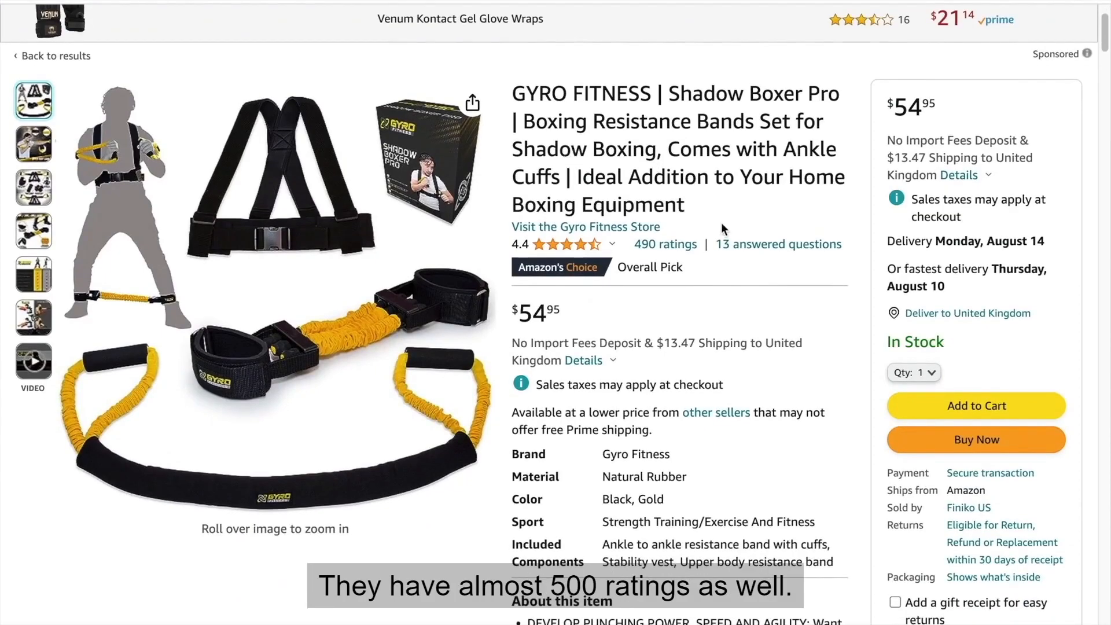
pyautogui.scroll(-10, 637, 231)
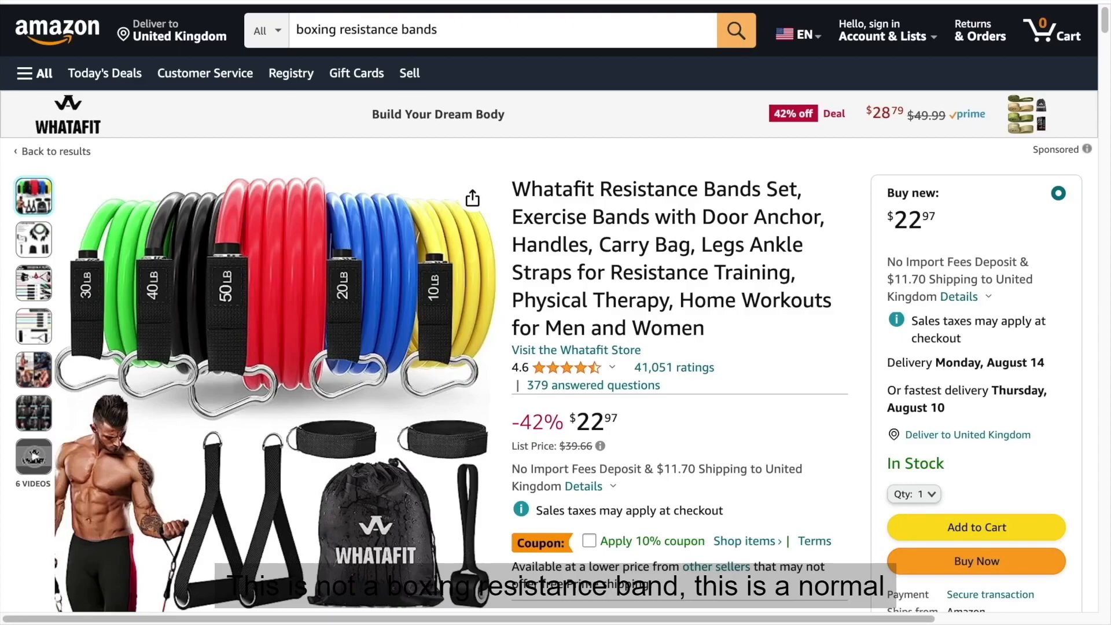
pyautogui.scroll(-1, 650, 186)
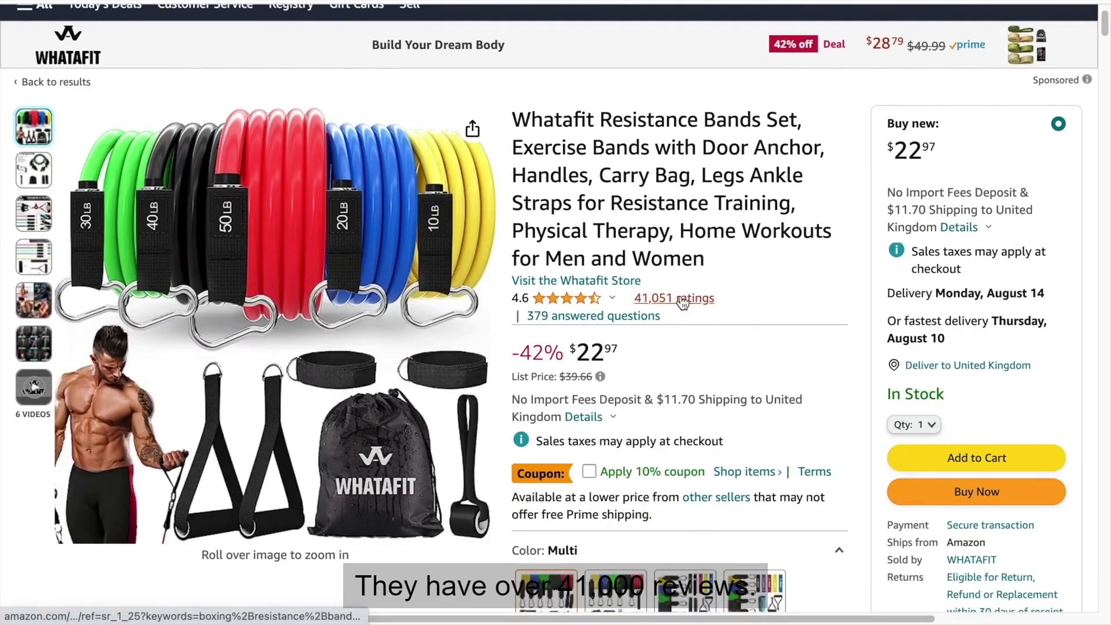
pyautogui.scroll(-5, 670, 237)
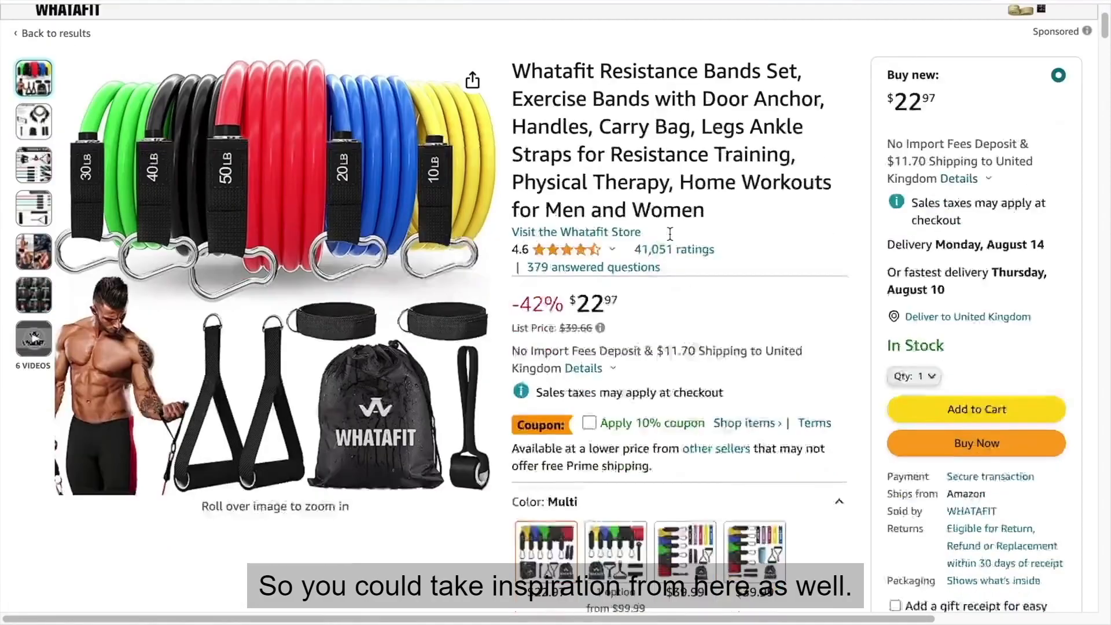
pyautogui.scroll(-10, 671, 239)
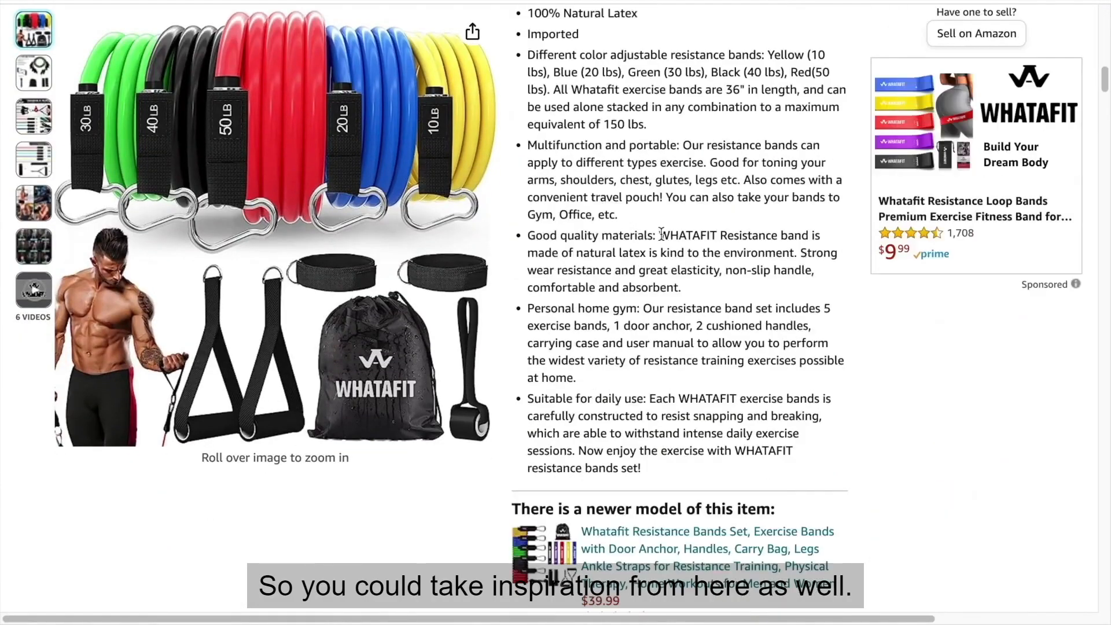
pyautogui.scroll(1, 576, 123)
pyautogui.moveTo(514, 64); pyautogui.dragTo(625, 264)
pyautogui.click(625, 263)
# Examine how the Whatafit listing combines text and images, from its brand section through Rich In Features to the More Option comparison table.
pyautogui.scroll(-20, 625, 263)
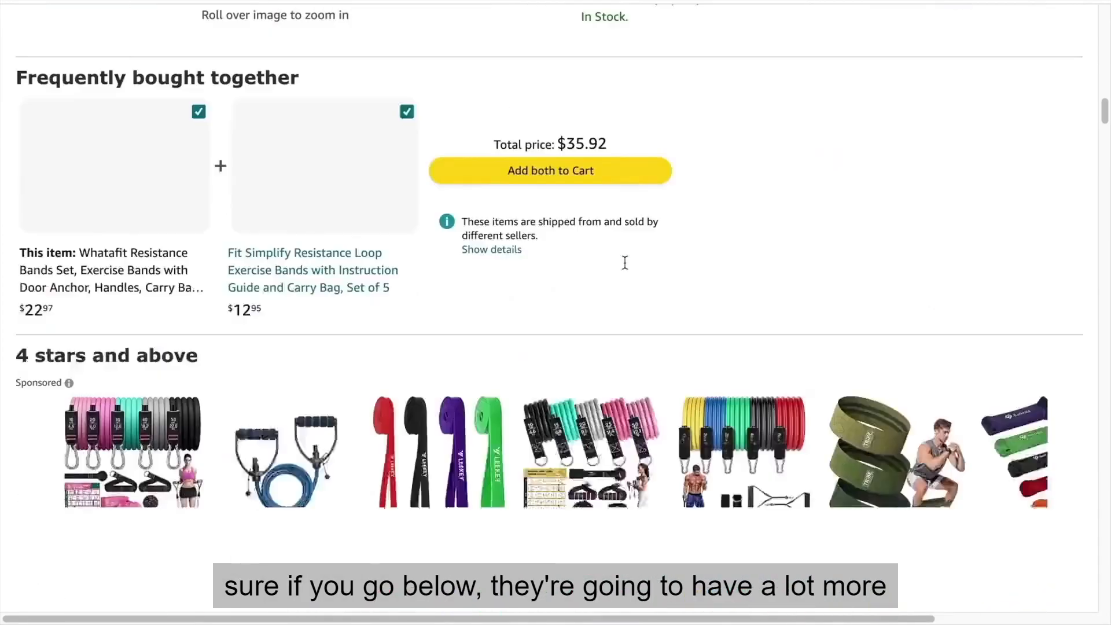
pyautogui.scroll(-7, 626, 267)
pyautogui.scroll(4, 623, 266)
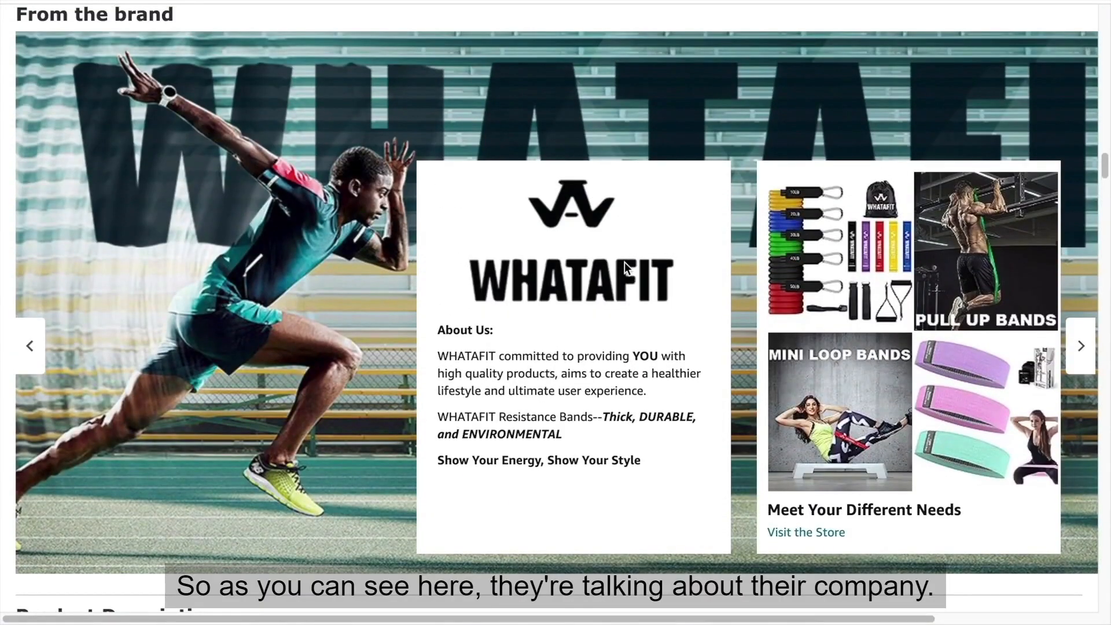
pyautogui.scroll(-10, 569, 313)
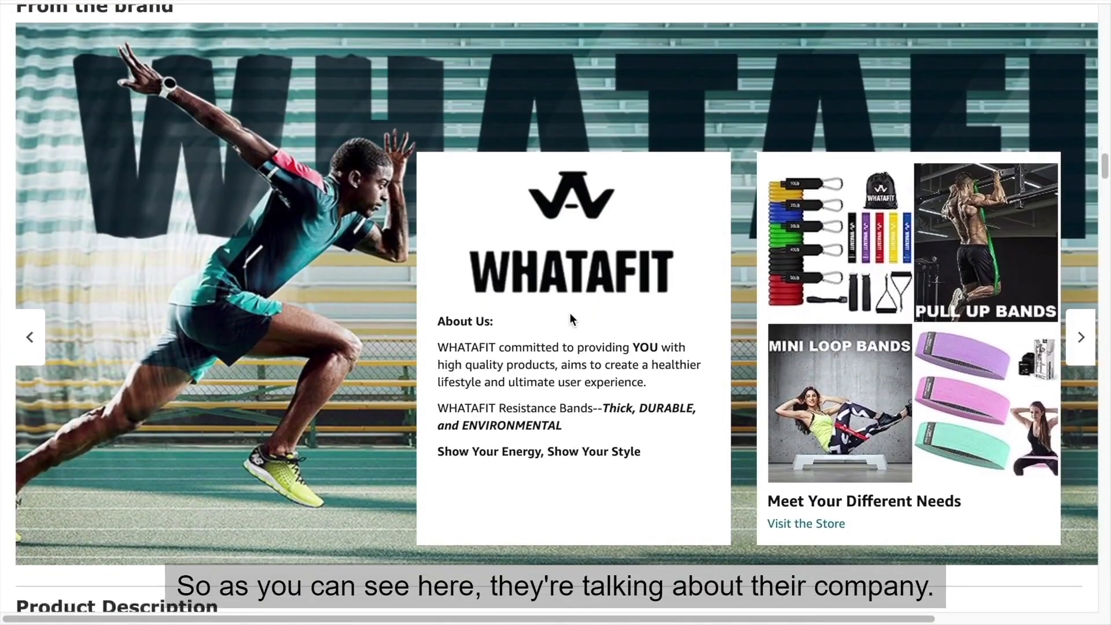
pyautogui.scroll(-10, 571, 320)
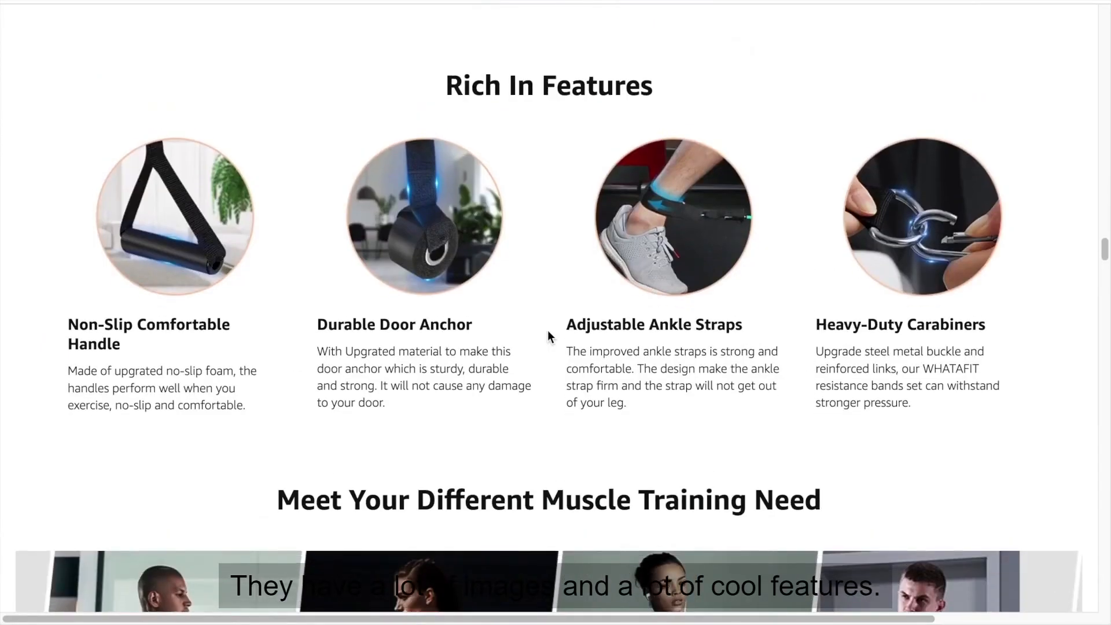
pyautogui.scroll(-5, 547, 335)
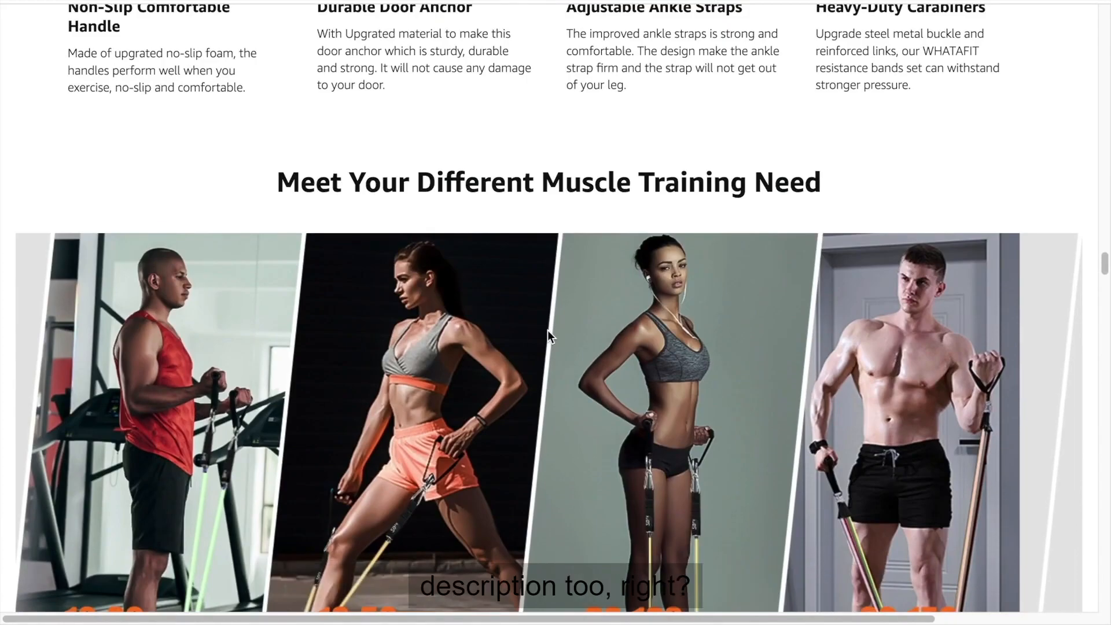
pyautogui.scroll(-3, 548, 331)
pyautogui.scroll(-7, 548, 331)
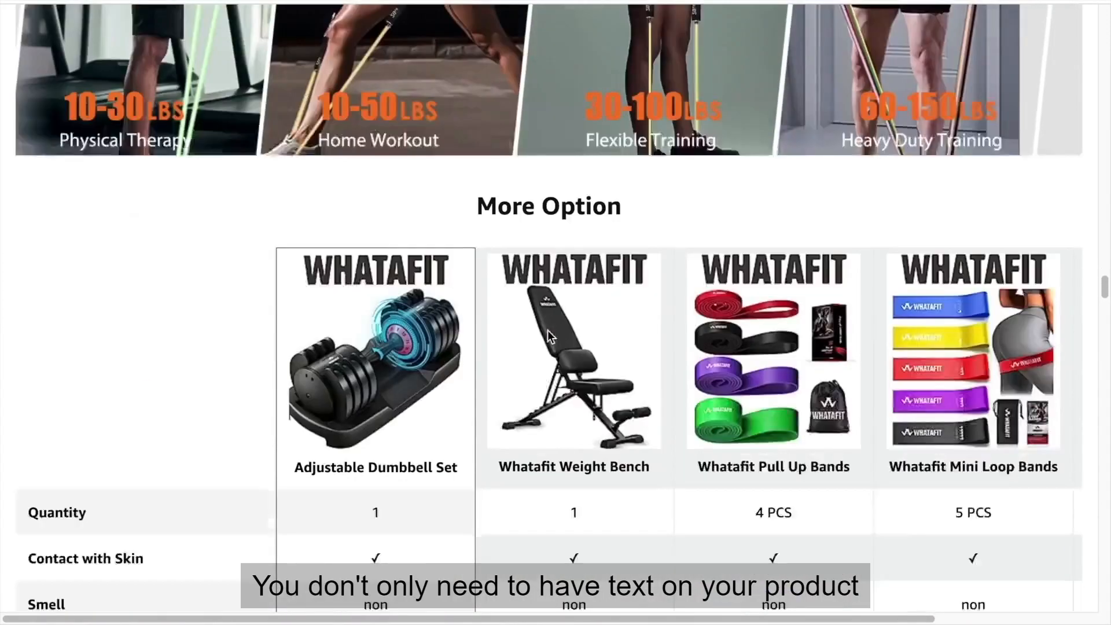
pyautogui.scroll(-1, 549, 338)
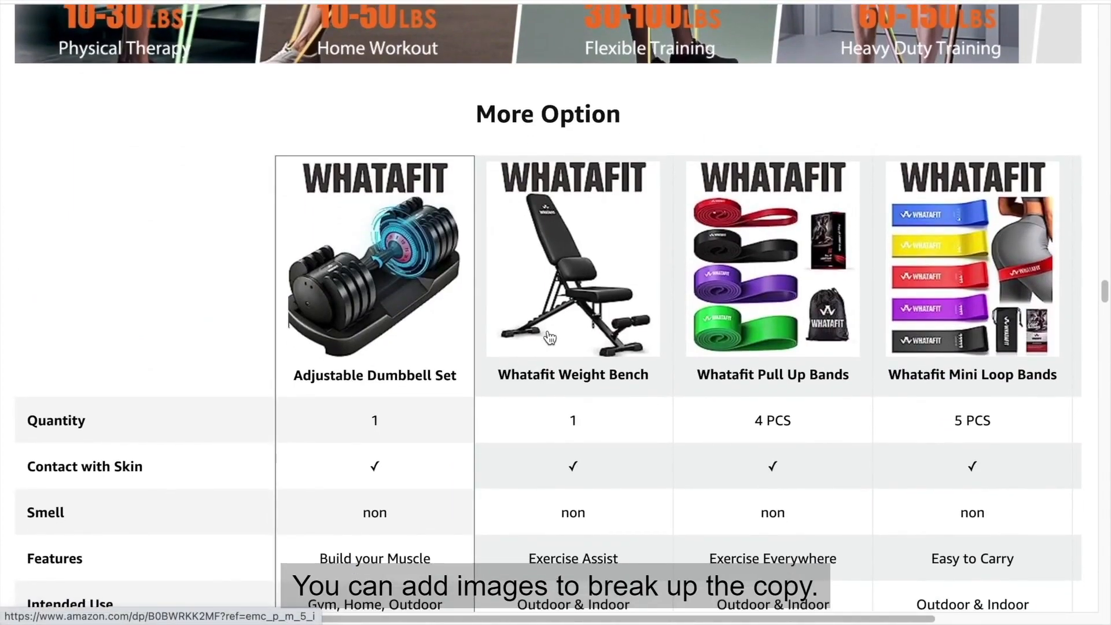
pyautogui.scroll(-1, 550, 338)
pyautogui.scroll(-2, 550, 337)
# Return to the band weight graphics and the Rich In Features section of the Whatafit listing for layout ideas.
pyautogui.scroll(2, 549, 337)
pyautogui.scroll(10, 548, 332)
pyautogui.scroll(7, 548, 332)
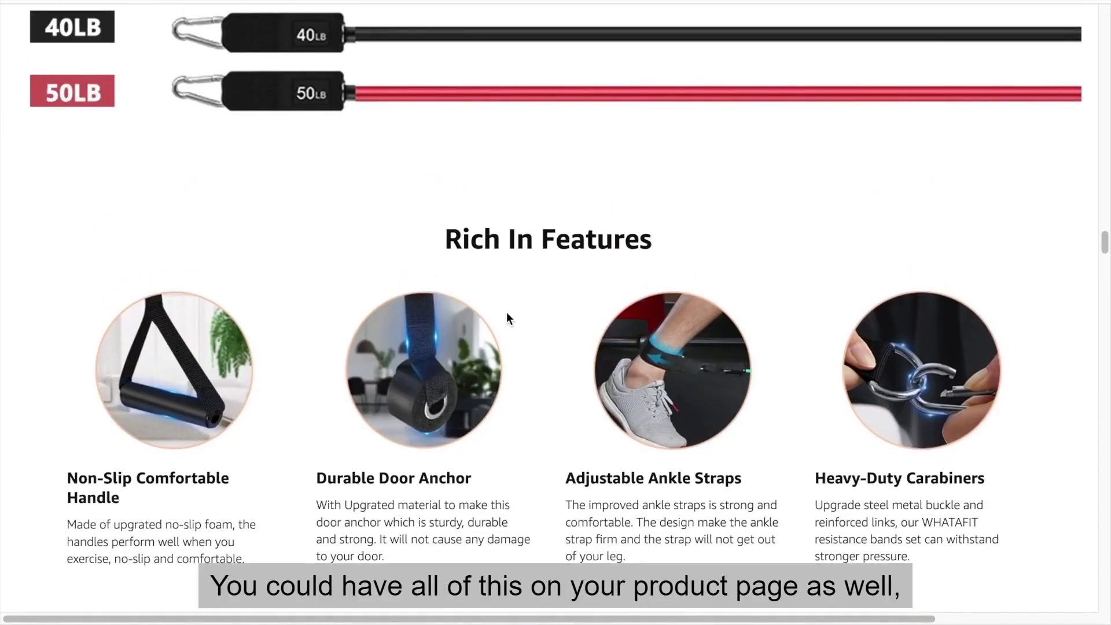
pyautogui.scroll(9, 507, 317)
pyautogui.scroll(4, 404, 420)
pyautogui.scroll(-10, 119, 184)
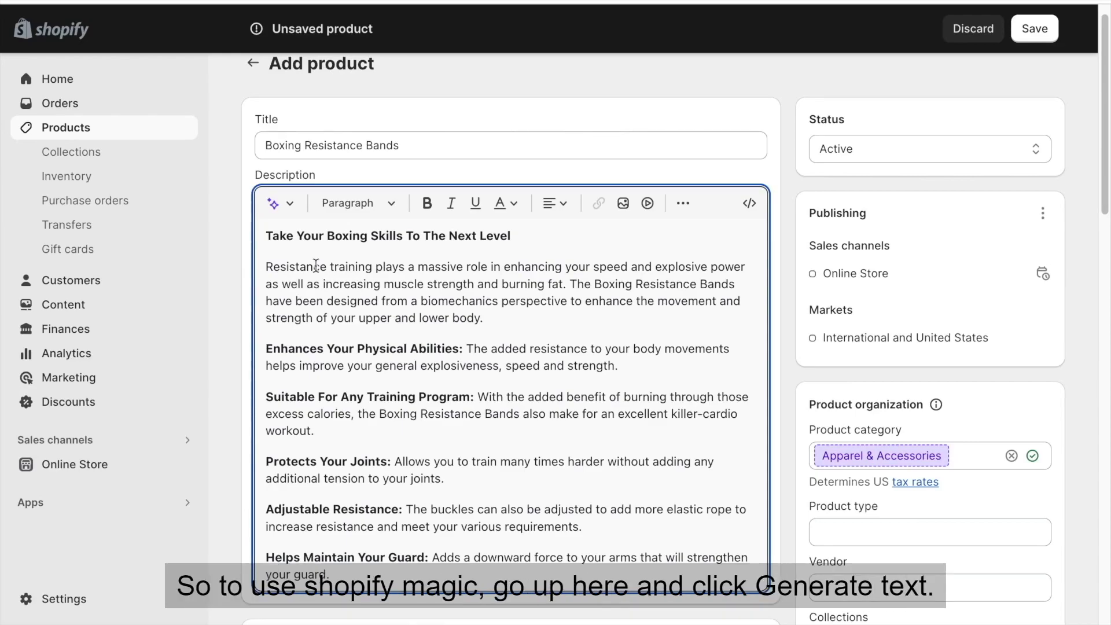
# Open Shopify's product description generator for Boxing Resistance Bands and enter "Boxing Resistance Bands" as the features and keywords.
pyautogui.click(275, 206)
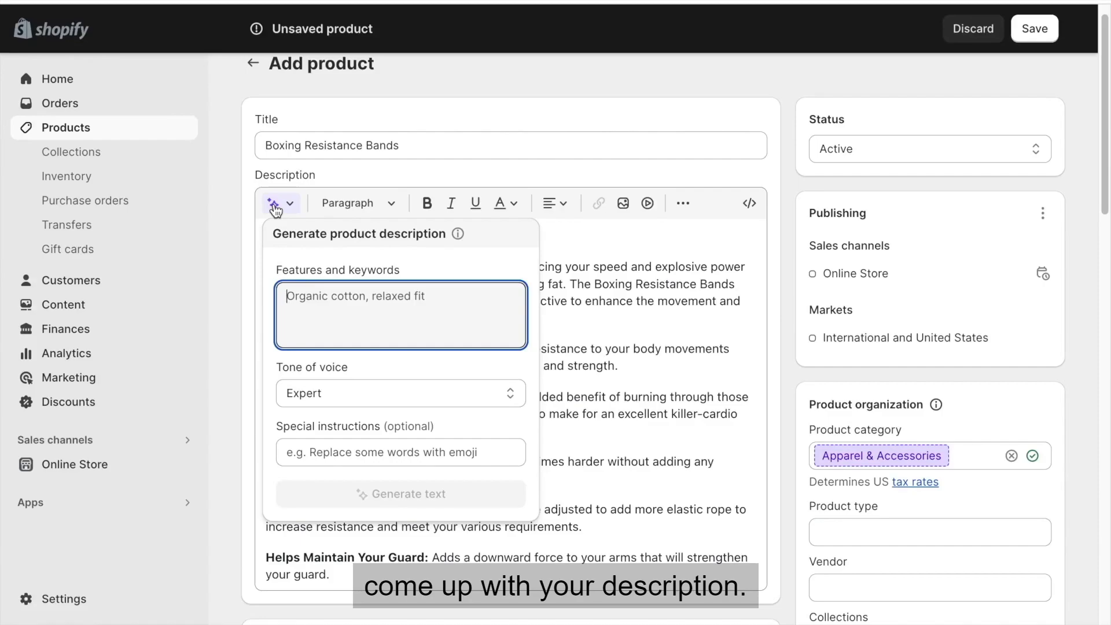
pyautogui.write('Boxin')
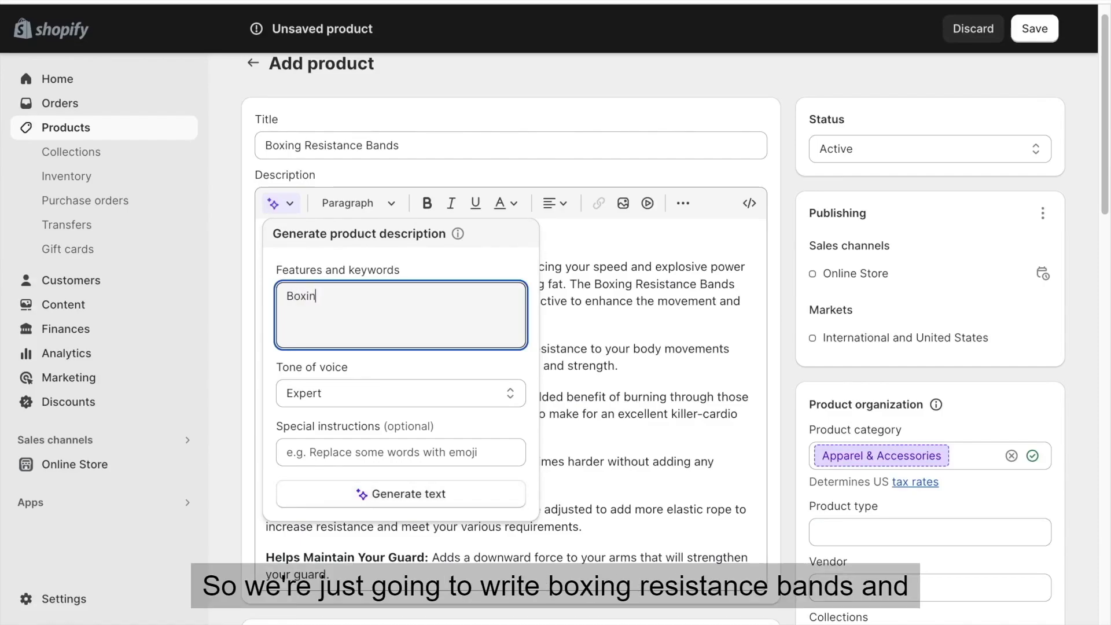
pyautogui.write('g Resistance Bands')
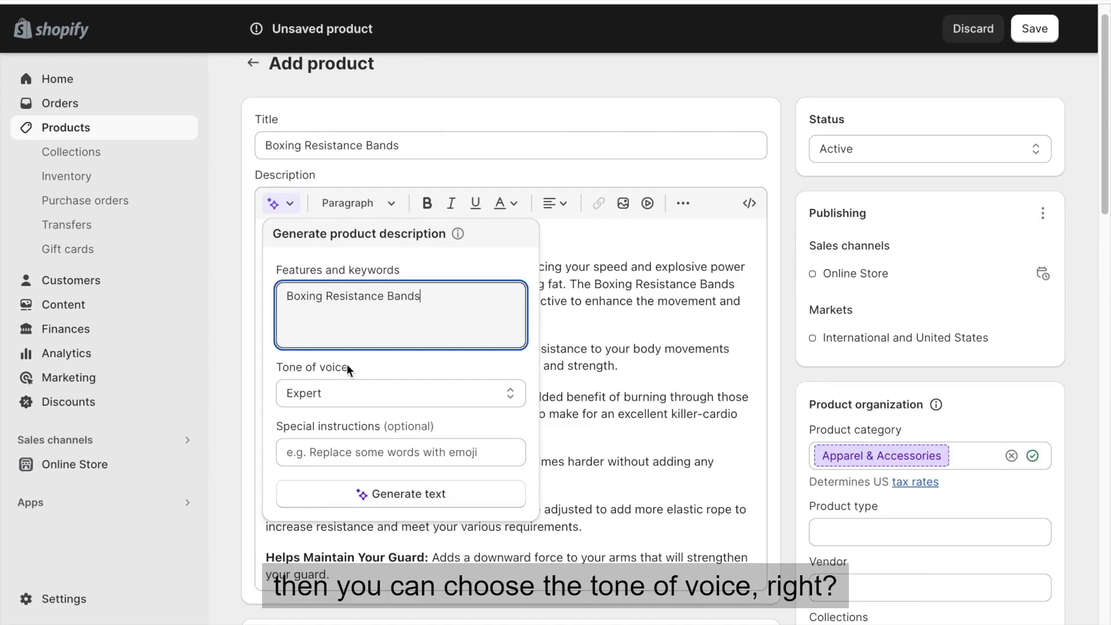
# Try the Custom tone of voice, set it back to Expert, generate a description suggestion, and close the generator without keeping it.
pyautogui.click(333, 393)
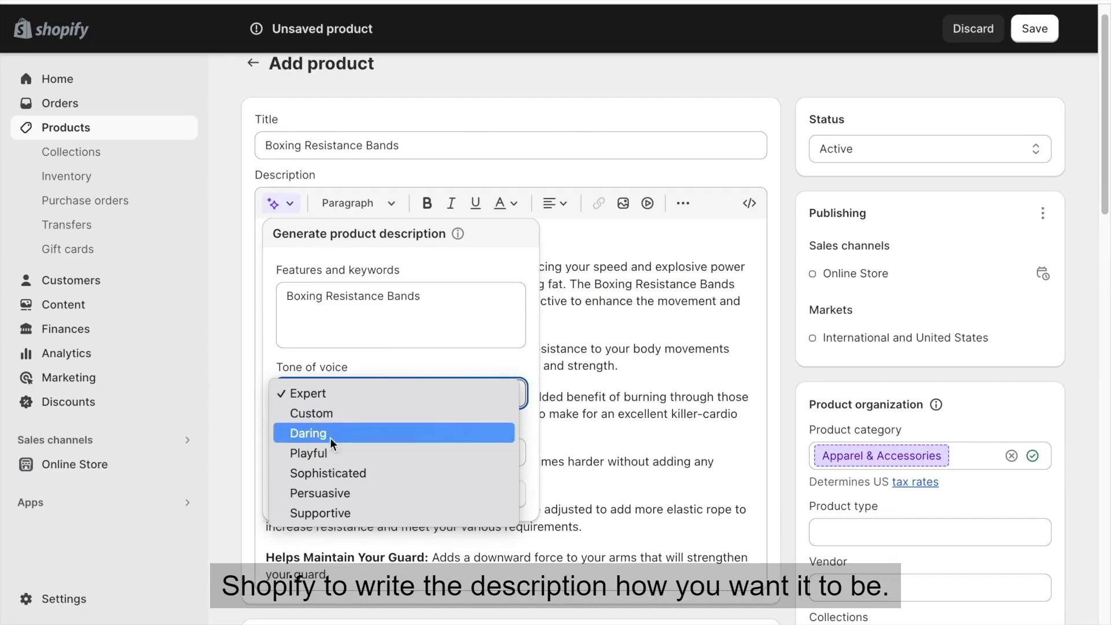
pyautogui.click(331, 412)
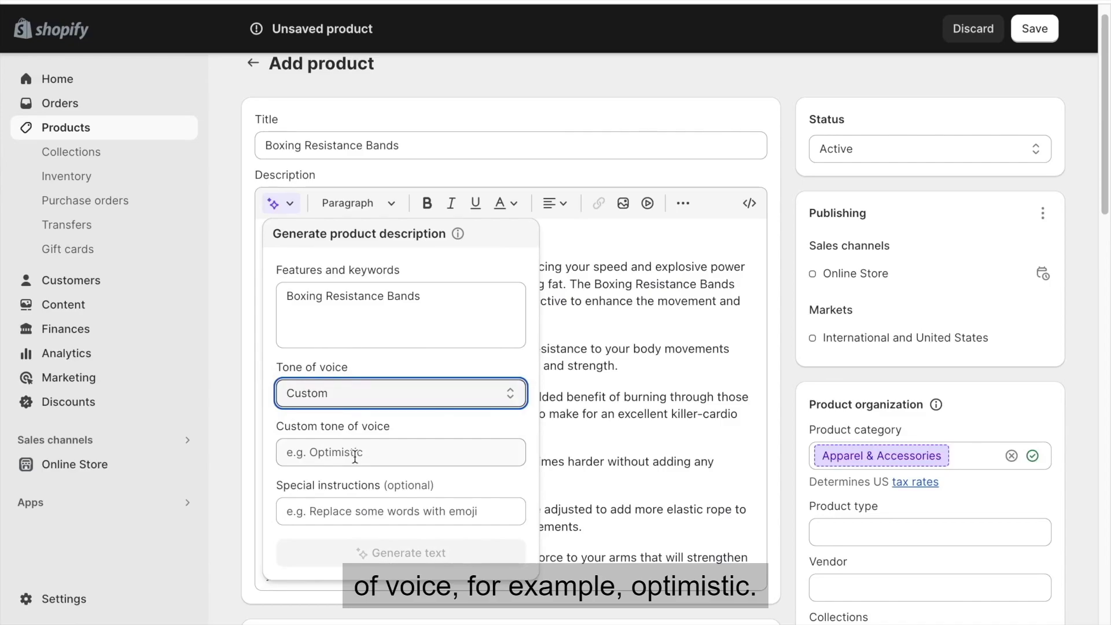
pyautogui.click(342, 392)
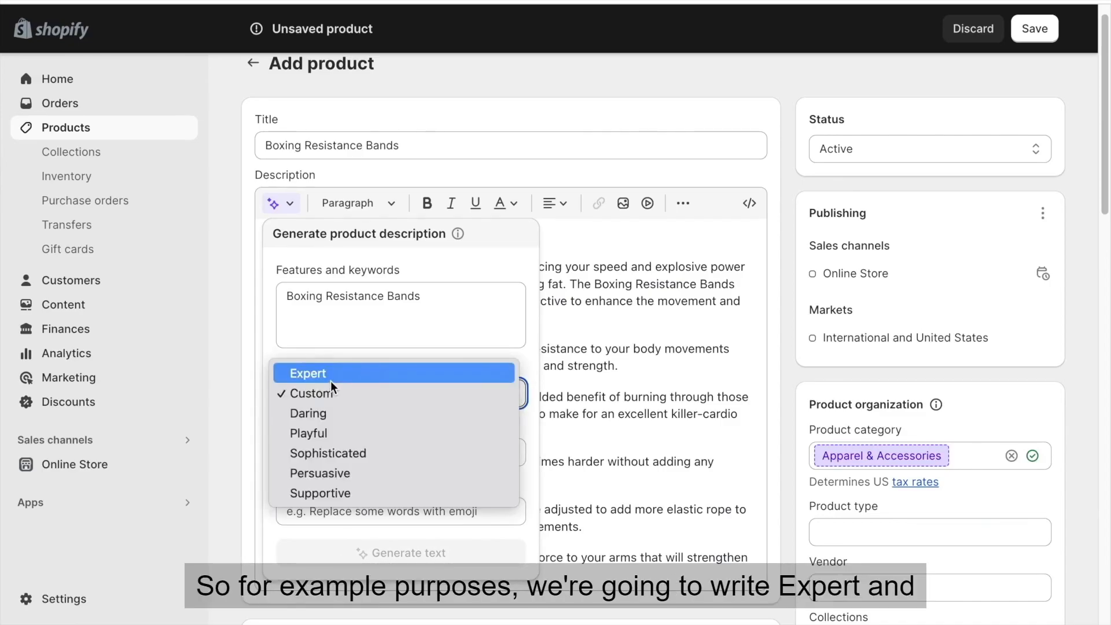
pyautogui.press('Escape')
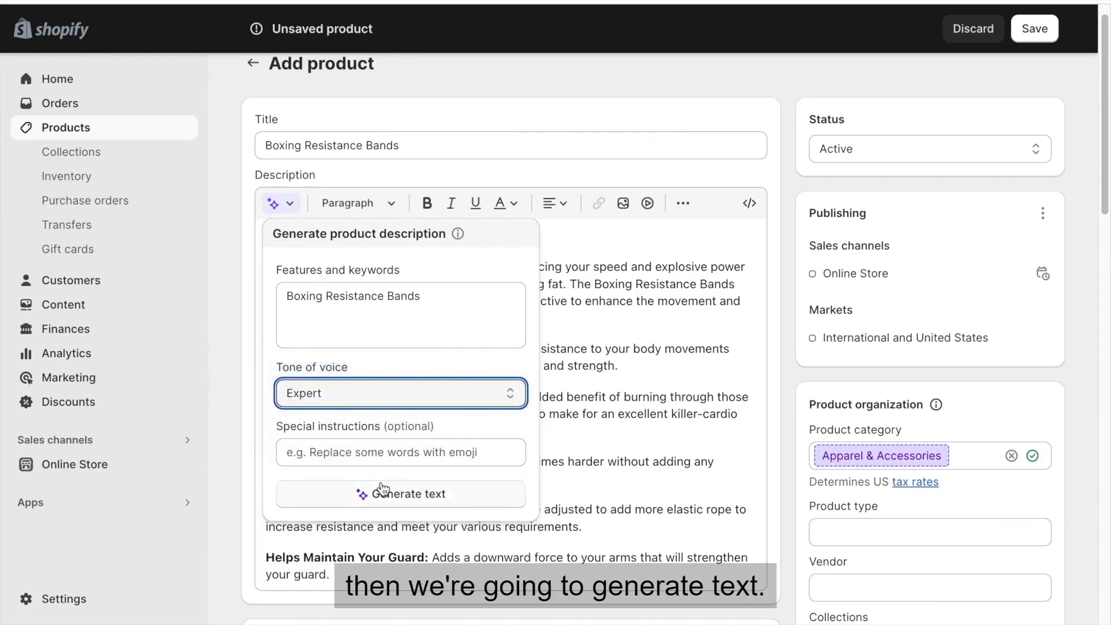
pyautogui.click(381, 486)
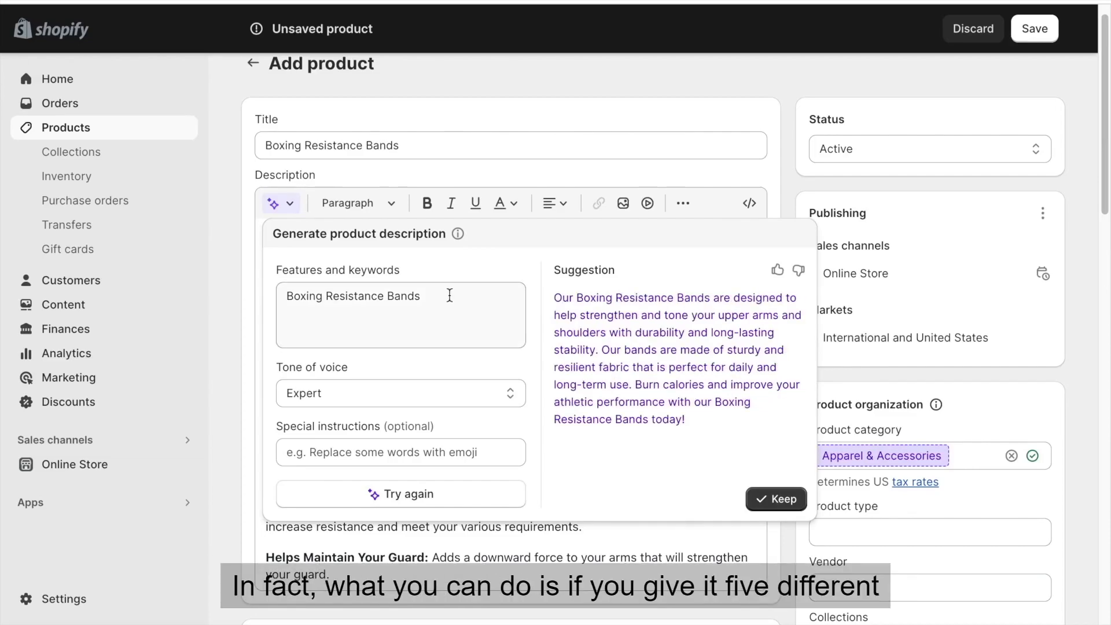
pyautogui.click(476, 97)
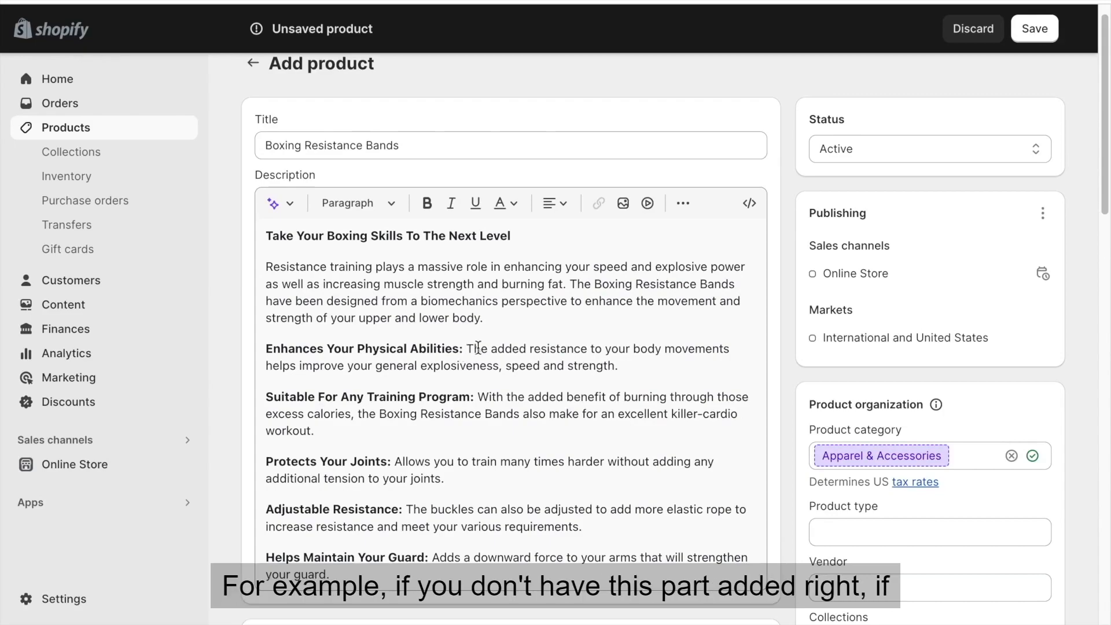
# Generate an extended version of the "Enhances Your Physical Abilities:" heading in the product description.
pyautogui.moveTo(467, 351); pyautogui.dragTo(641, 364)
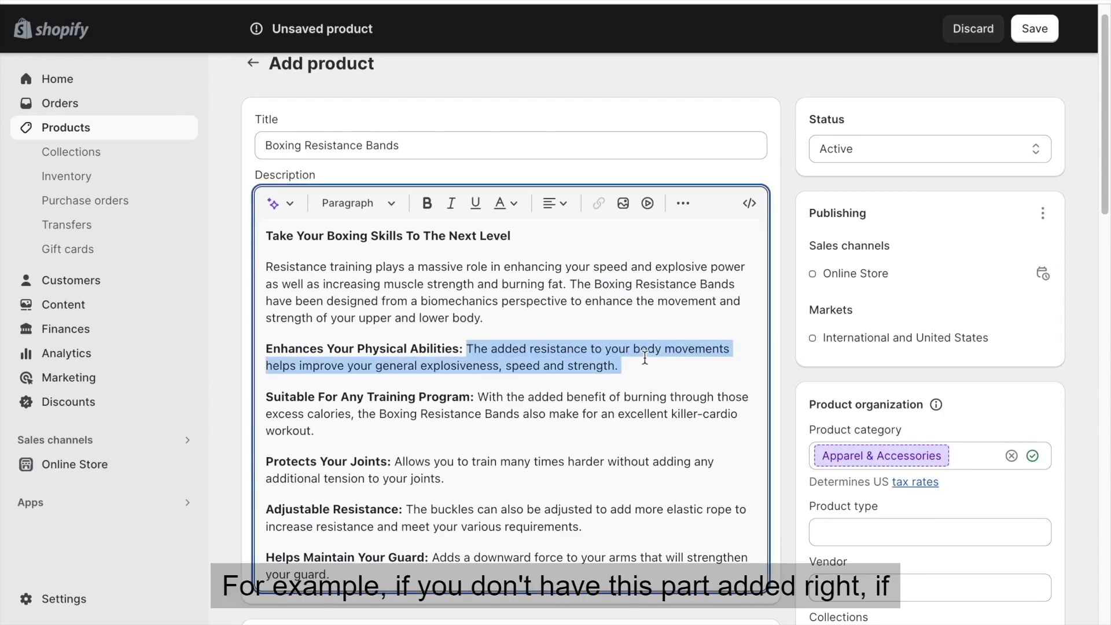
pyautogui.click(452, 348)
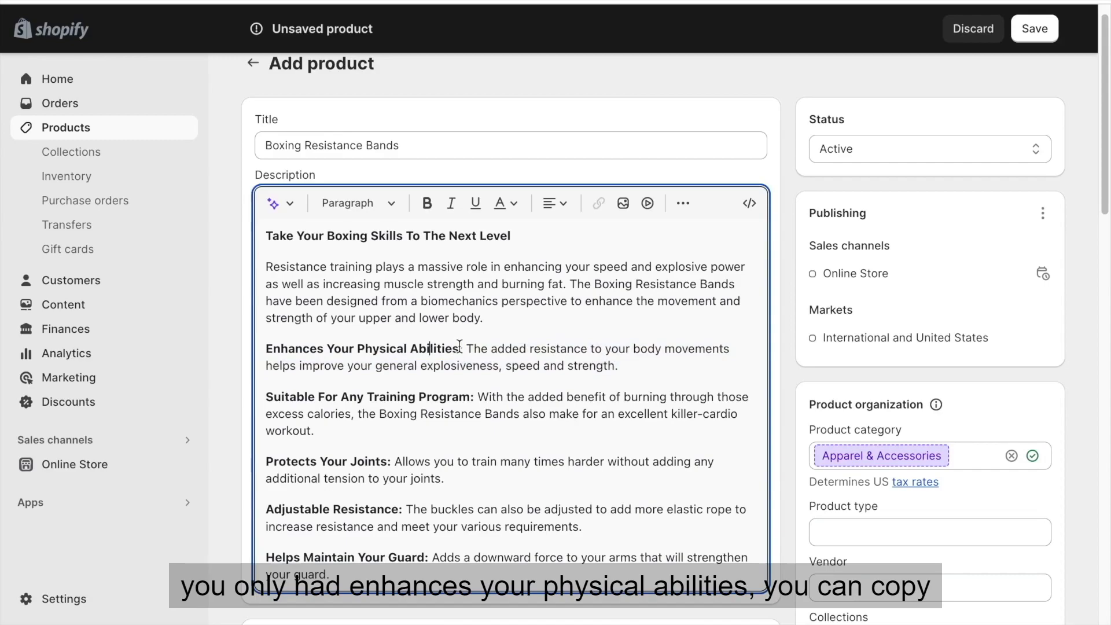
pyautogui.moveTo(461, 348); pyautogui.dragTo(243, 349)
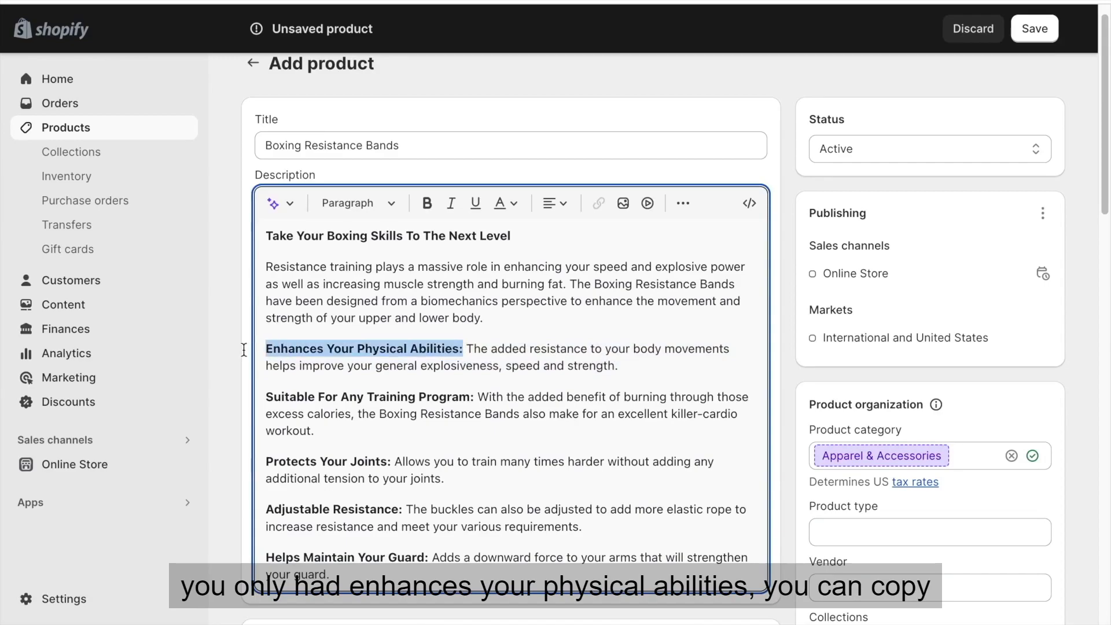
pyautogui.click(294, 204)
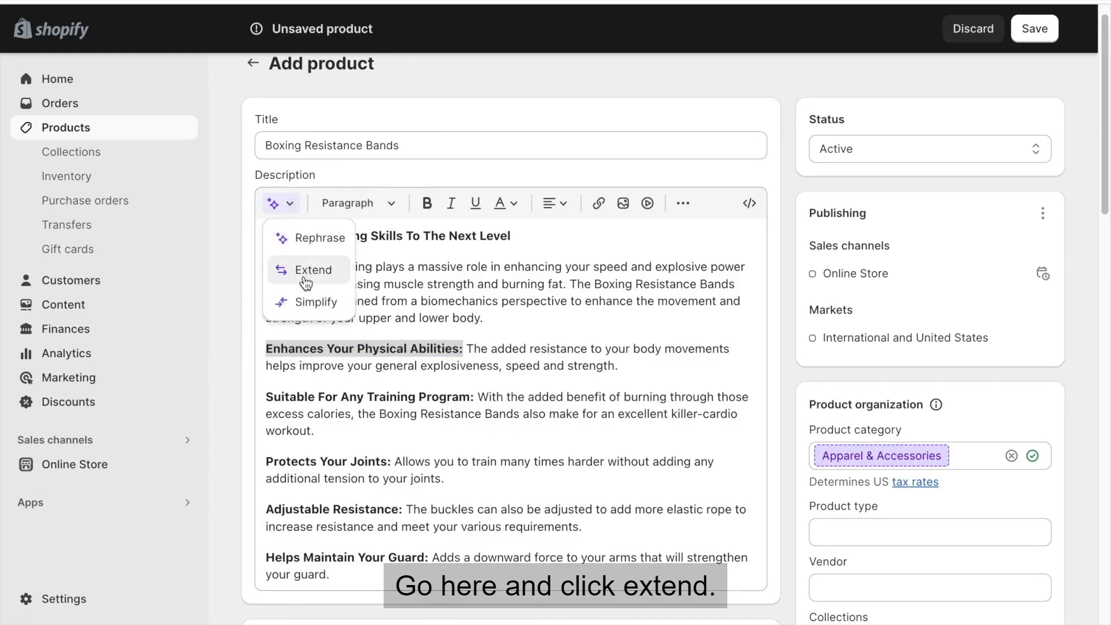
pyautogui.click(304, 273)
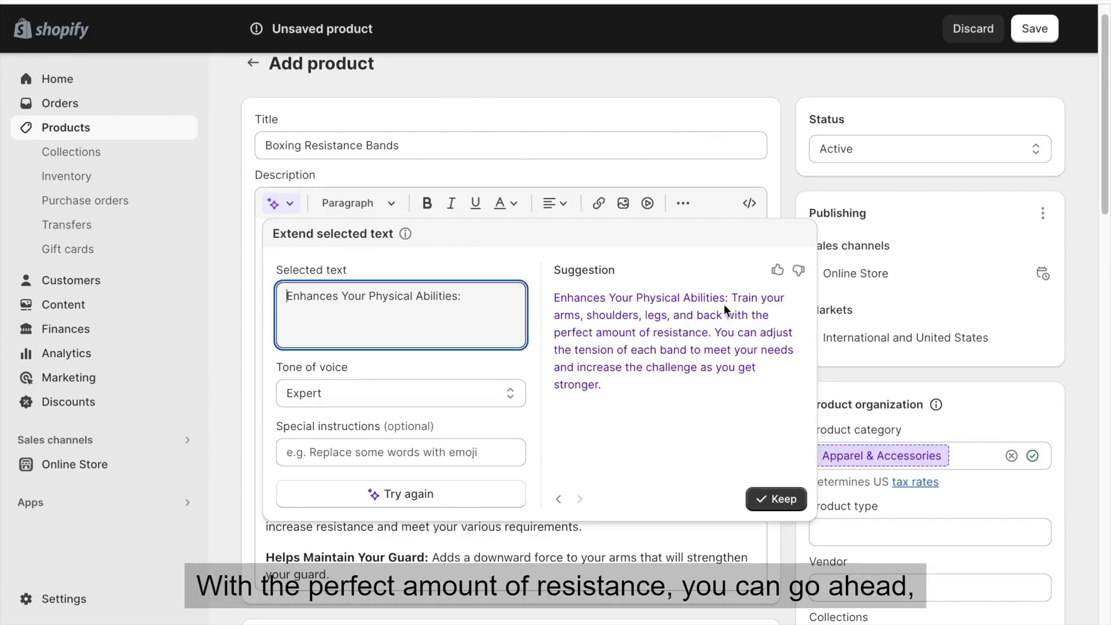
# Replace the text after "Enhances Your Physical Abilities:" with the suggestion's "Train your arms, shoulders, legs, and back with the perfect amount of resistance".
pyautogui.moveTo(732, 298); pyautogui.dragTo(711, 333)
pyautogui.hotkey('ctrl', 'c')
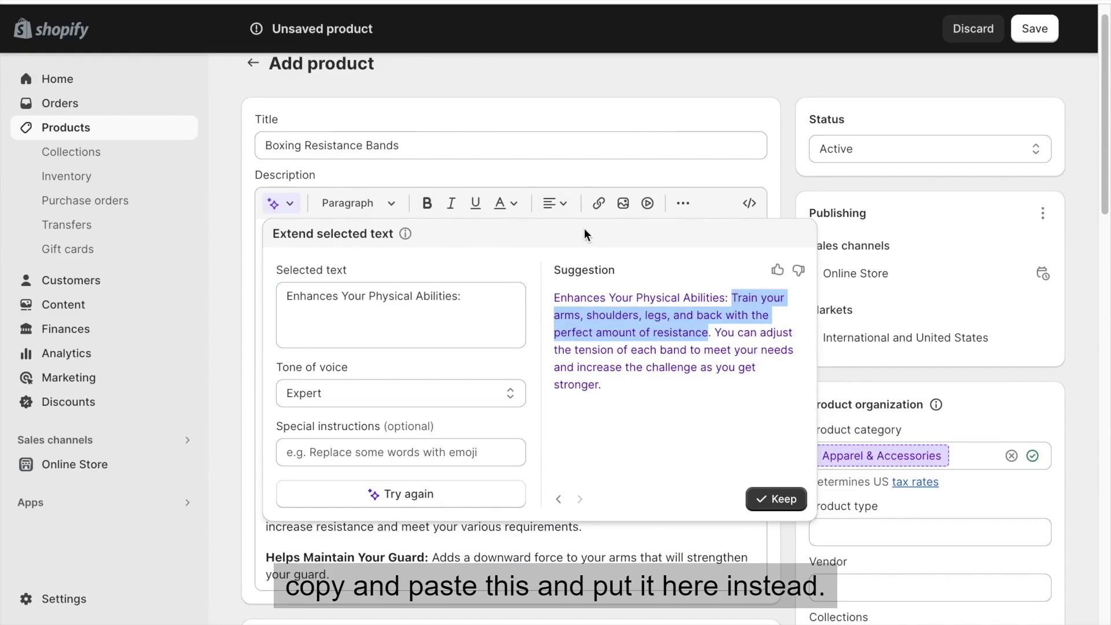
pyautogui.click(643, 98)
pyautogui.moveTo(622, 366); pyautogui.dragTo(469, 352)
pyautogui.hotkey('ctrl', 'v')
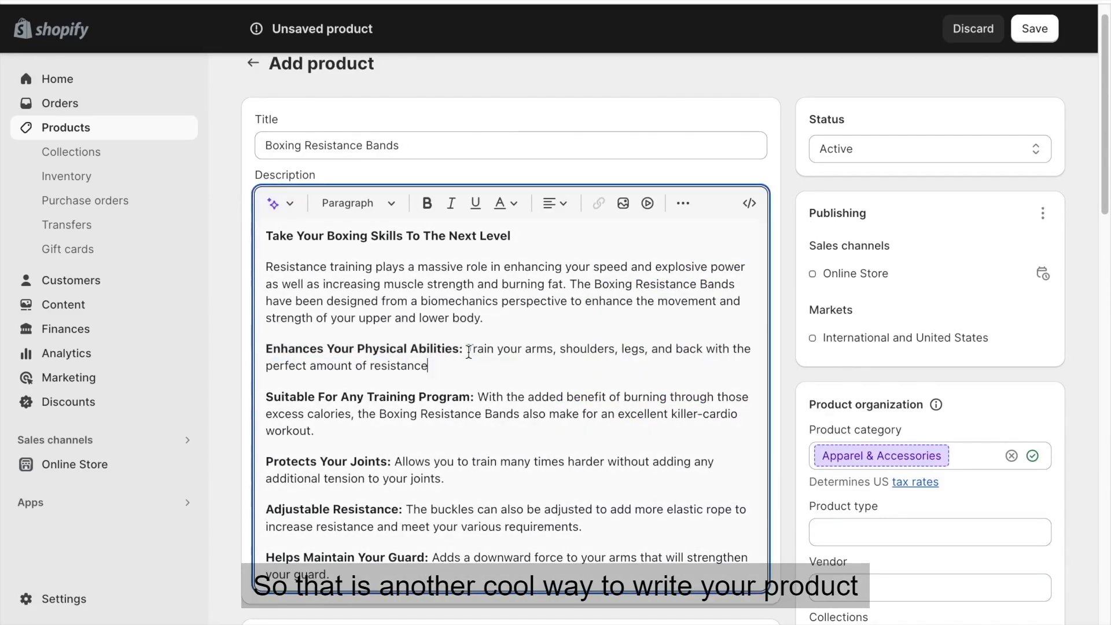
# Undo the pasted replacement in the product description and reopen the description generator.
pyautogui.hotkey('ctrl', 'z')
pyautogui.click(490, 363)
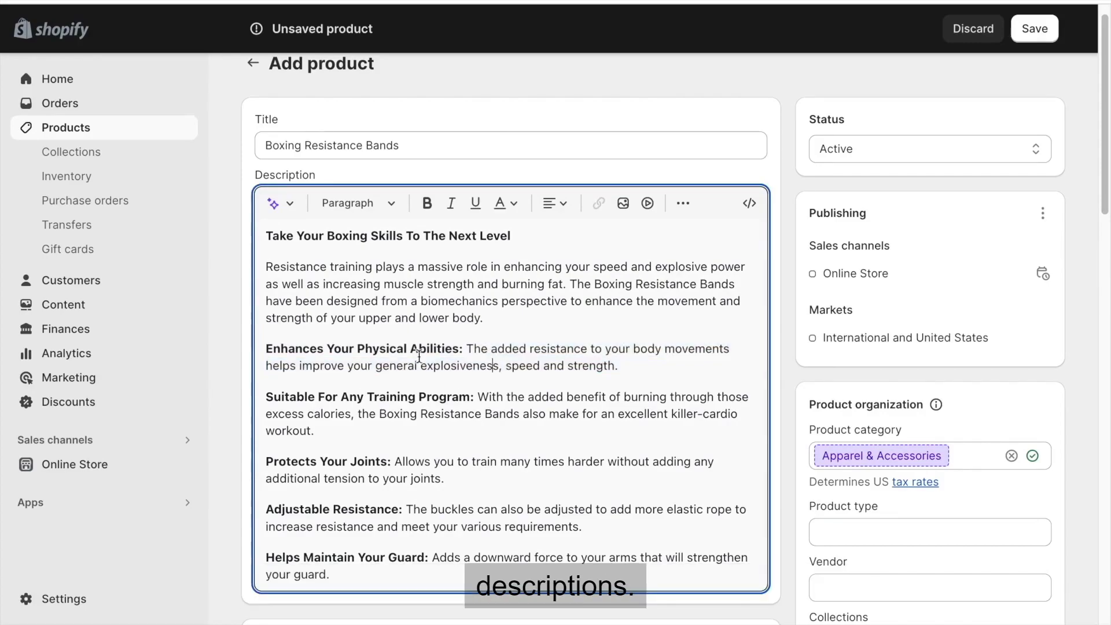
pyautogui.click(287, 207)
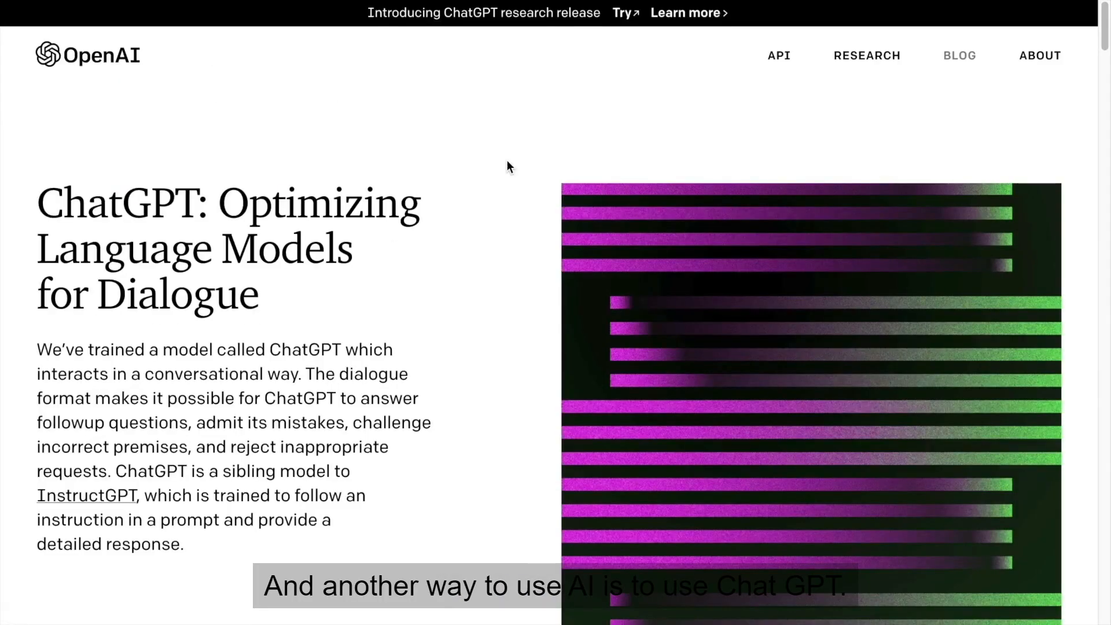
# Switch to OpenAI's ChatGPT introduction page and launch ChatGPT from it.
pyautogui.scroll(-4, 507, 167)
pyautogui.scroll(-1, 507, 167)
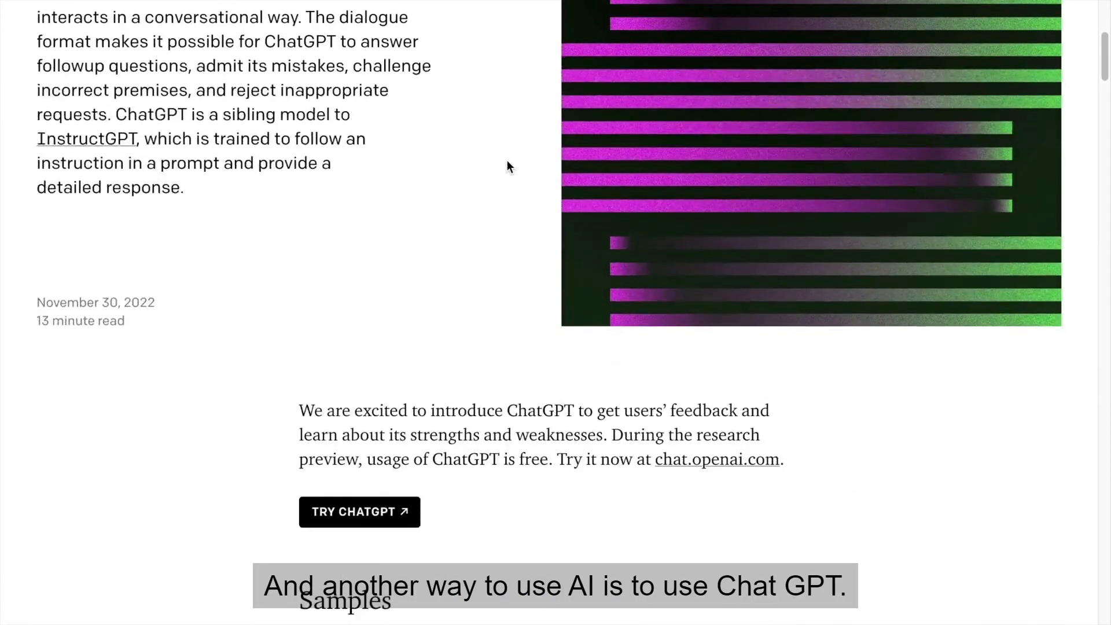
pyautogui.click(404, 508)
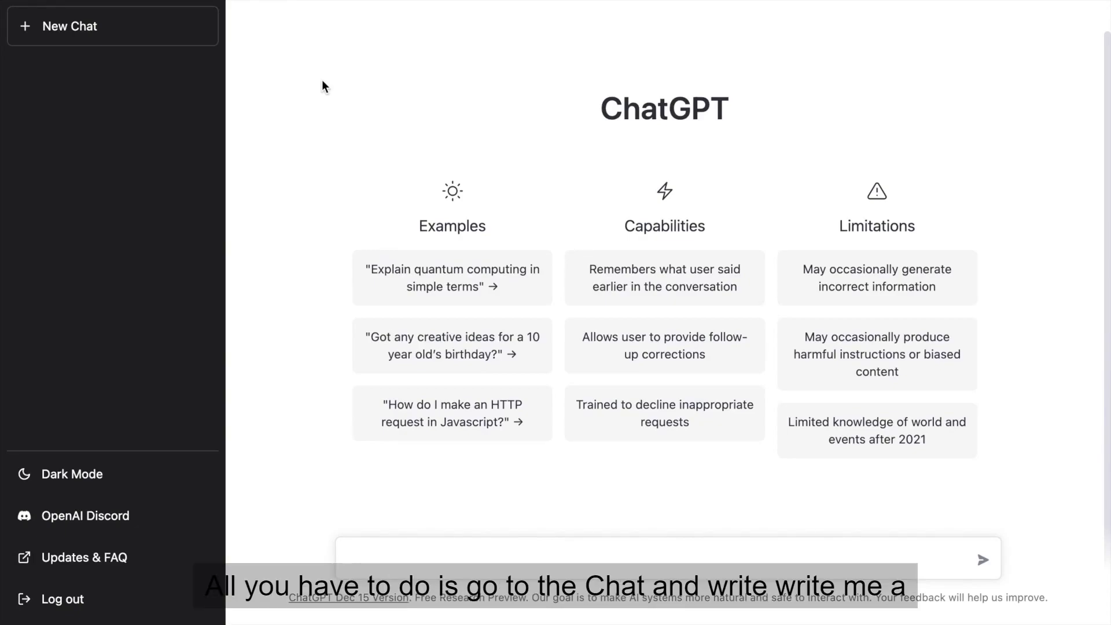
# Ask ChatGPT to "Write me a product description for Boxing Resistance Bands".
pyautogui.write('Write me a product des')
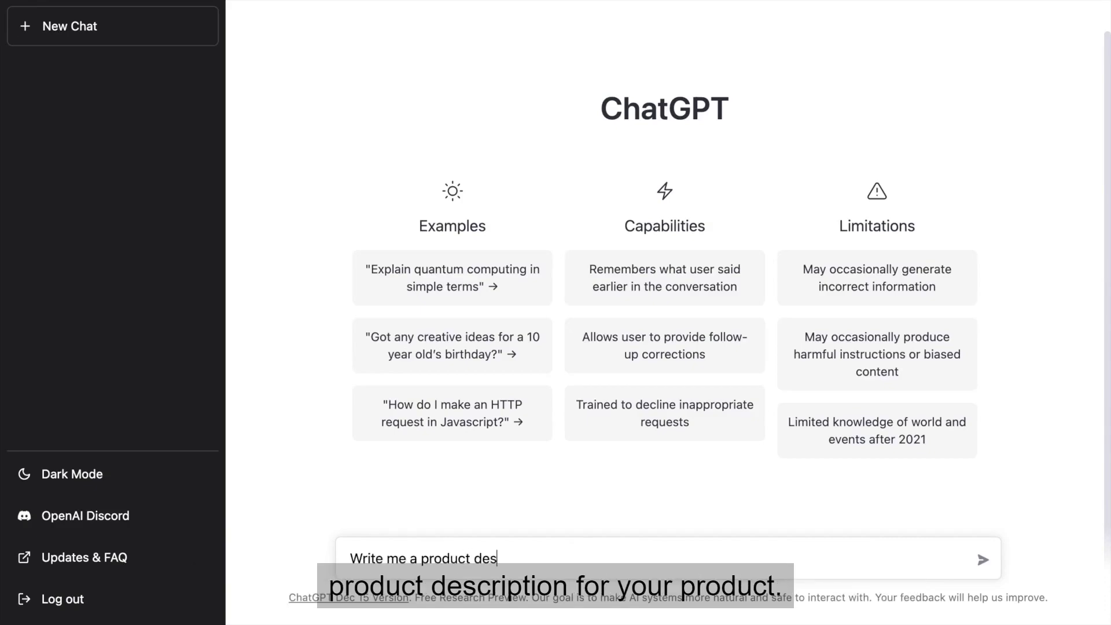
pyautogui.write('cription for')
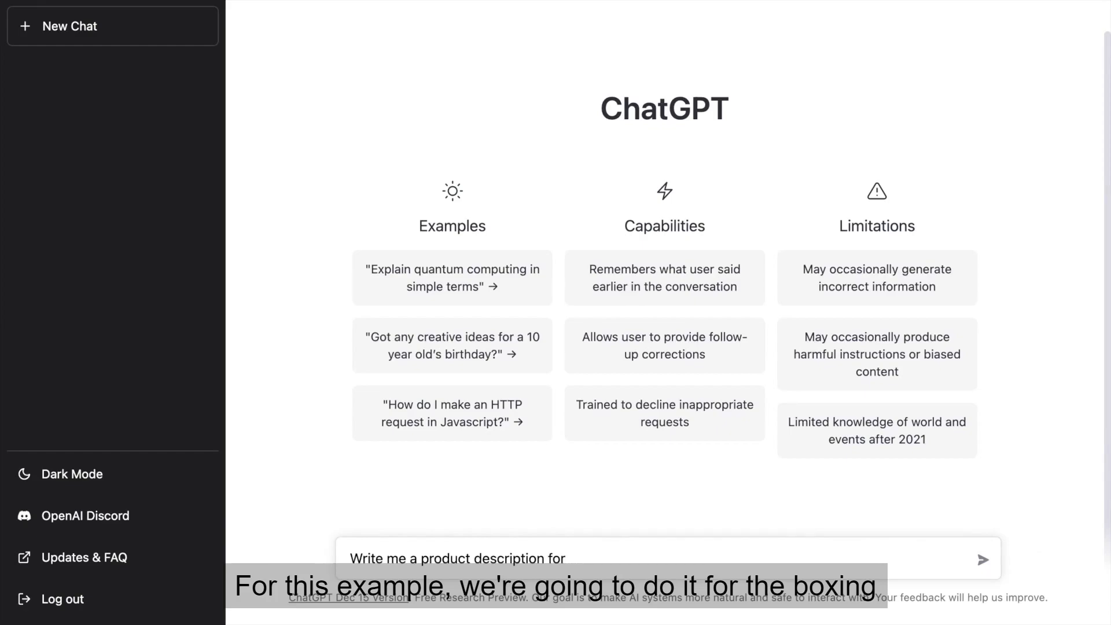
pyautogui.write('B')
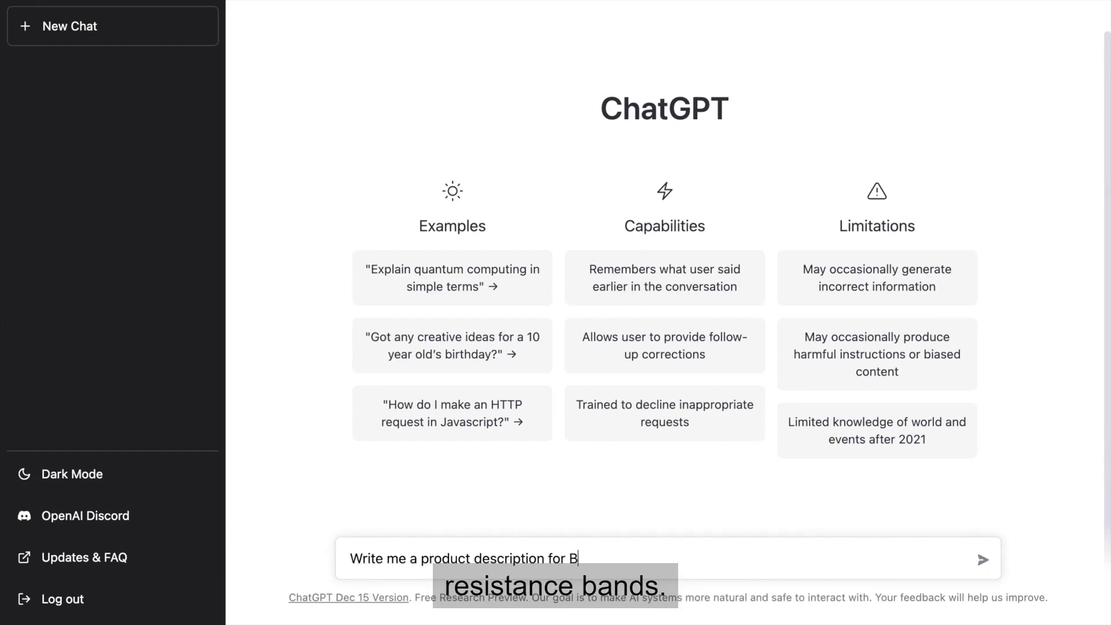
pyautogui.write('oxing Resistance Bands')
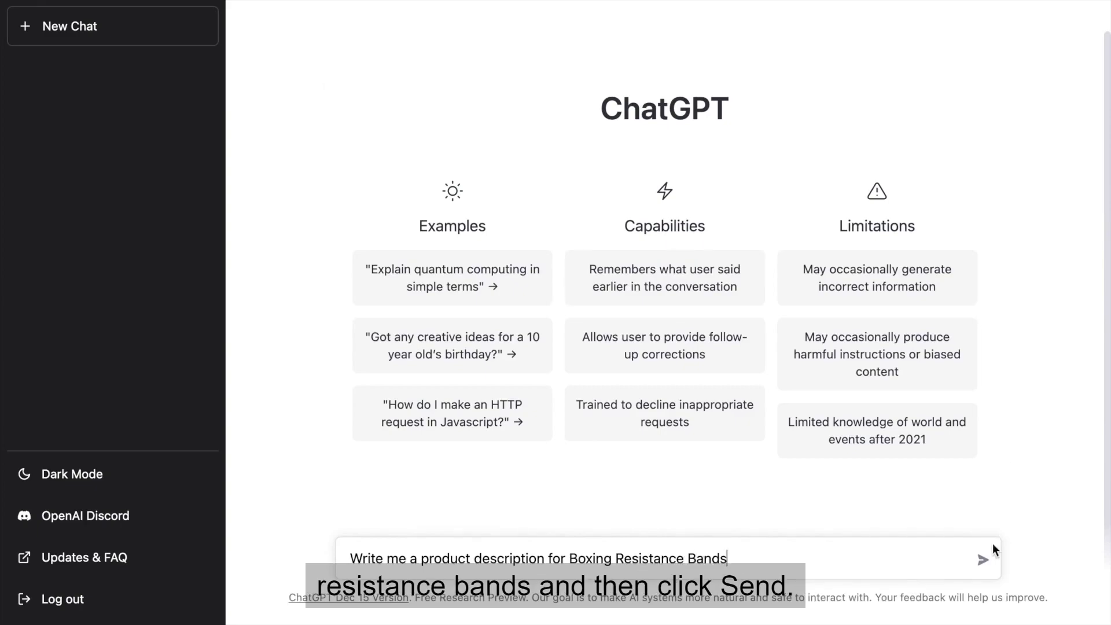
pyautogui.click(983, 560)
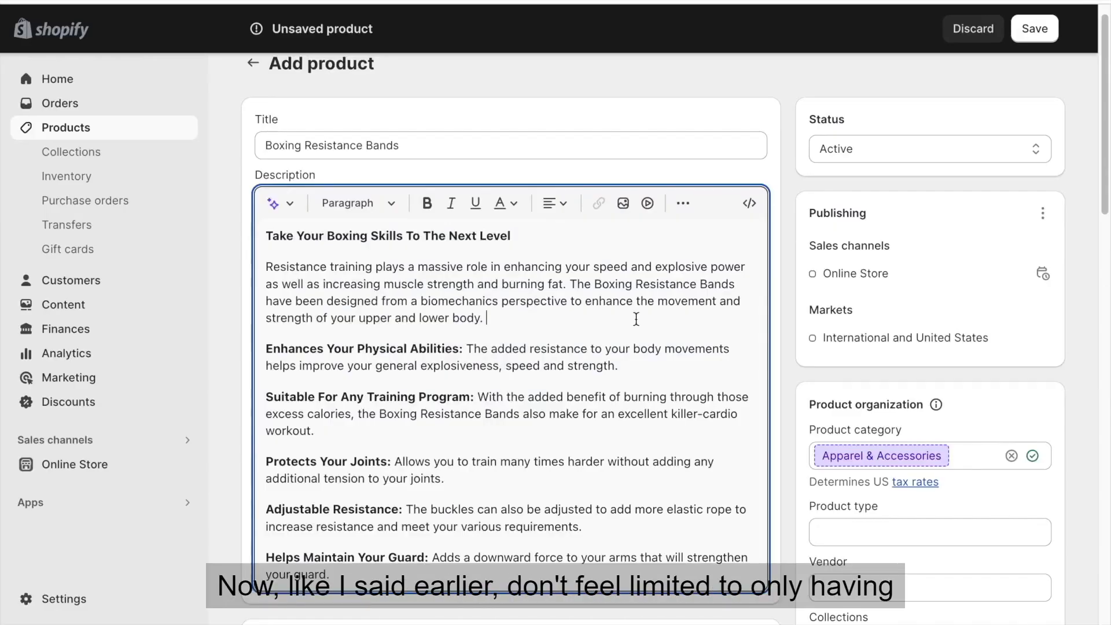
# In Shopify, upload a product GIF and insert it on a new line below the description's "Helps Maintain Your Guard" paragraph.
pyautogui.scroll(-1, 636, 319)
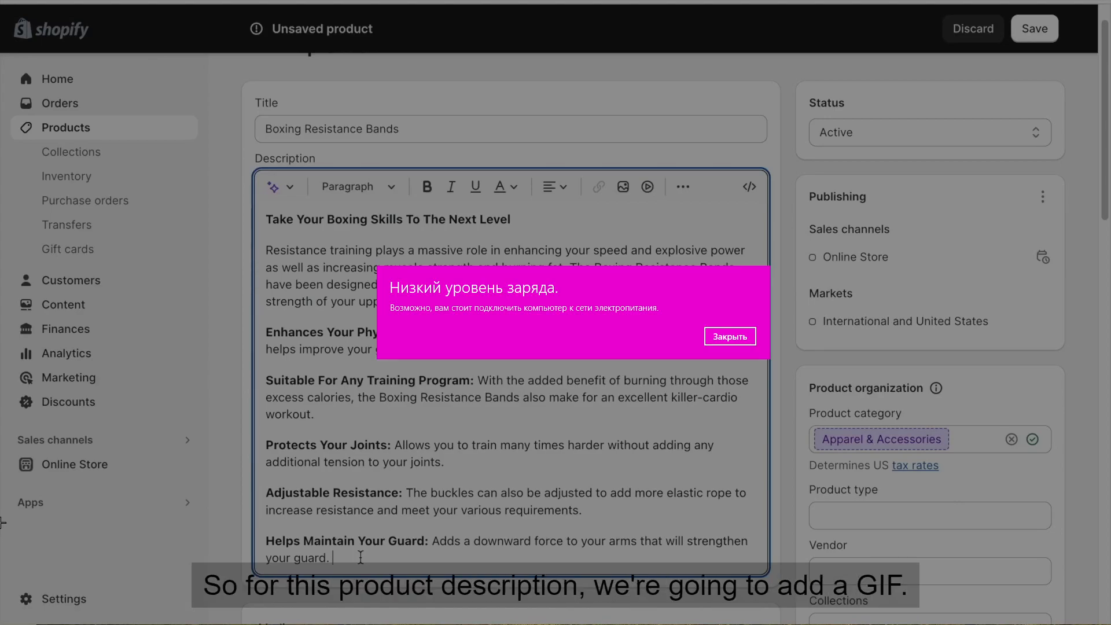
pyautogui.click(730, 336)
pyautogui.press('Return')
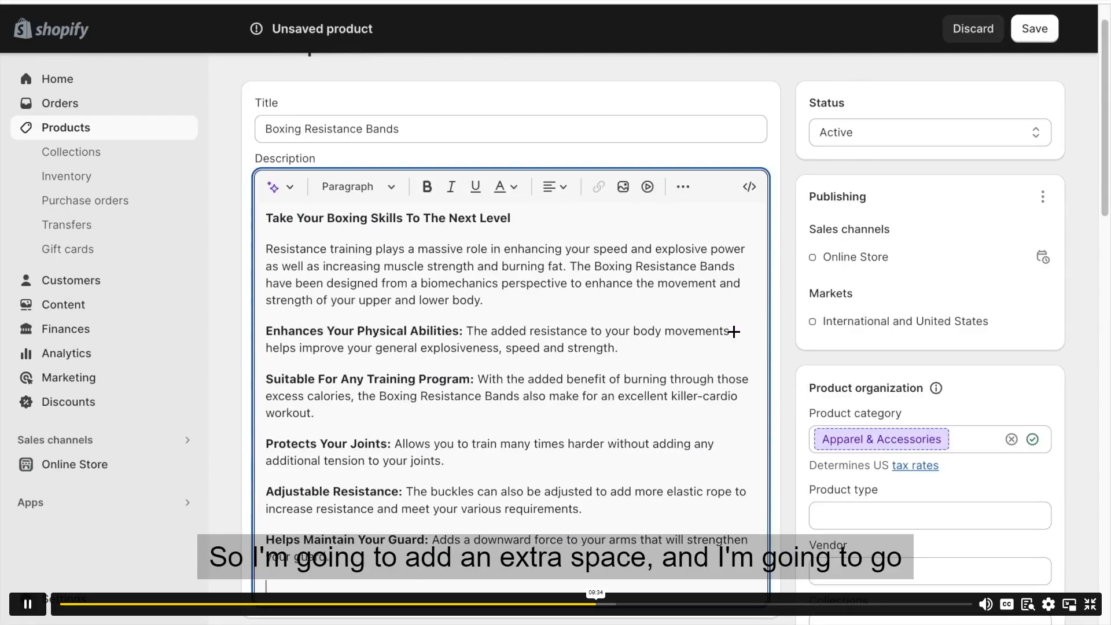
pyautogui.click(623, 187)
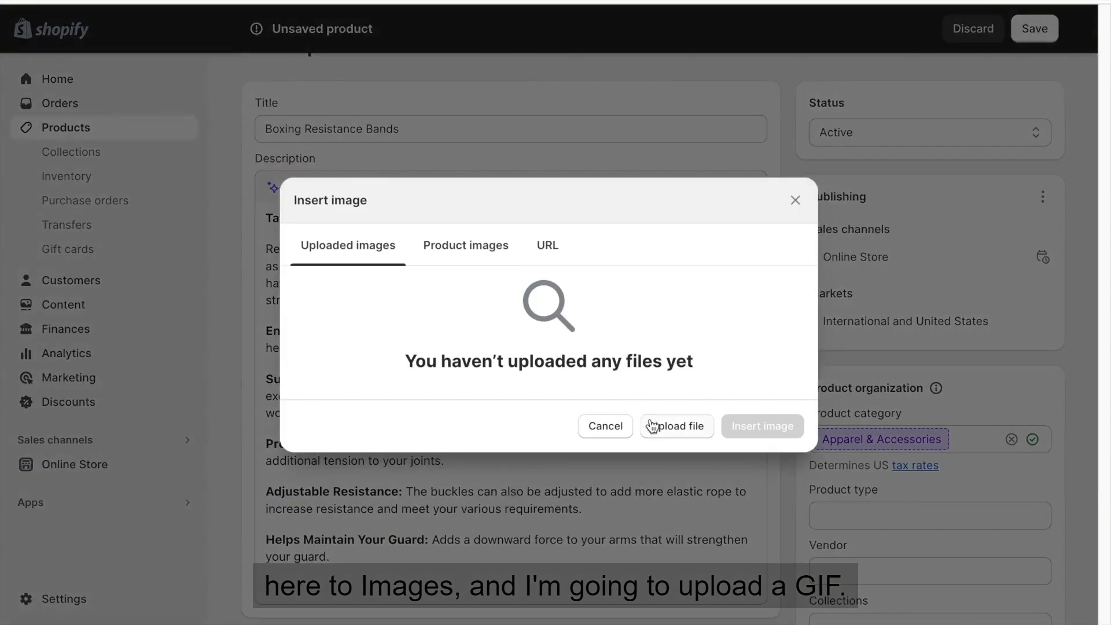
pyautogui.click(652, 426)
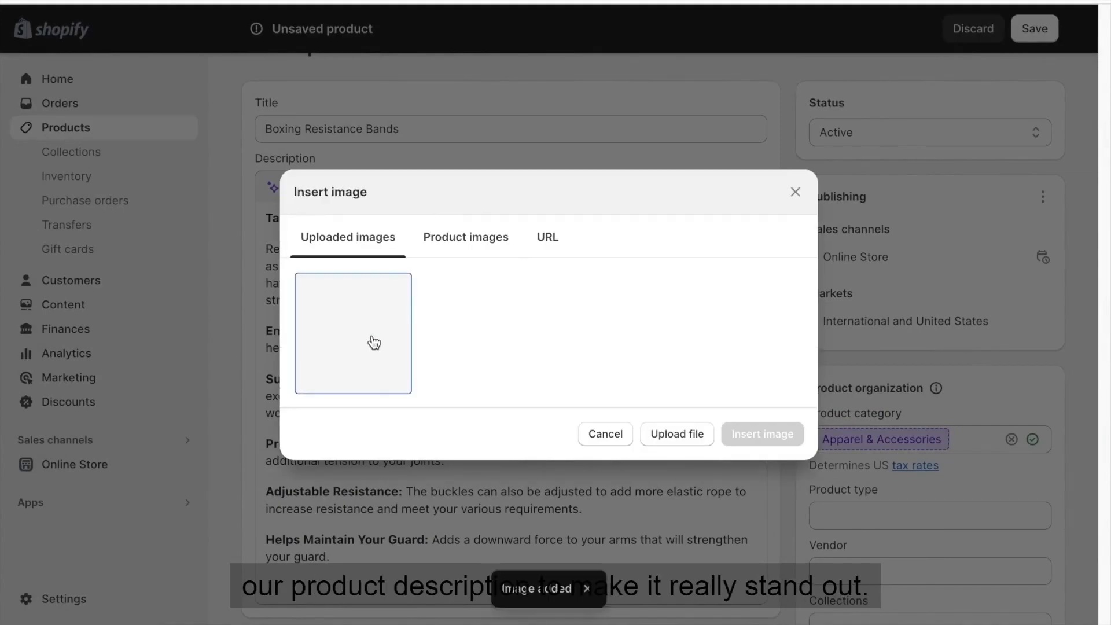
pyautogui.click(372, 338)
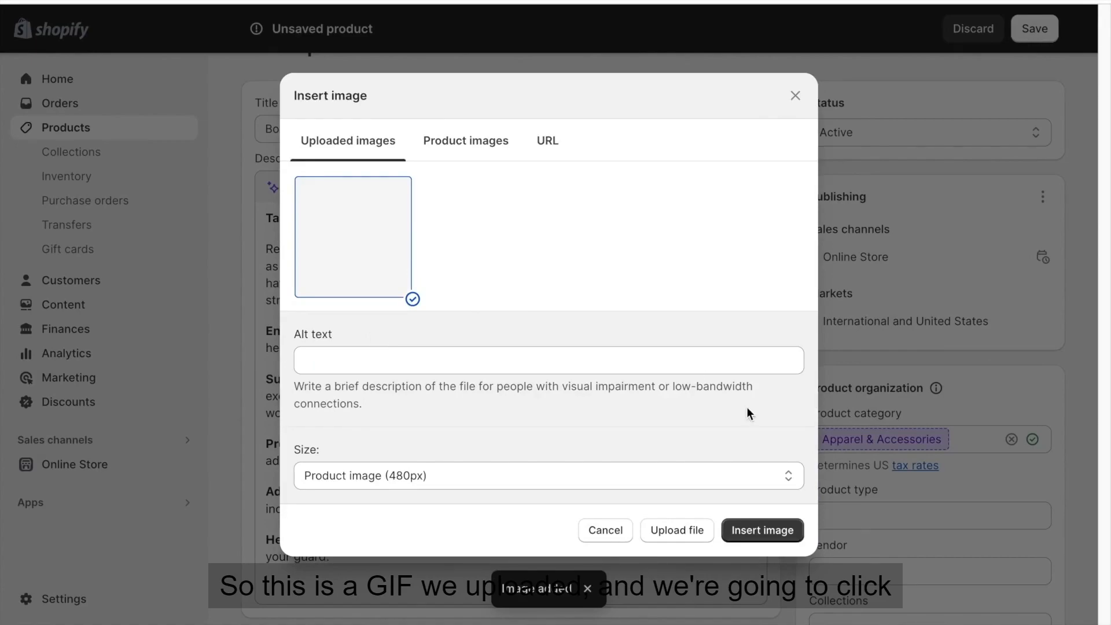
pyautogui.click(743, 532)
pyautogui.scroll(-3, 411, 515)
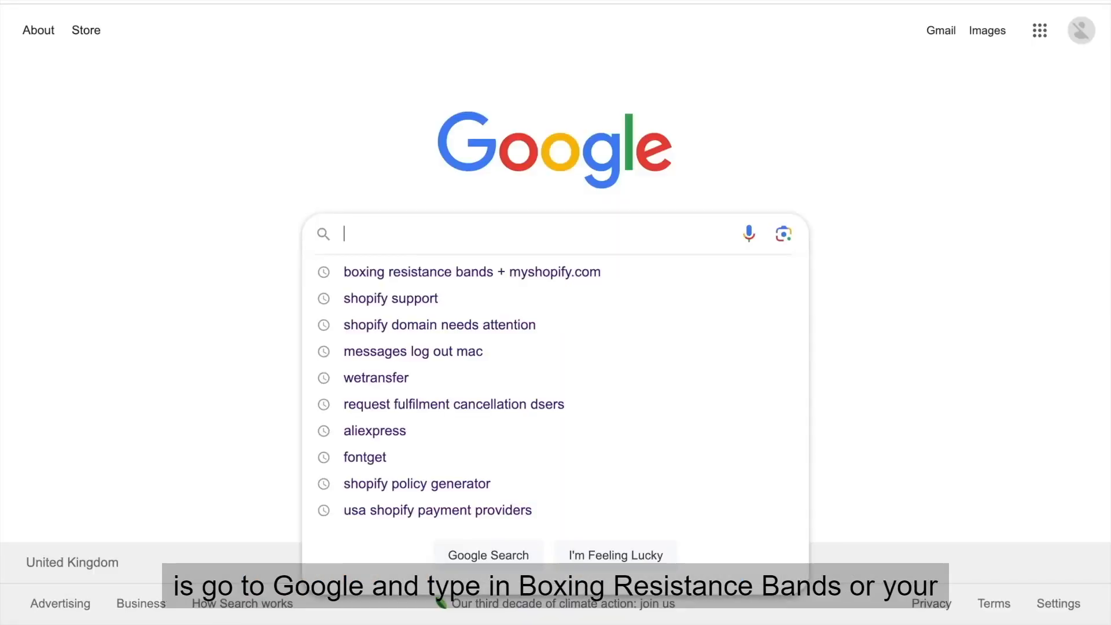
# Switch to Google and search for "Boxing resistance bands gifs".
pyautogui.write('Boxi')
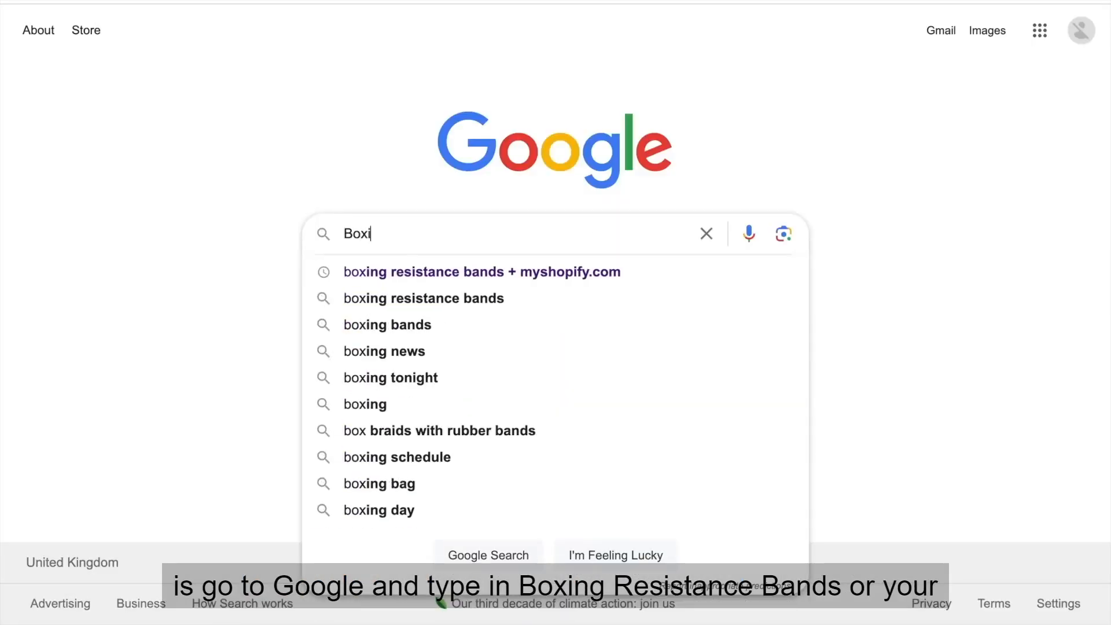
pyautogui.write('ng resistance bands gifs')
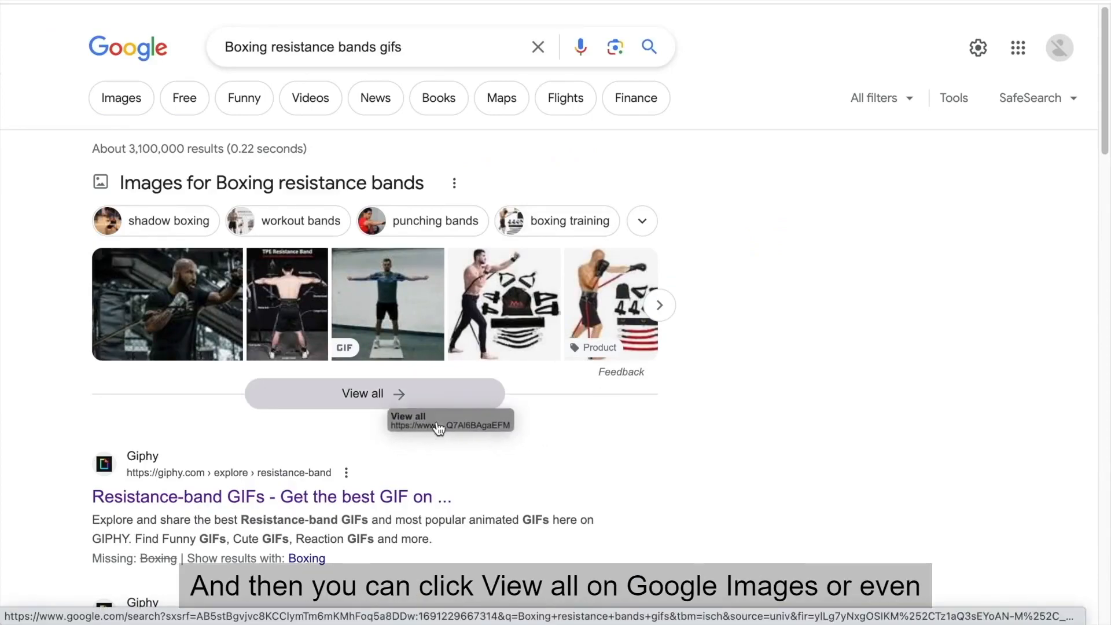
# View all image results and save the Giphy resistance band workout GIF to the computer.
pyautogui.click(360, 405)
pyautogui.scroll(-5, 490, 277)
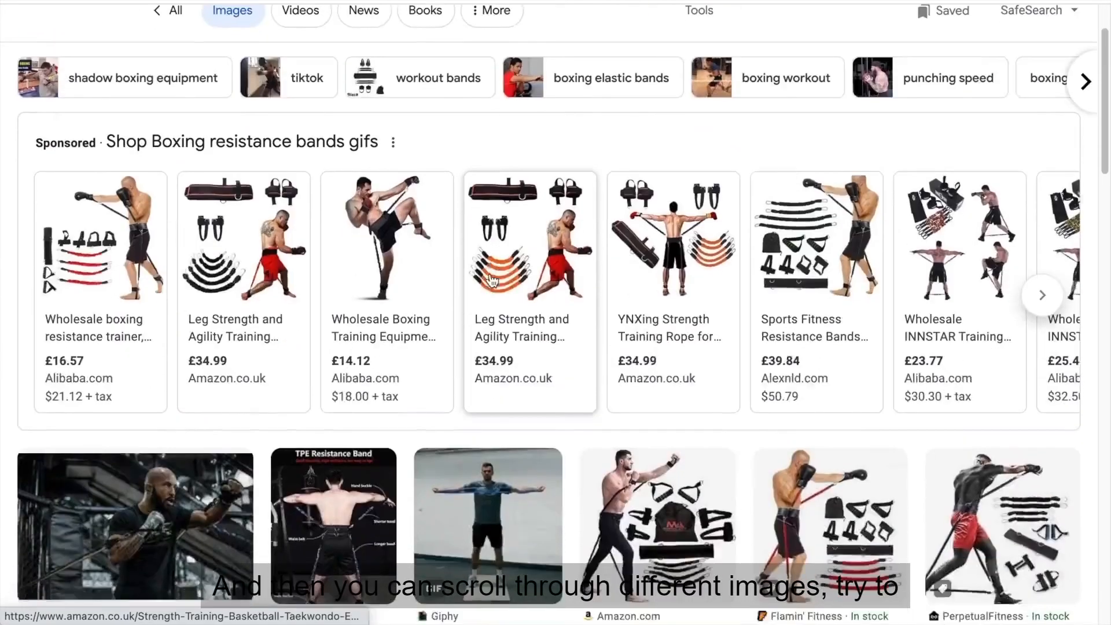
pyautogui.scroll(-1, 492, 281)
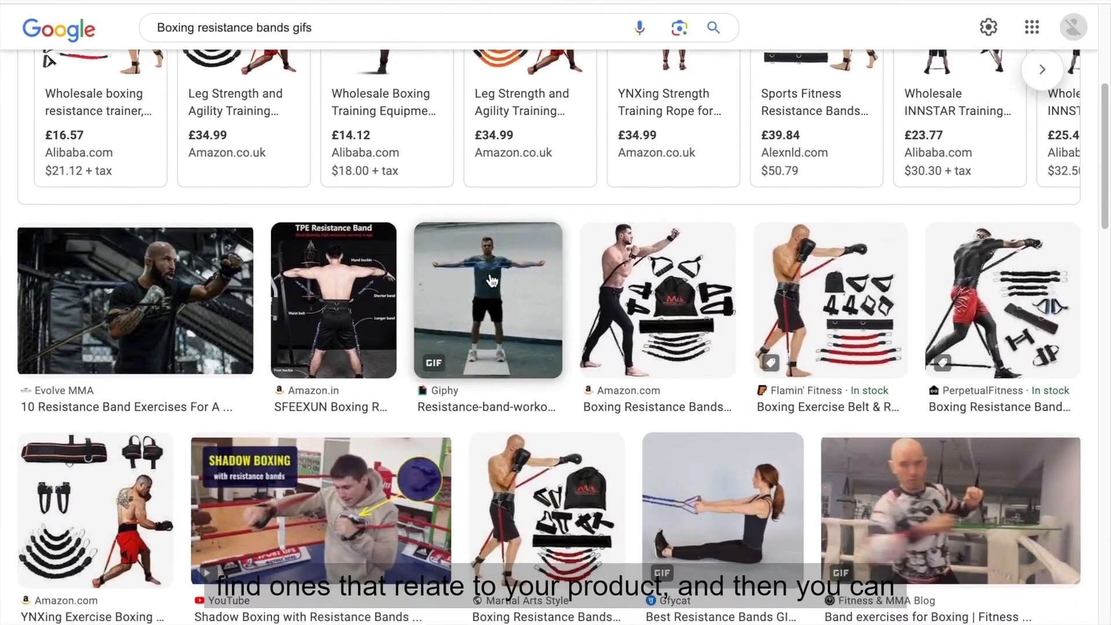
pyautogui.click(492, 281)
pyautogui.rightClick(851, 169)
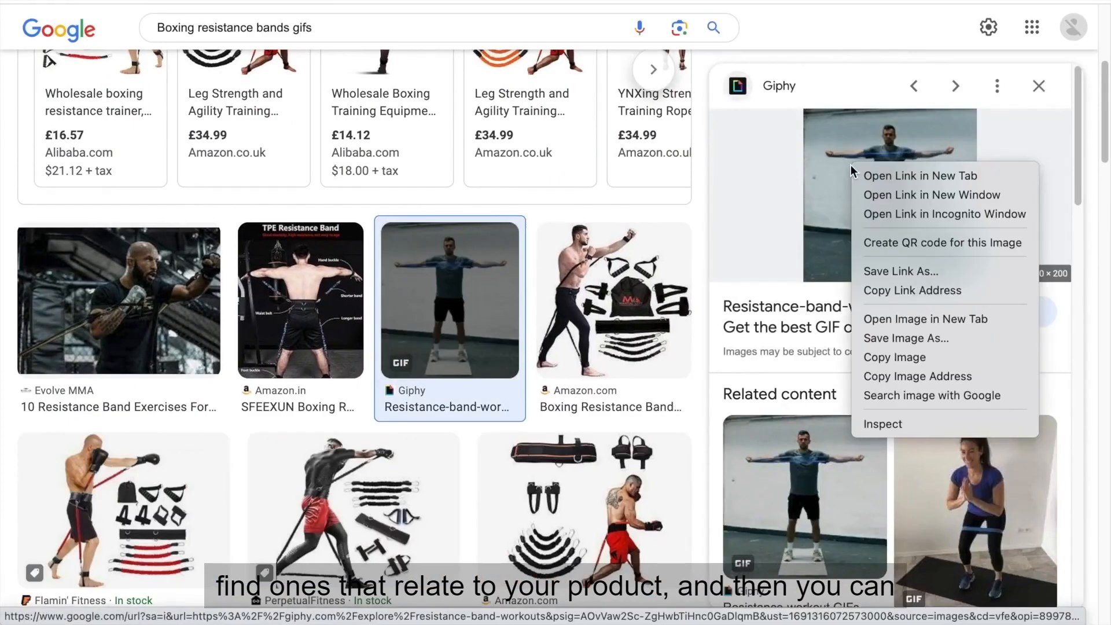
pyautogui.click(906, 338)
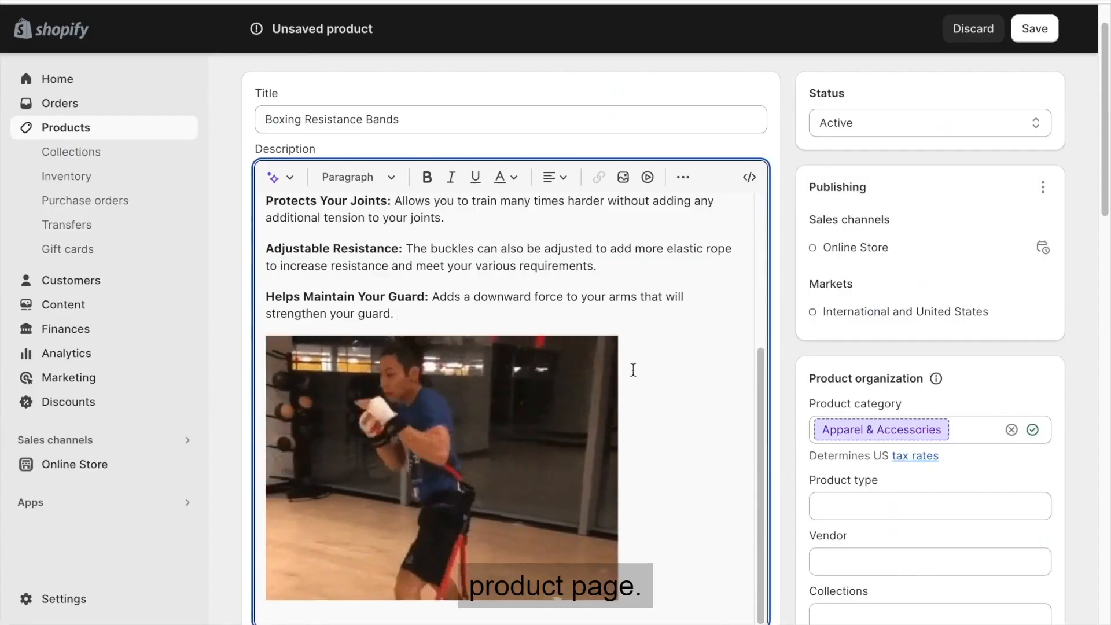
# Back in Shopify, review the GIF in the description and upload the five boxing resistance band photos as product media.
pyautogui.scroll(-1, 633, 370)
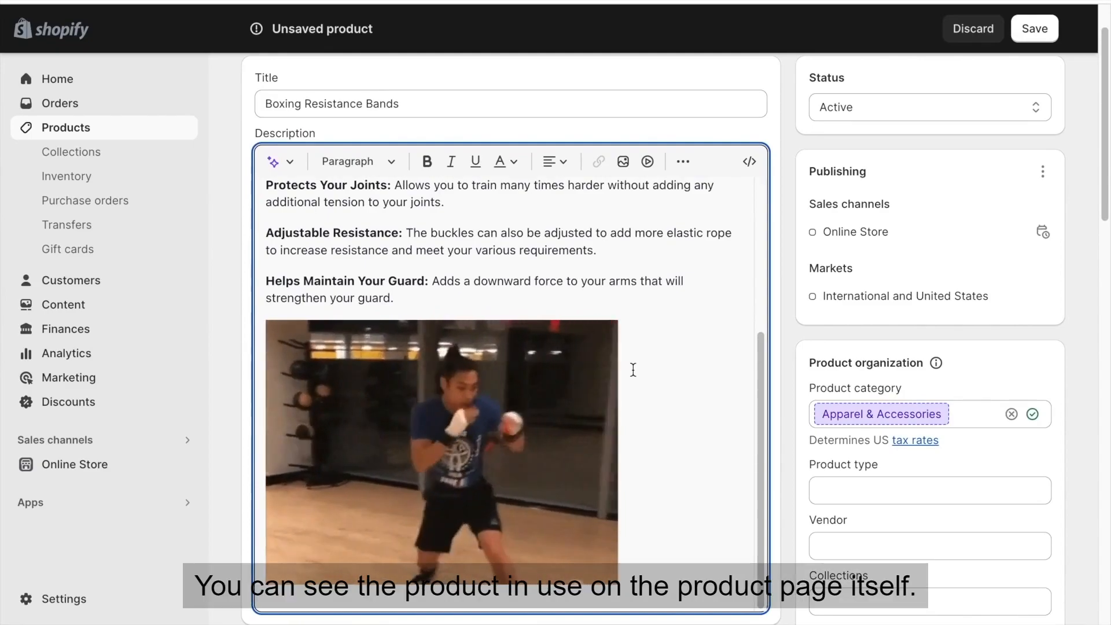
pyautogui.scroll(1, 633, 369)
pyautogui.scroll(1, 633, 369)
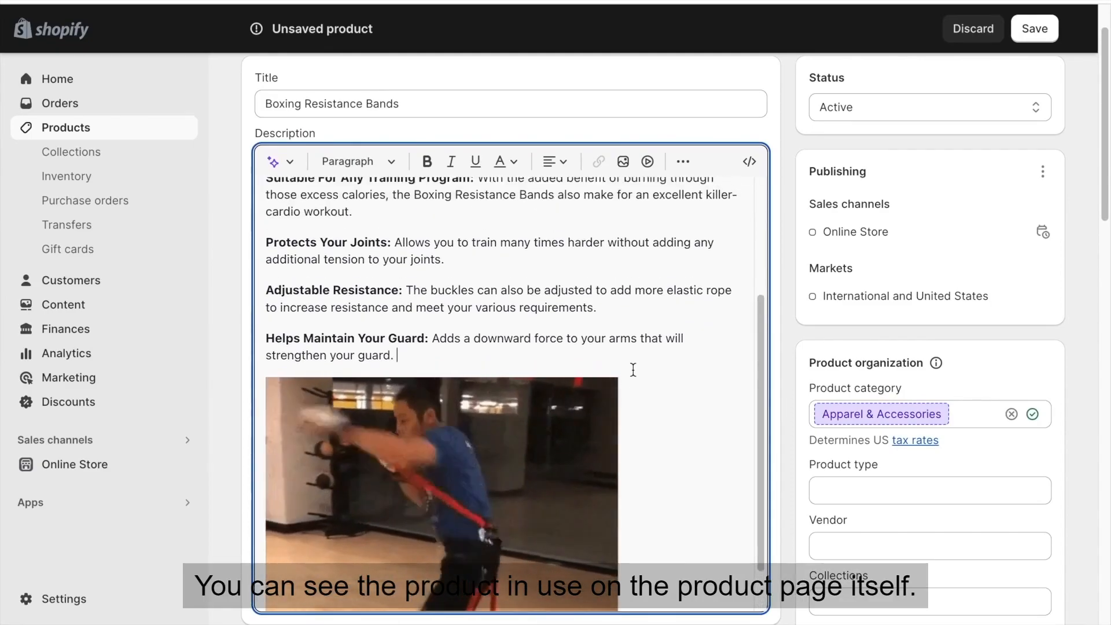
pyautogui.scroll(-10, 791, 273)
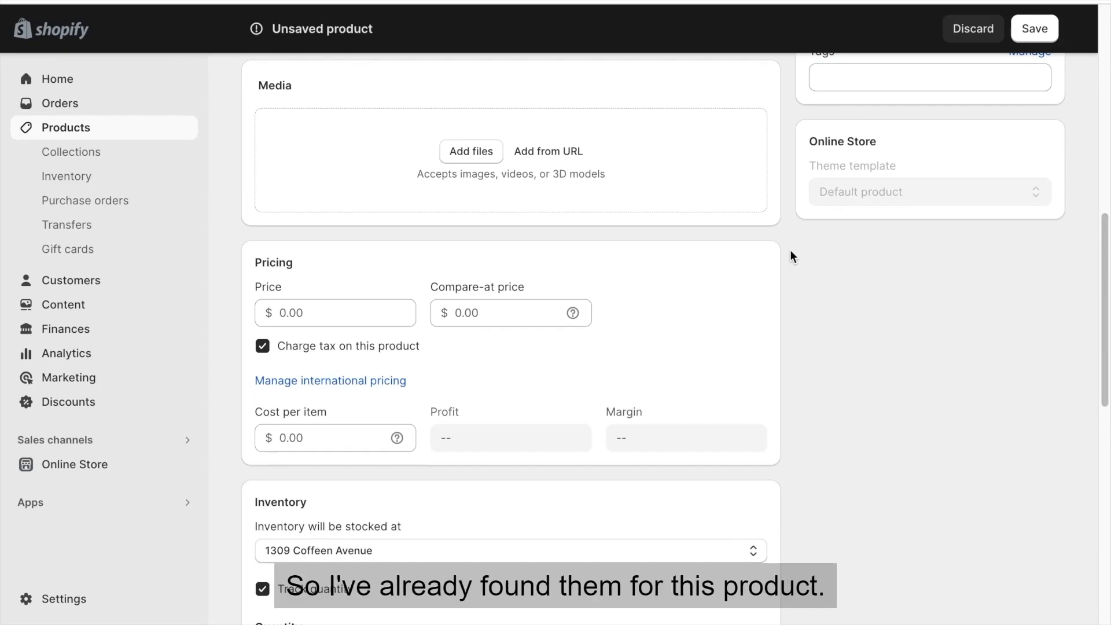
pyautogui.moveTo(790, 252); pyautogui.dragTo(471, 214)
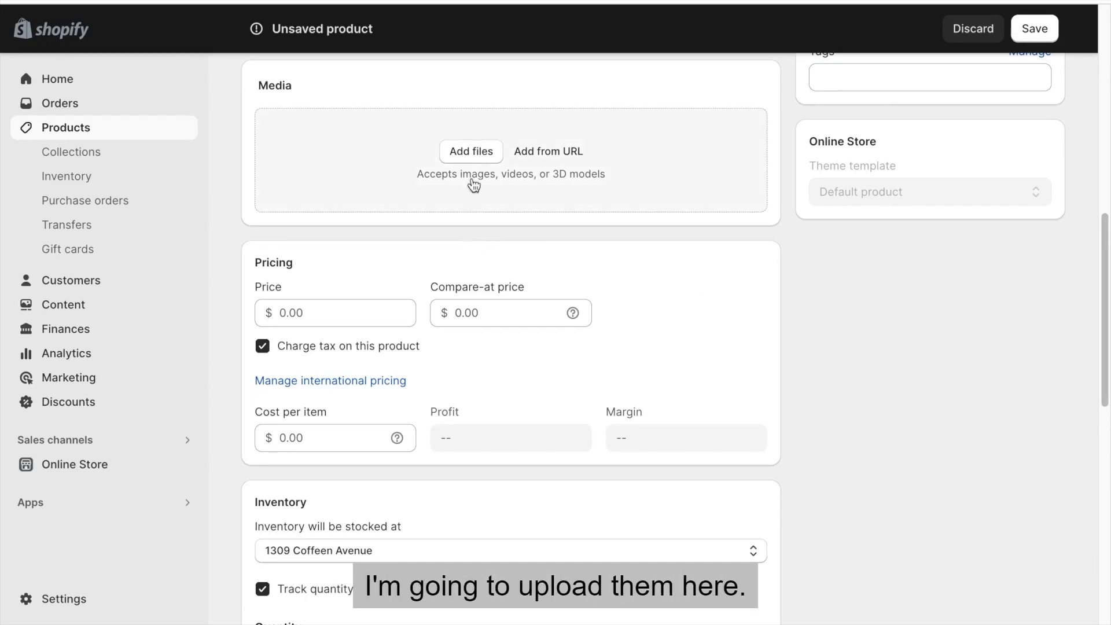
pyautogui.moveTo(471, 214); pyautogui.dragTo(471, 215)
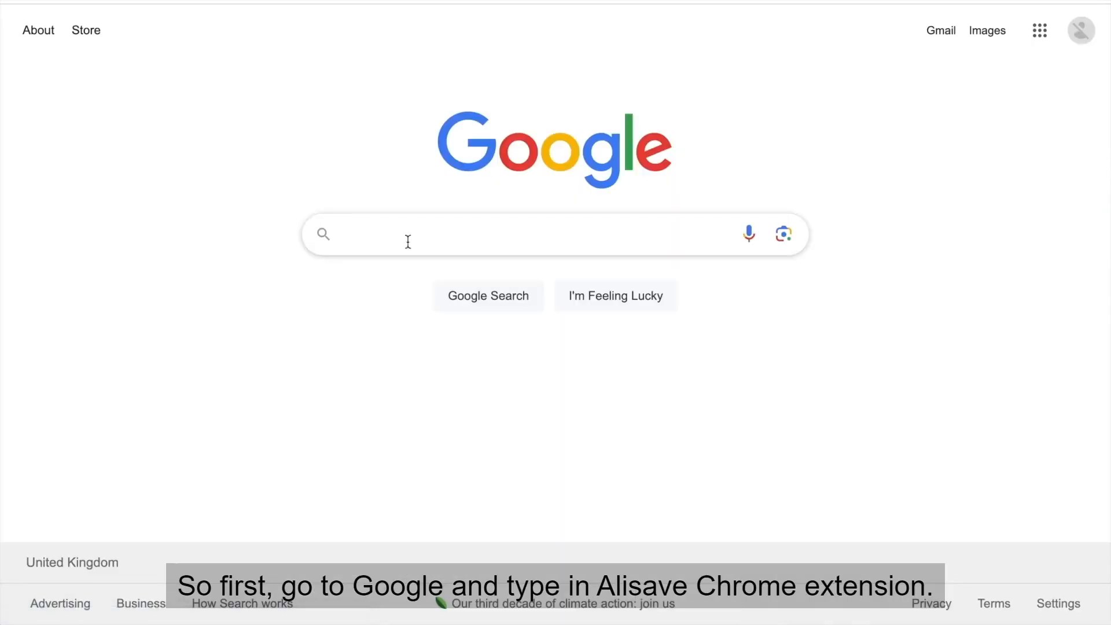
# Switch to Google and search for "alisave chrome extension".
pyautogui.click(408, 241)
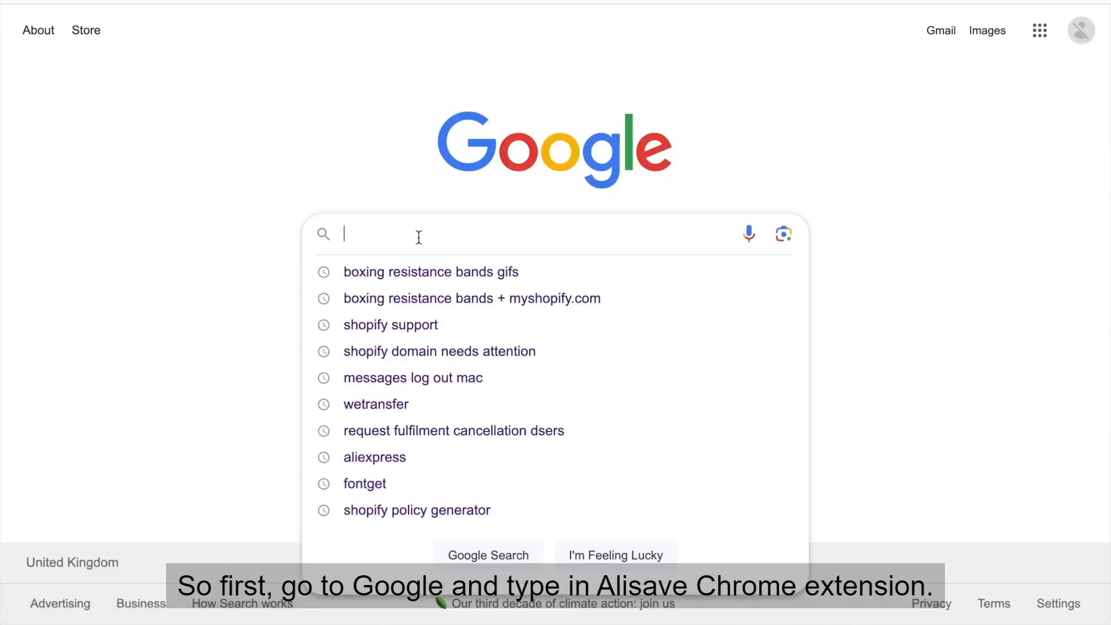
pyautogui.write('Alisave chro')
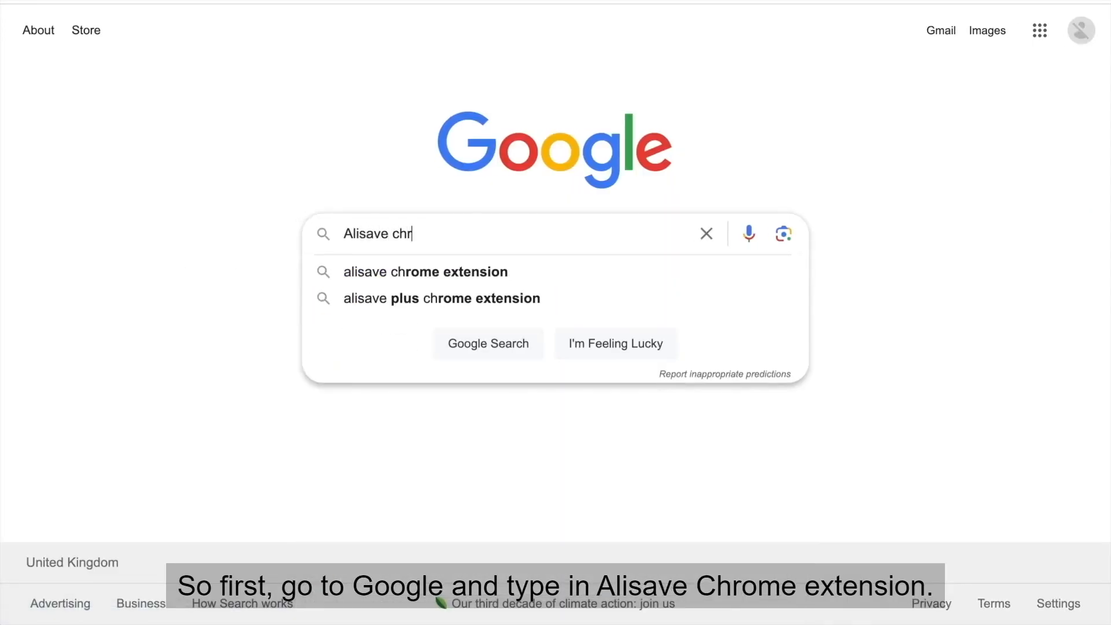
pyautogui.press('Down')
pyautogui.press('Down')
pyautogui.press('Up')
pyautogui.press('Return')
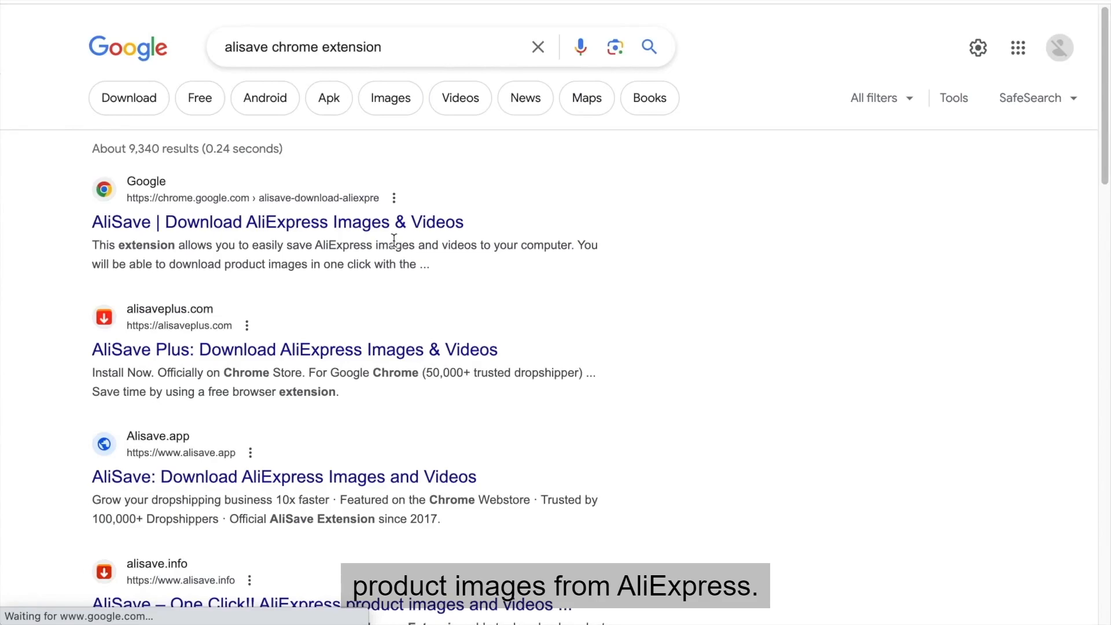
# Open the Chrome Web Store result for AliSave | Download AliExpress Images & Videos and add the extension to Chrome.
pyautogui.click(378, 227)
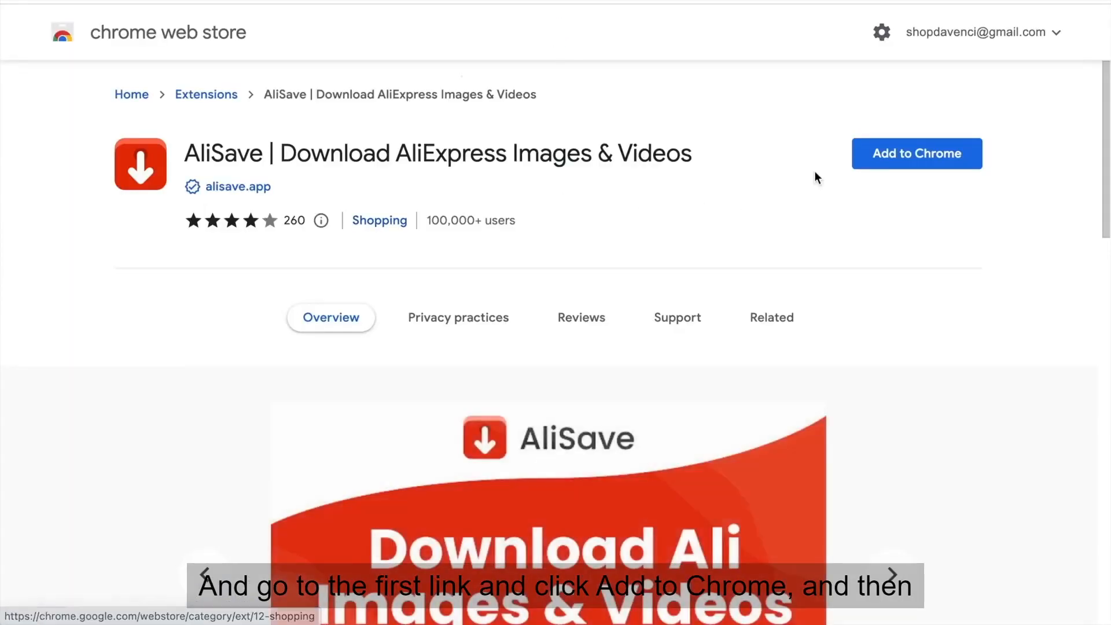
pyautogui.click(917, 154)
pyautogui.click(691, 354)
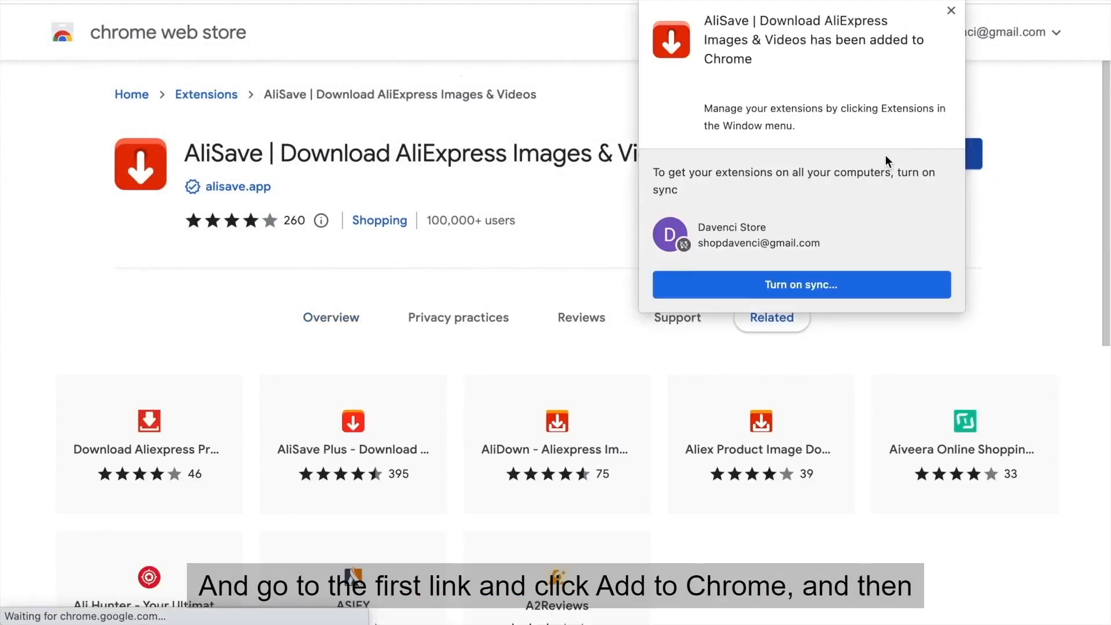
pyautogui.click(978, 1)
pyautogui.click(940, 111)
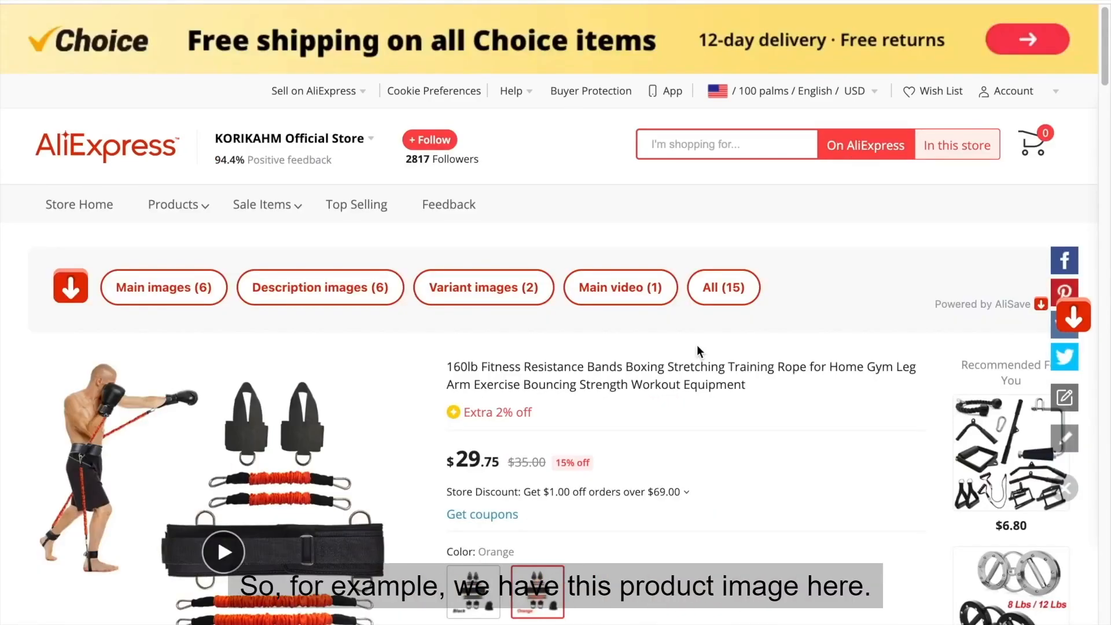
# Download the description images from the 160lb Fitness Resistance Bands listing on AliExpress with AliSave.
pyautogui.scroll(-3, 231, 179)
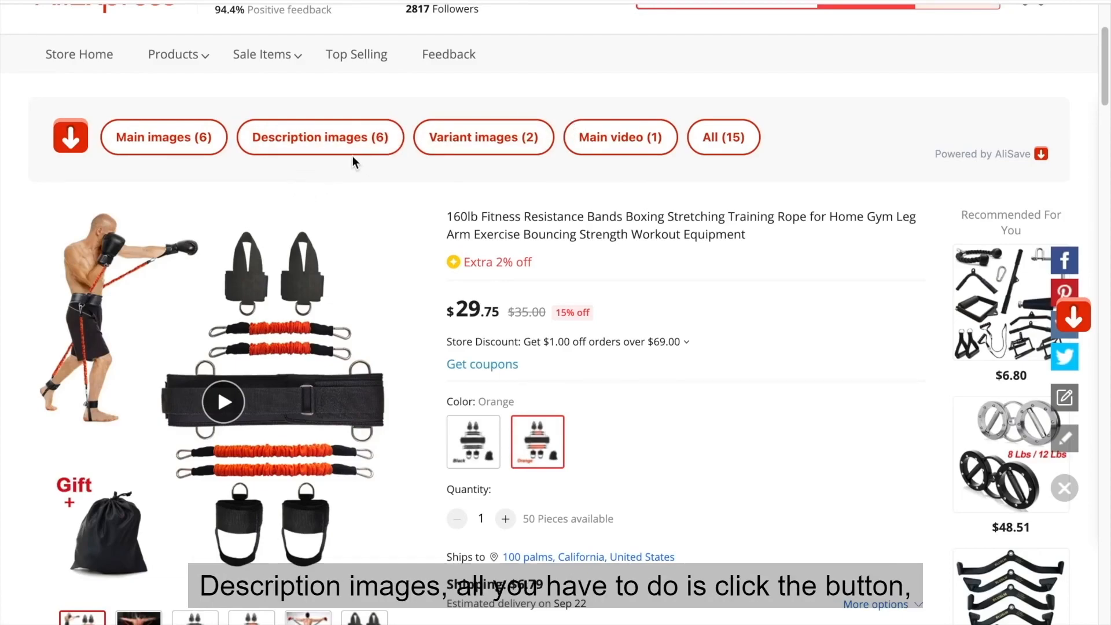
pyautogui.click(327, 142)
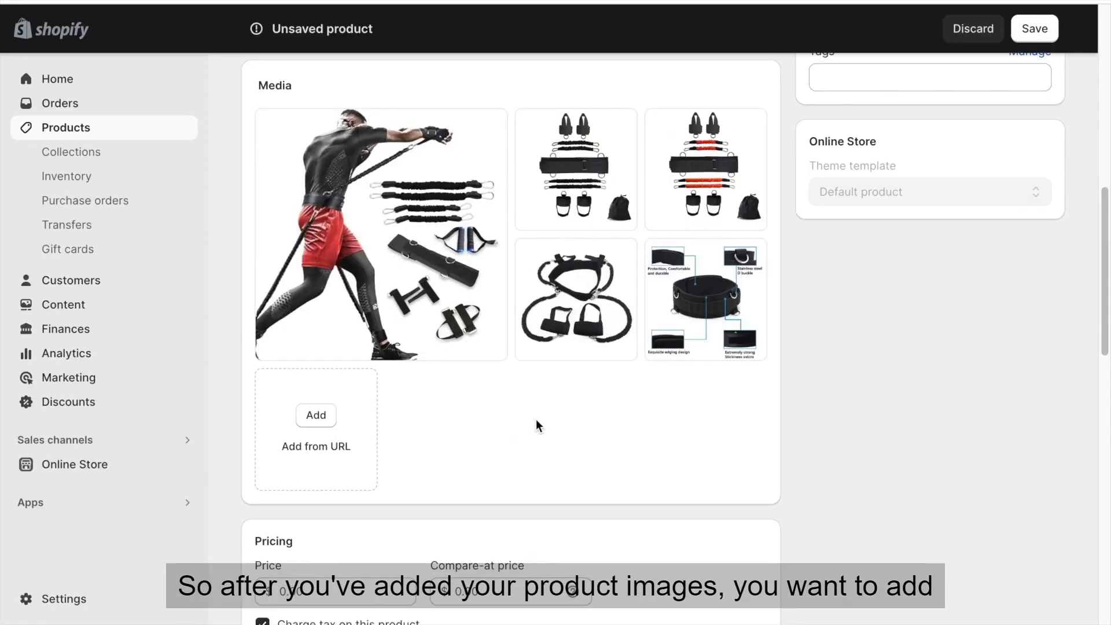
# Return to the Shopify product and set its price to $59.99 and compare-at price to $119.99.
pyautogui.scroll(-7, 536, 422)
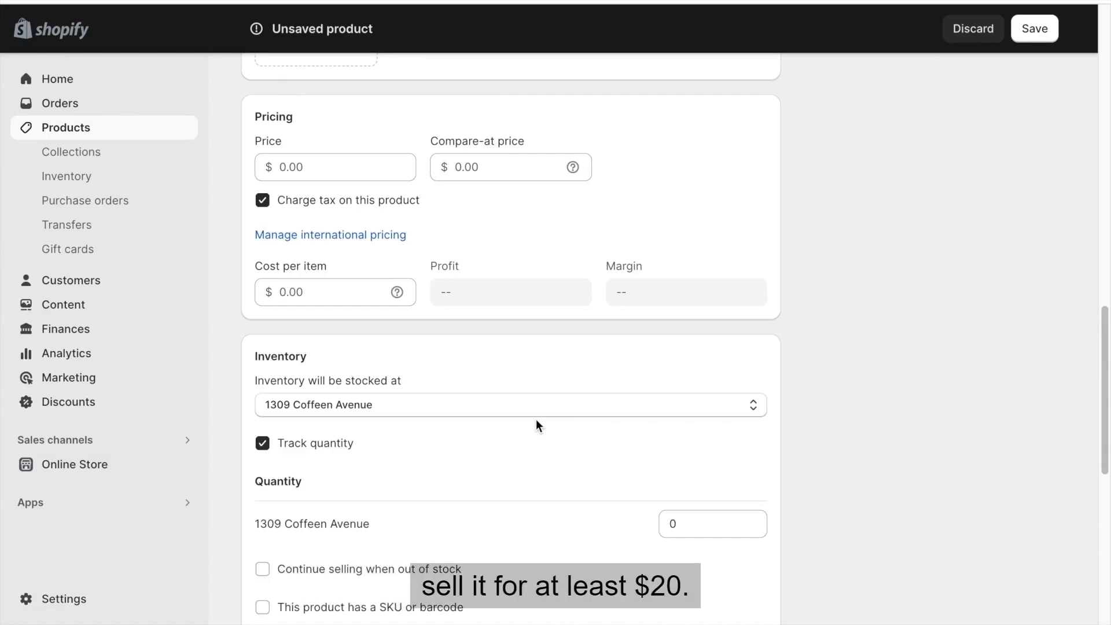
pyautogui.click(326, 162)
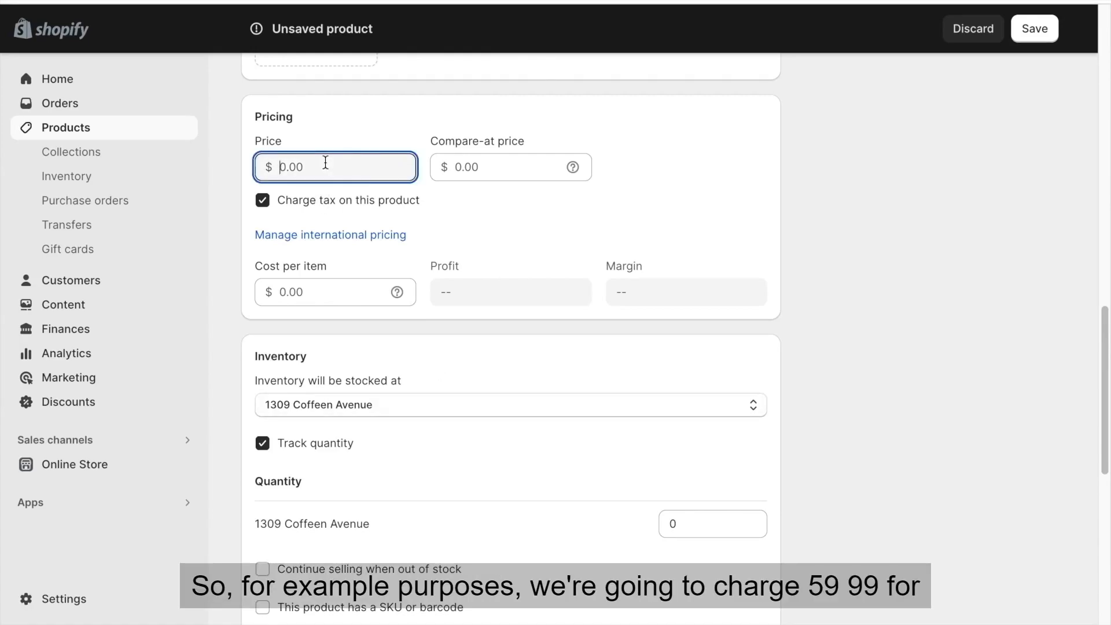
pyautogui.write('59.99')
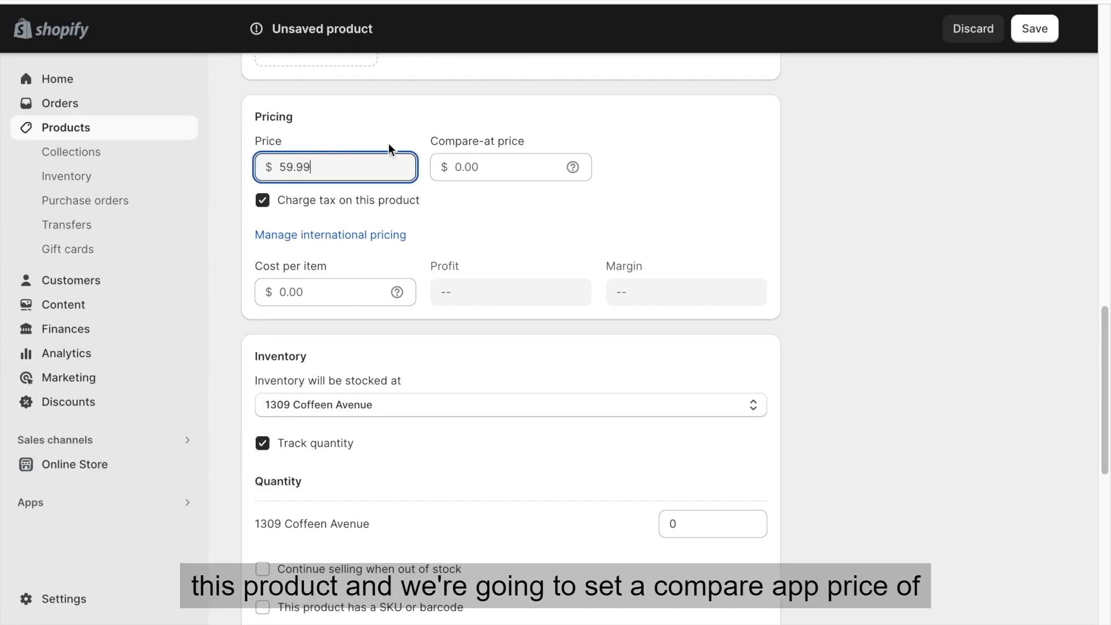
pyautogui.click(493, 161)
pyautogui.write('119.99')
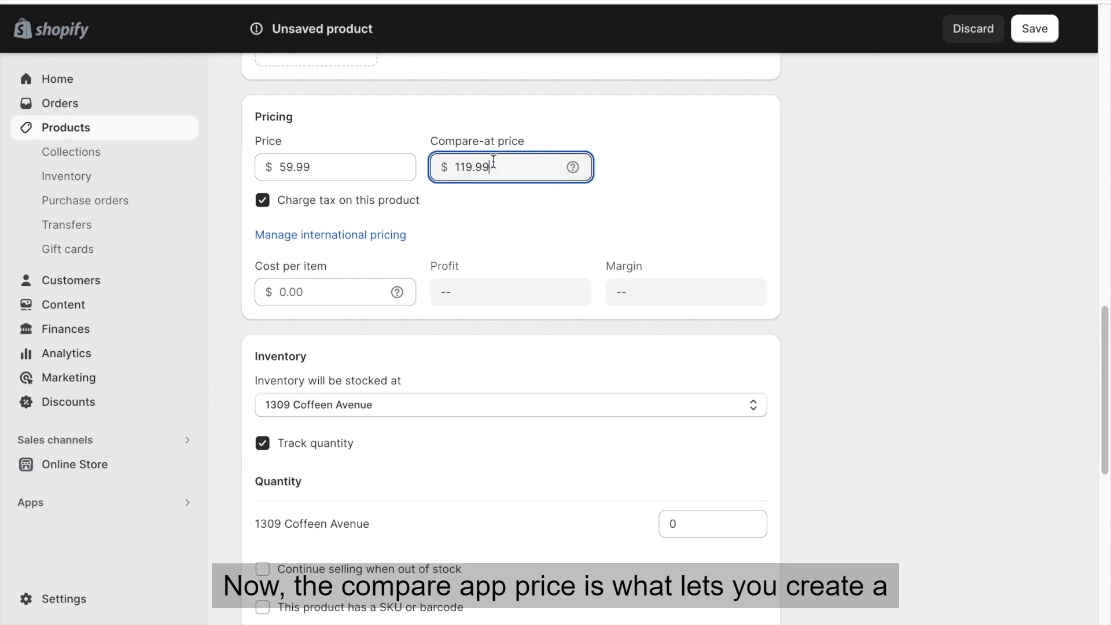
pyautogui.click(503, 118)
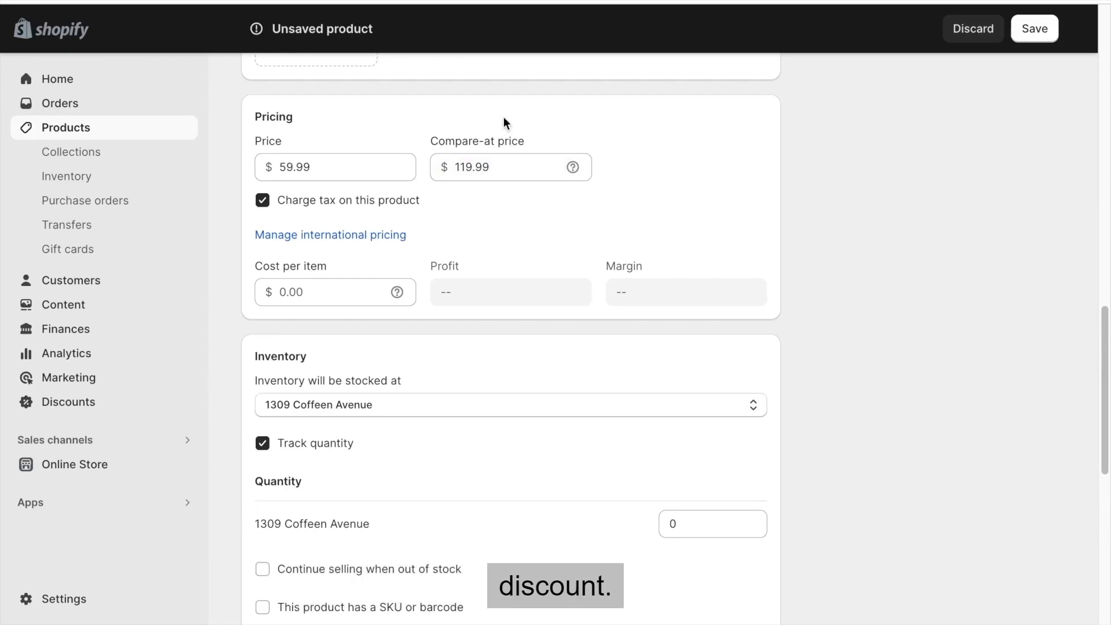
# Turn off charging tax on the product and set its inventory to be stocked at DSers fulfillment service.
pyautogui.moveTo(573, 168)
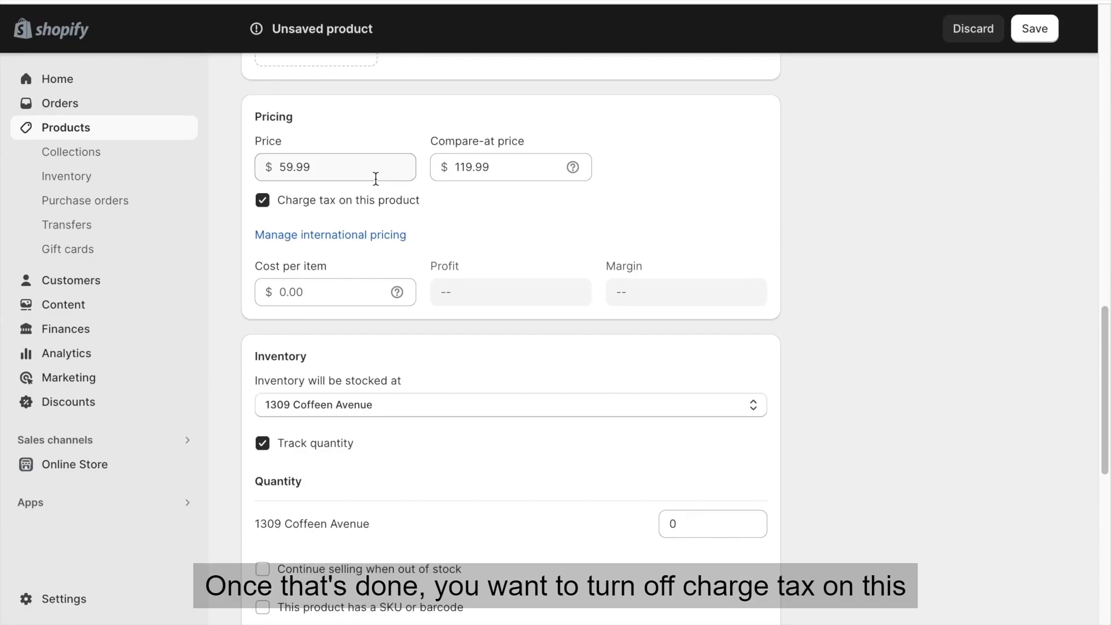
pyautogui.click(263, 200)
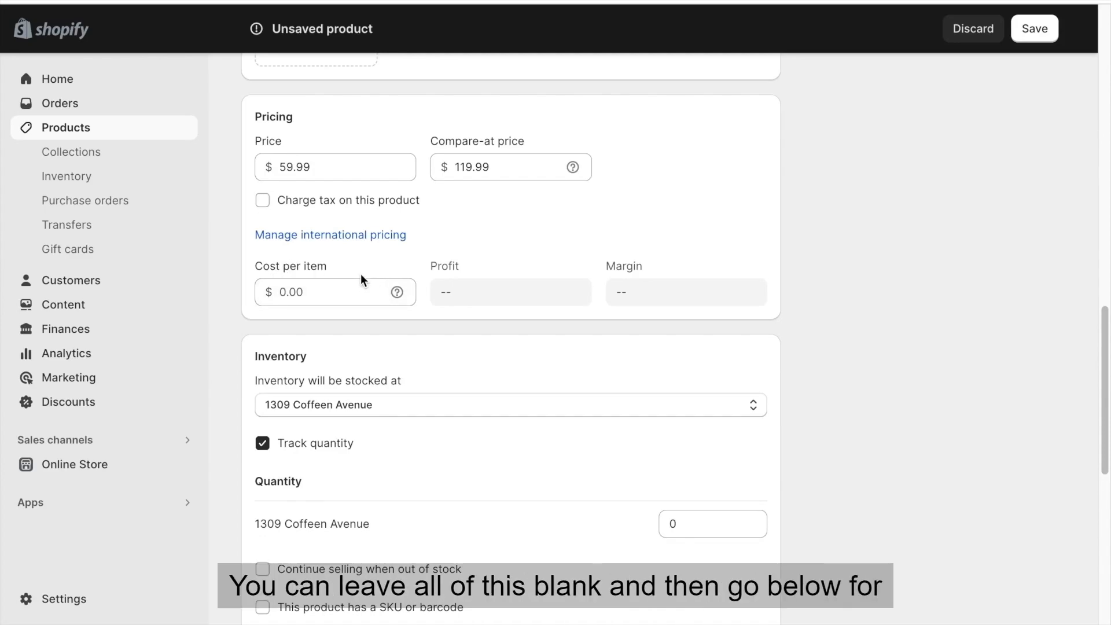
pyautogui.scroll(-5, 704, 258)
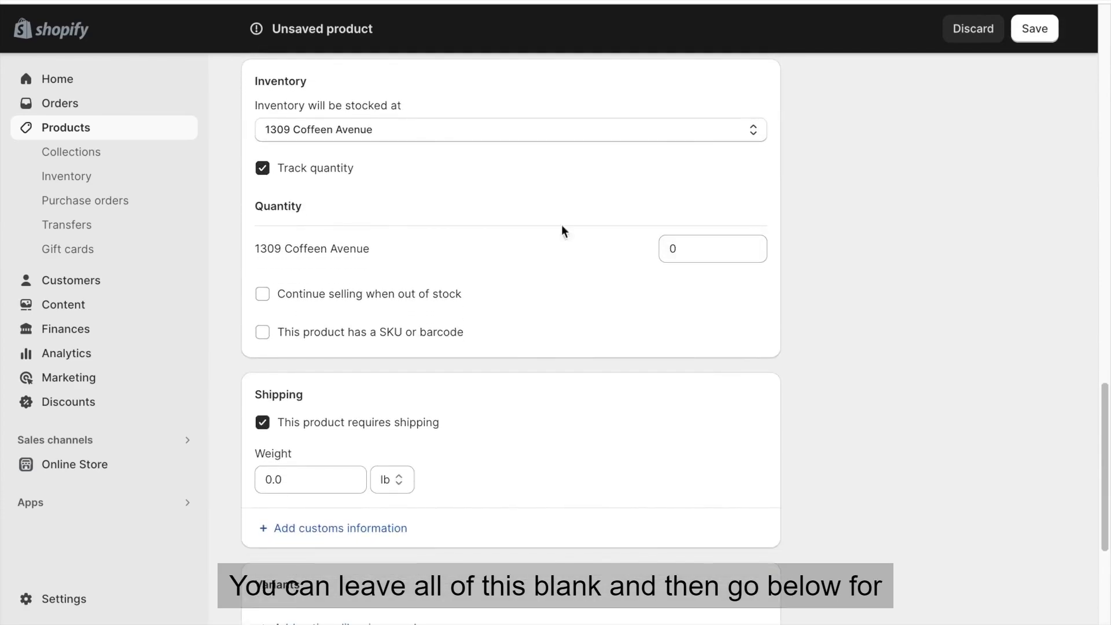
pyautogui.click(370, 139)
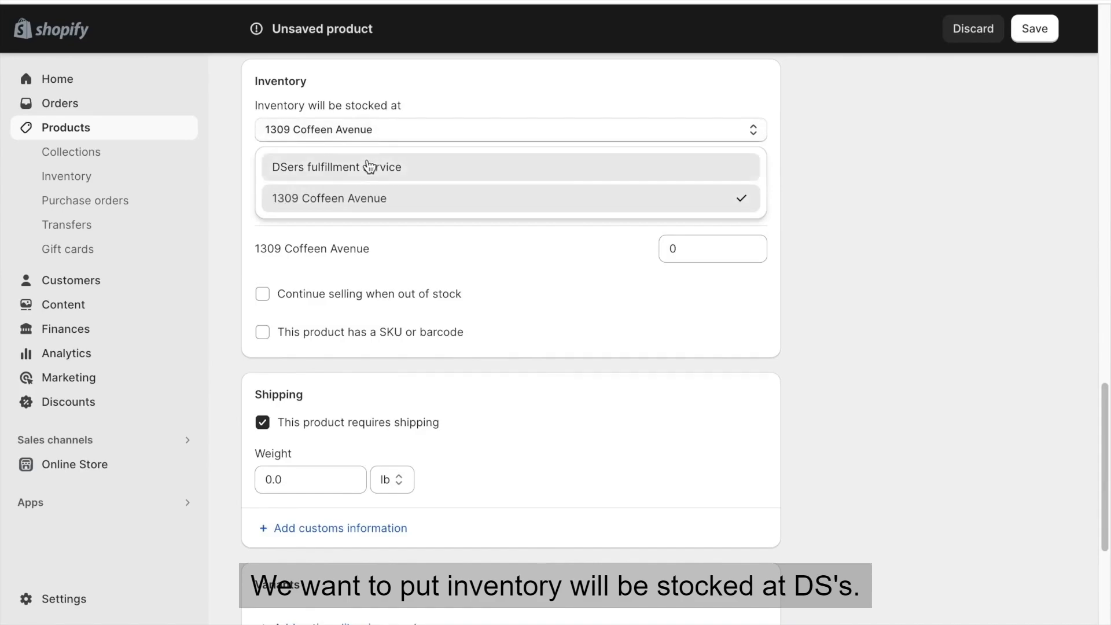
pyautogui.click(368, 167)
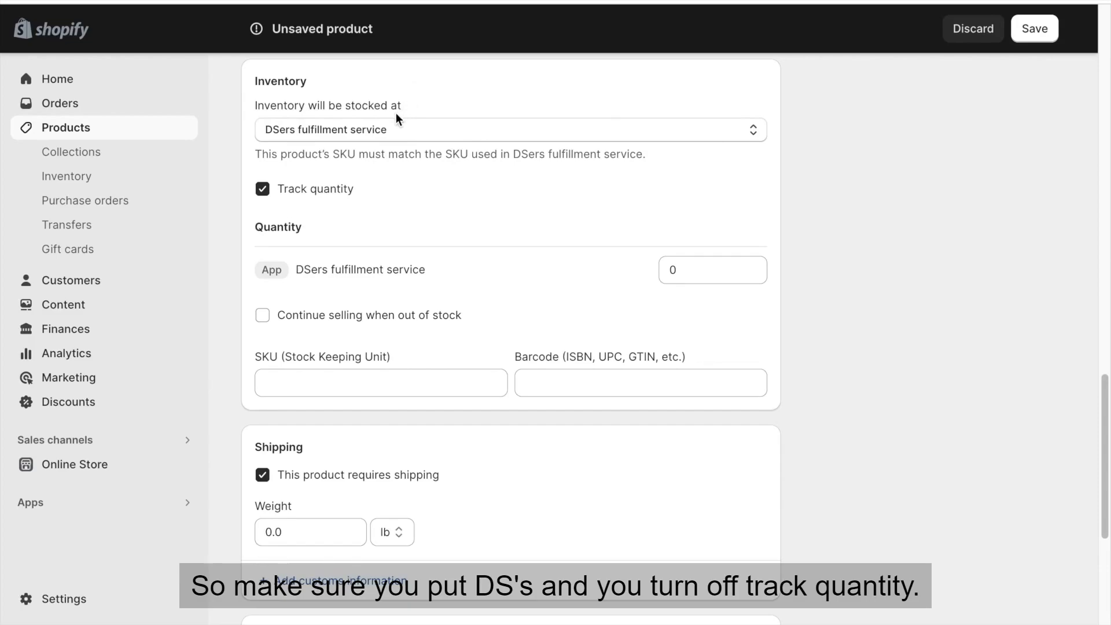
# Turn off quantity tracking for the product and set its SKU to b100.
pyautogui.click(263, 189)
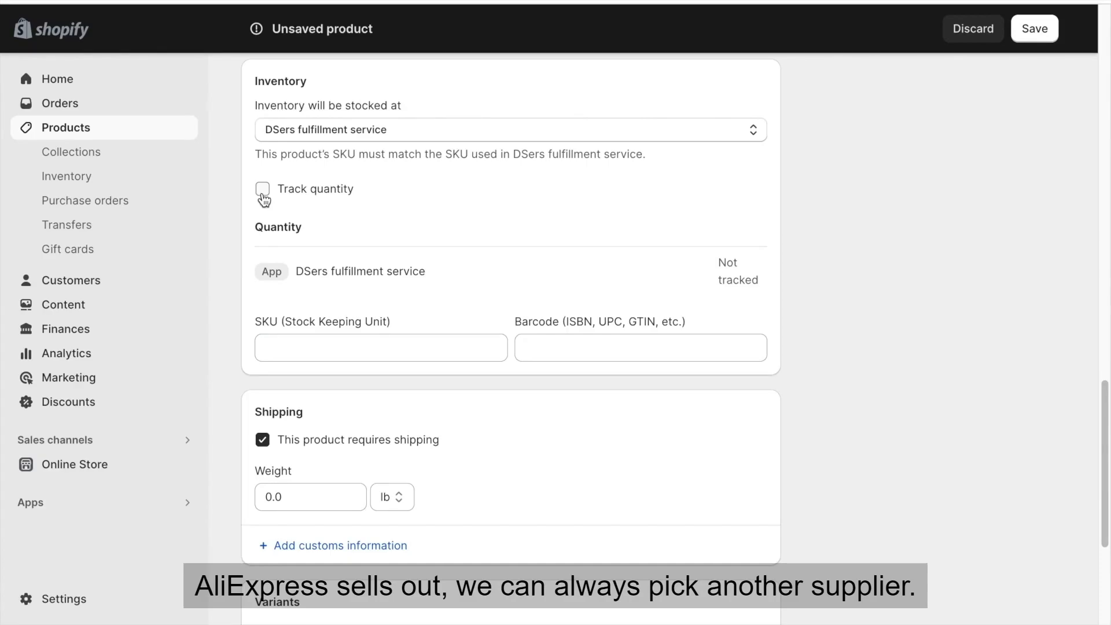
pyautogui.click(327, 341)
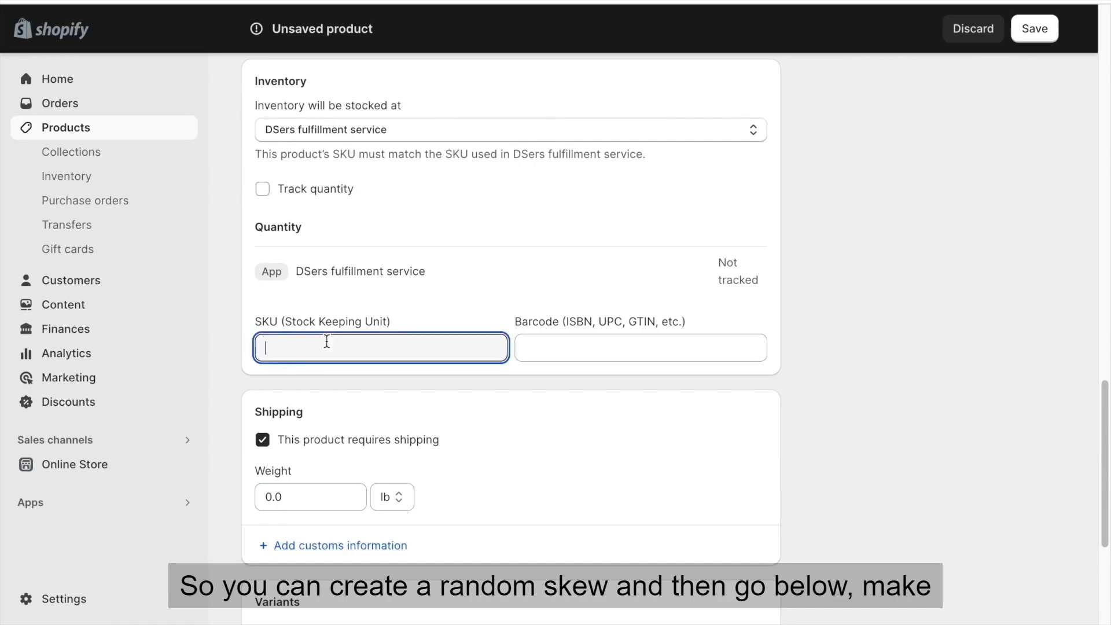
pyautogui.write('b100')
# Add a Color variant option to the product with the values Black and Orange.
pyautogui.scroll(-3, 239, 335)
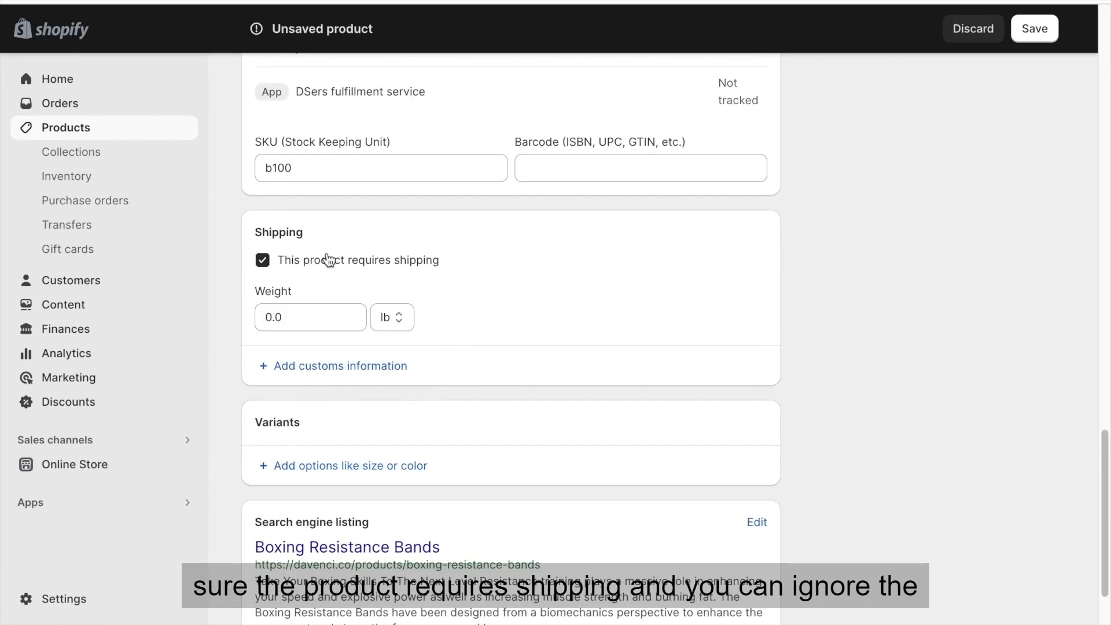
pyautogui.scroll(-1, 296, 316)
pyautogui.scroll(-2, 295, 315)
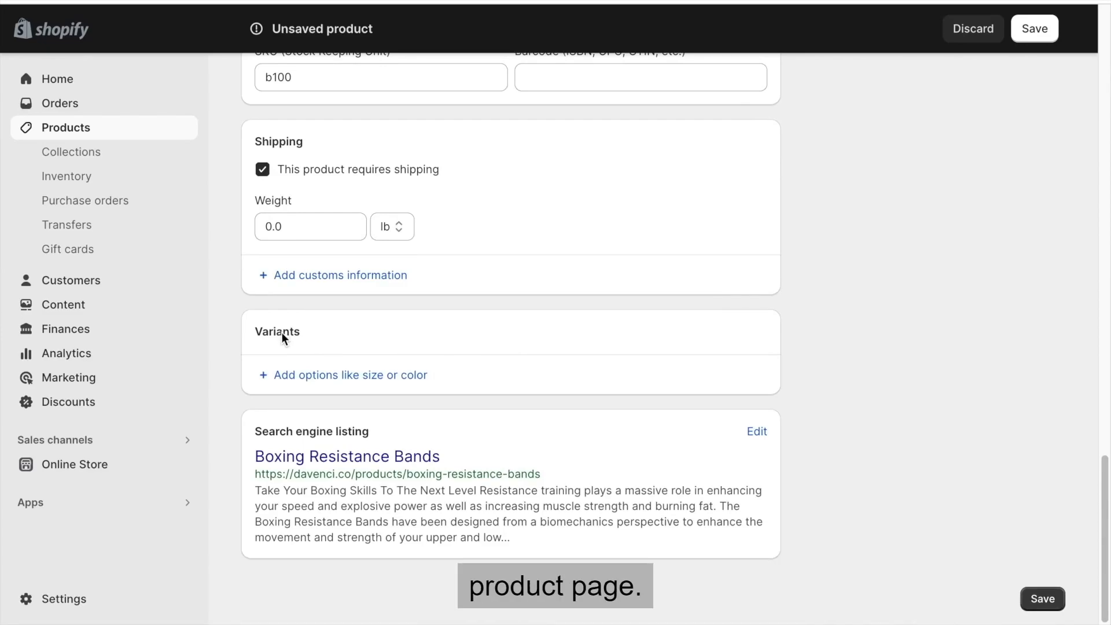
pyautogui.click(341, 376)
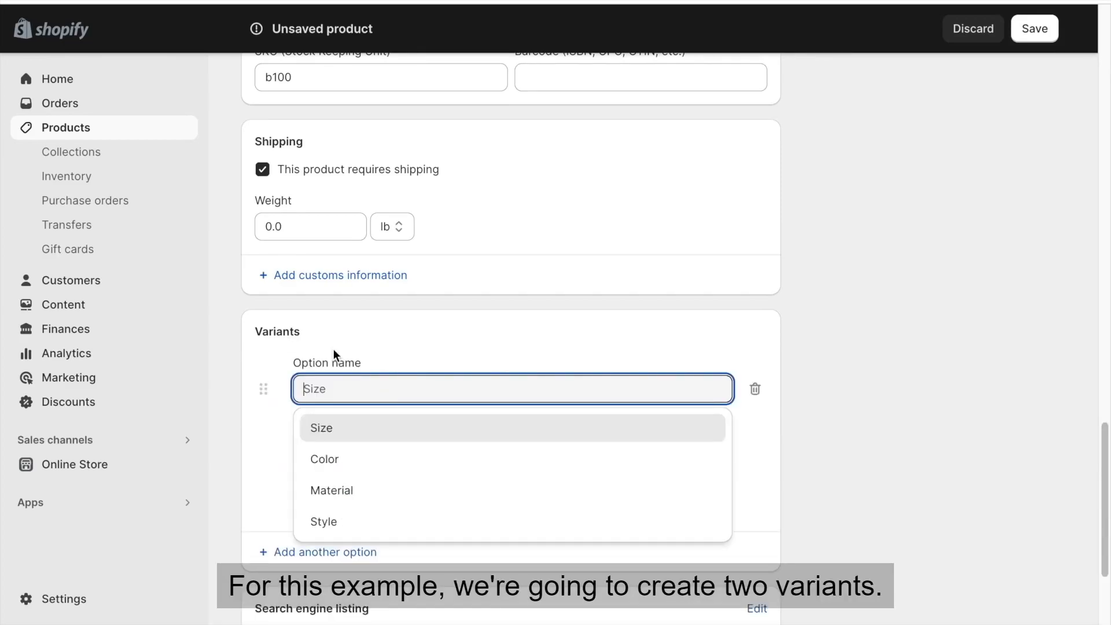
pyautogui.click(327, 459)
pyautogui.press('Tab')
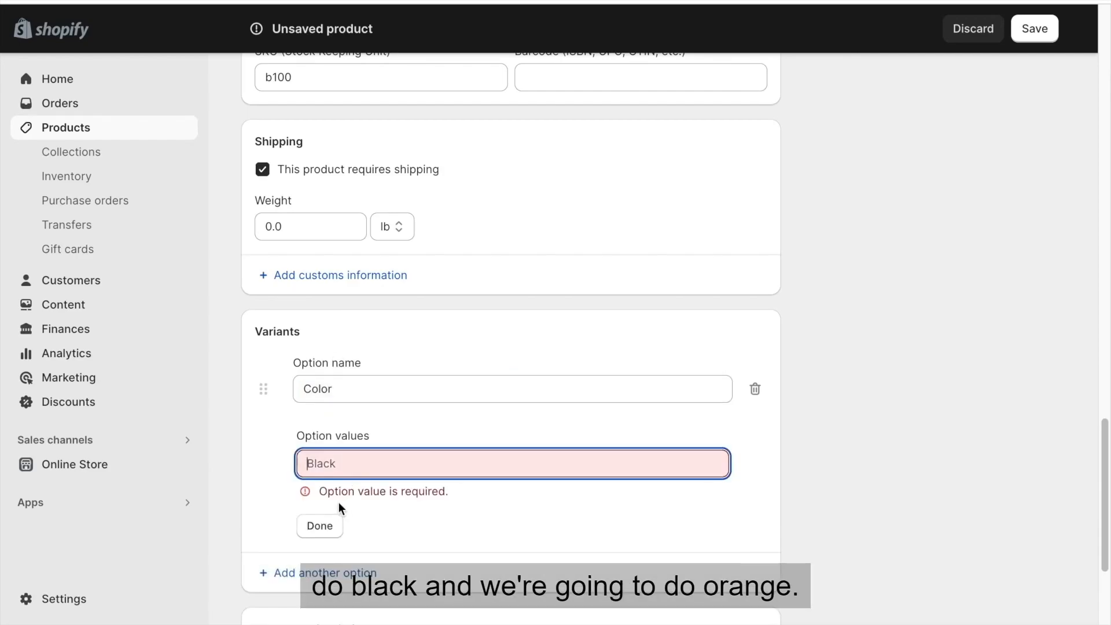
pyautogui.write('Black')
pyautogui.click(346, 494)
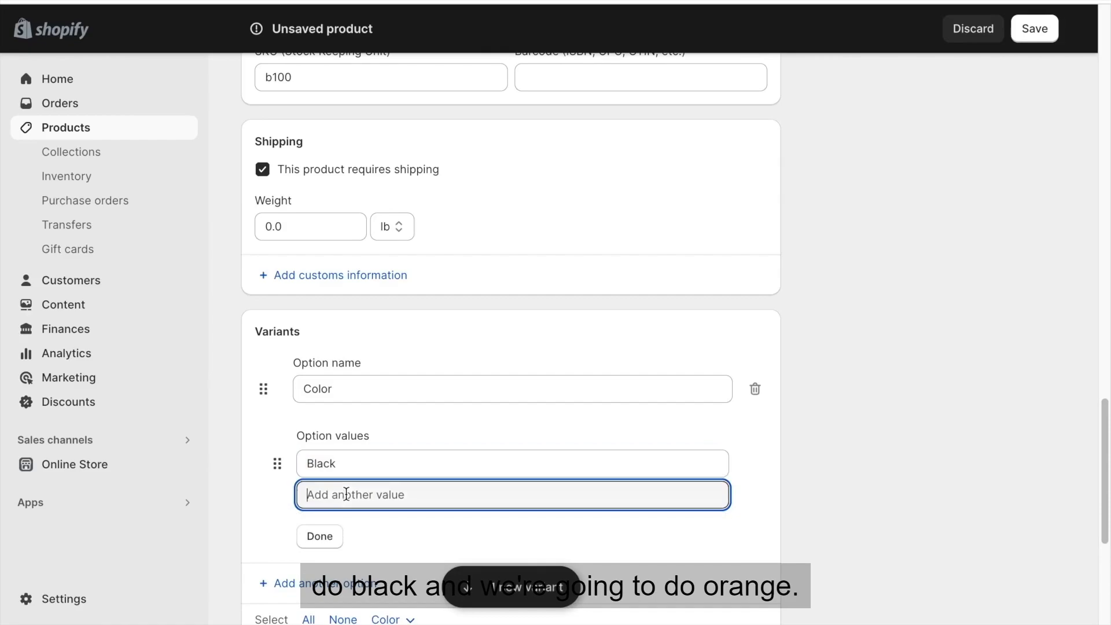
pyautogui.write('Orange')
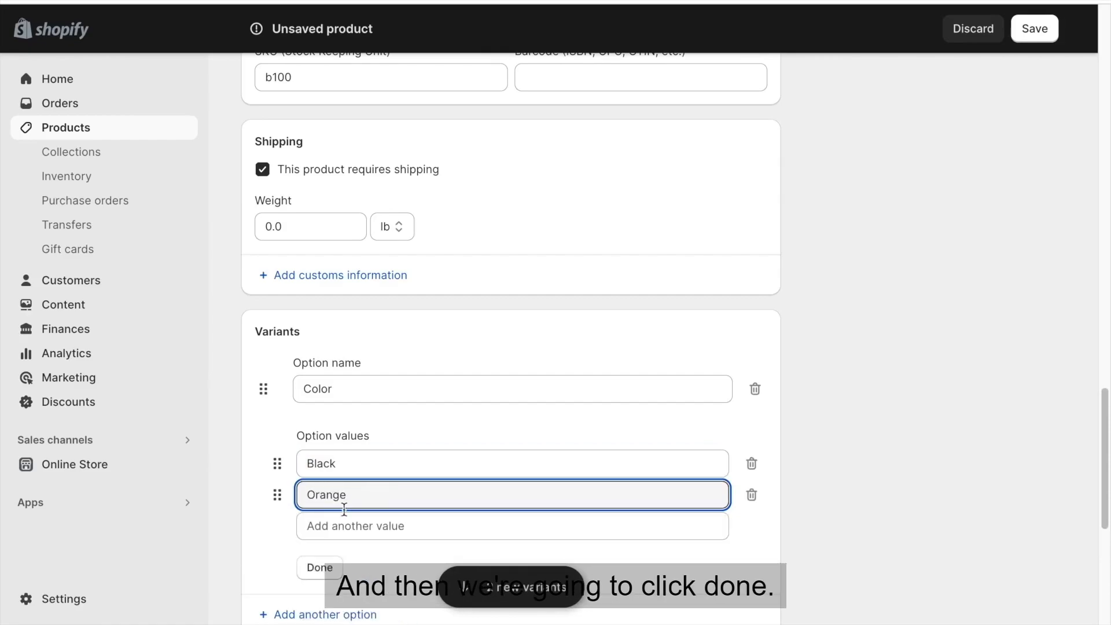
pyautogui.click(320, 567)
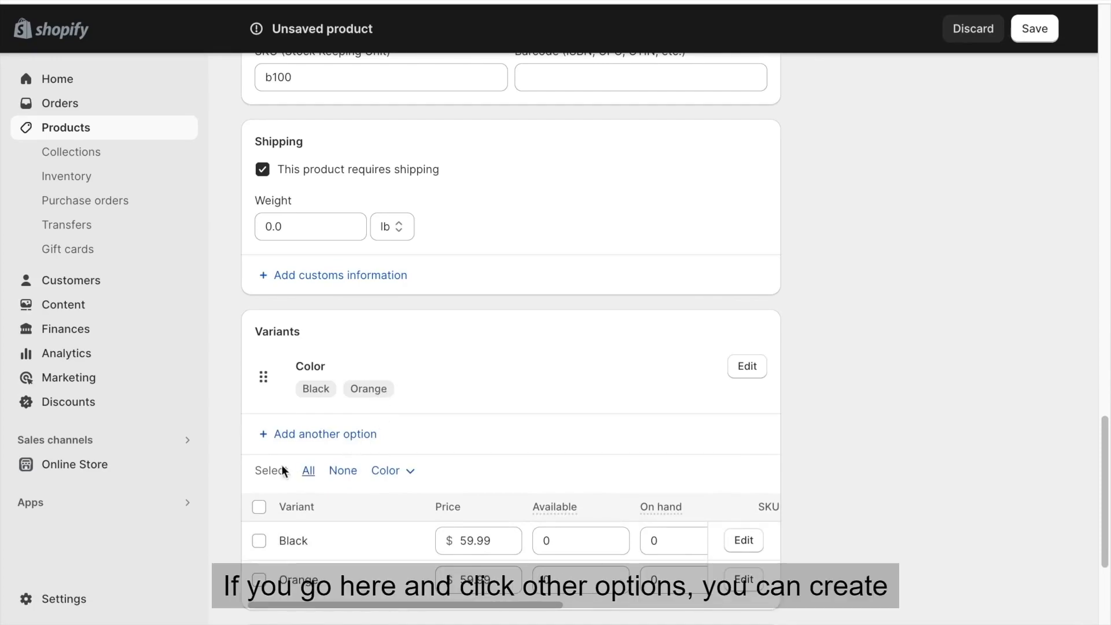
pyautogui.click(295, 445)
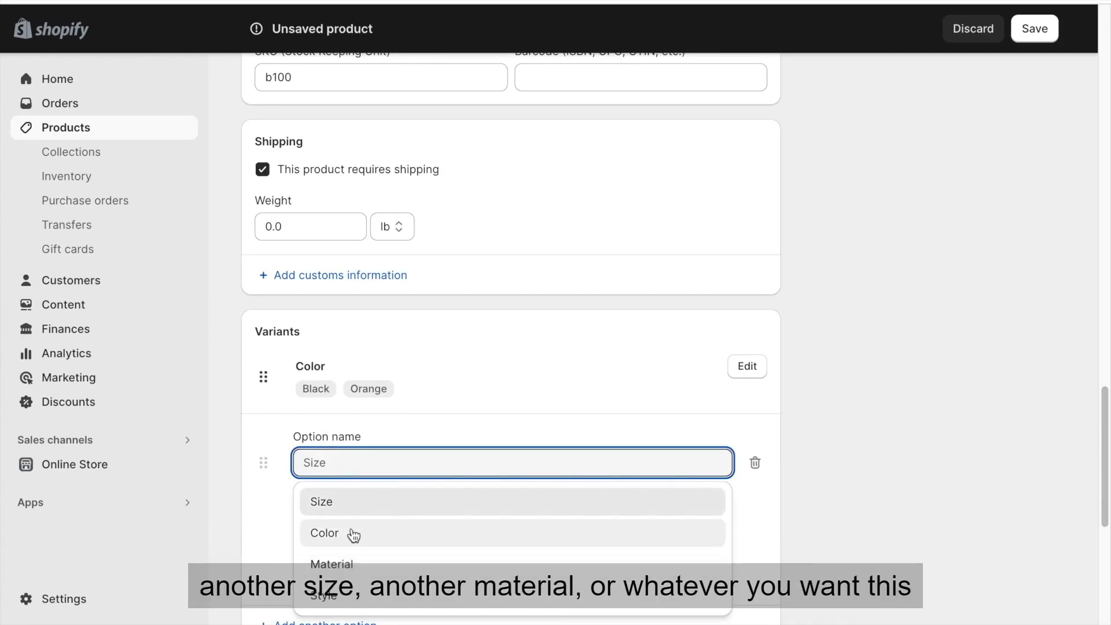
pyautogui.write('Example')
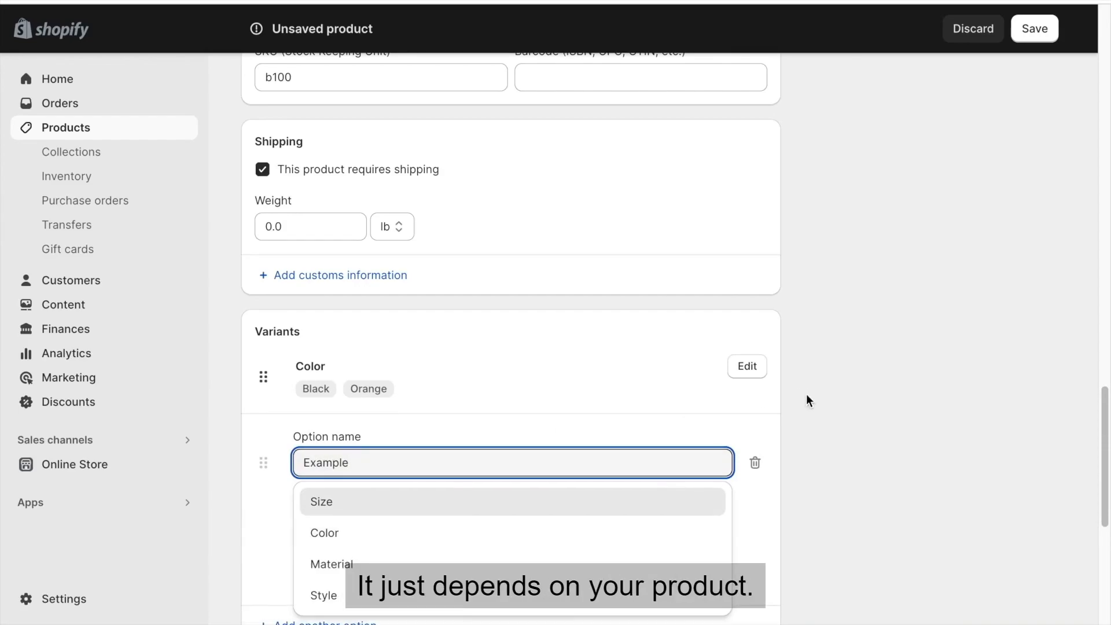
pyautogui.click(816, 388)
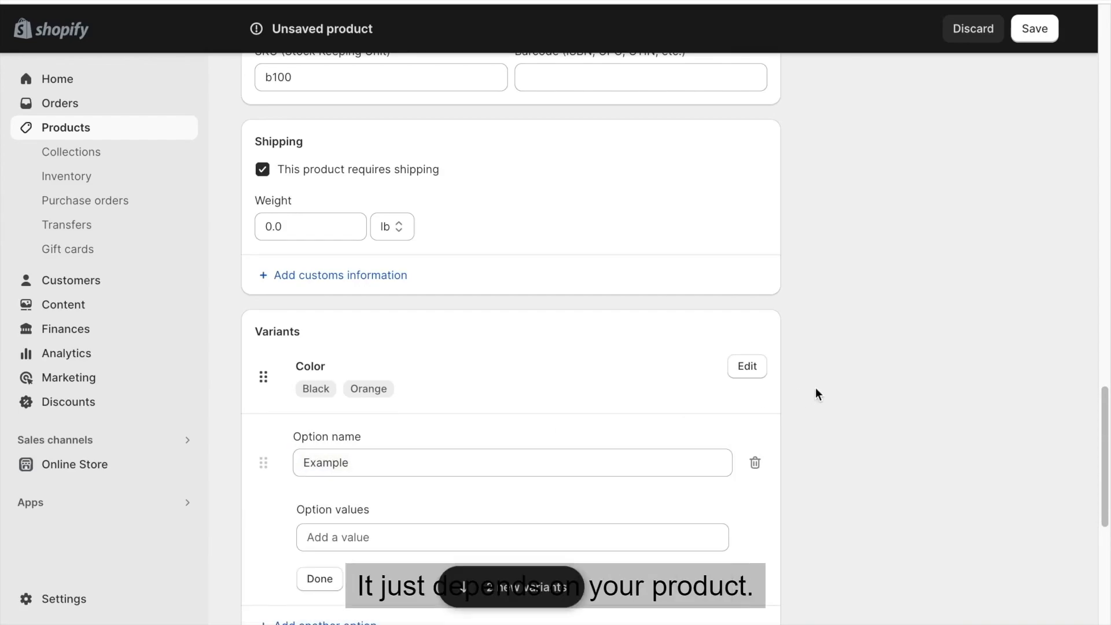
pyautogui.click(755, 466)
# Shorten the search engine listing's meta description by deleting everything after "burning fat.".
pyautogui.scroll(-1, 780, 414)
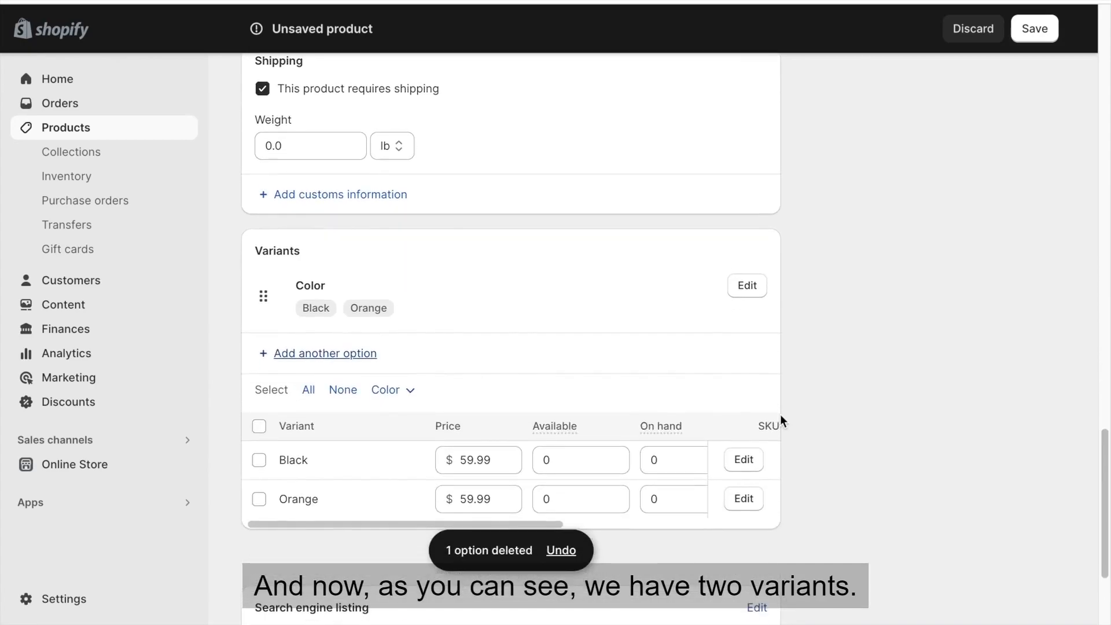
pyautogui.scroll(-1, 781, 418)
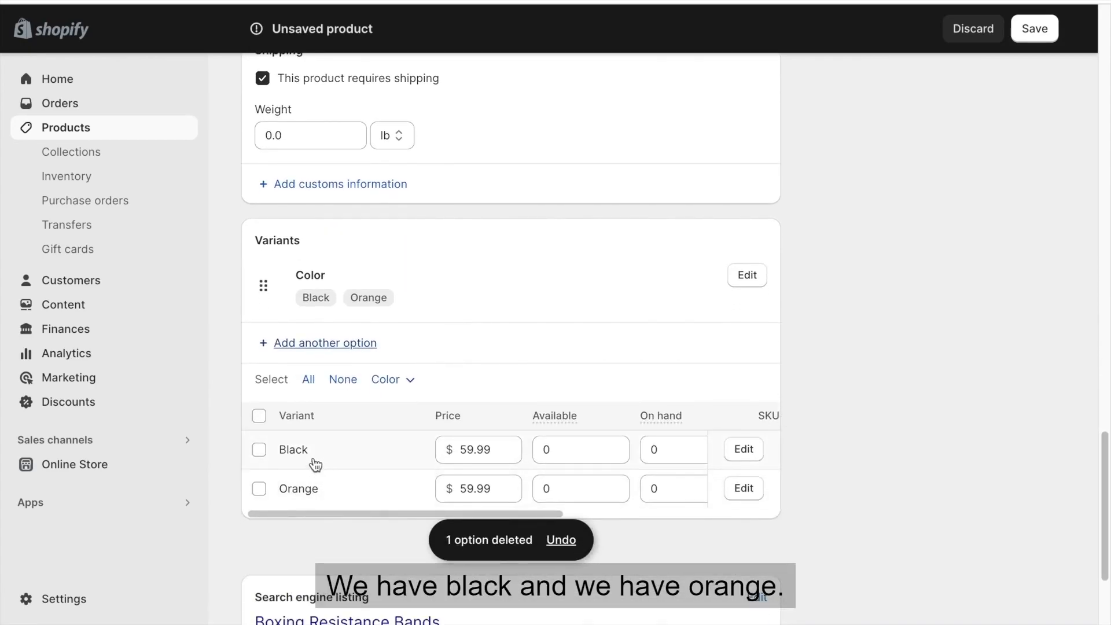
pyautogui.scroll(-2, 427, 451)
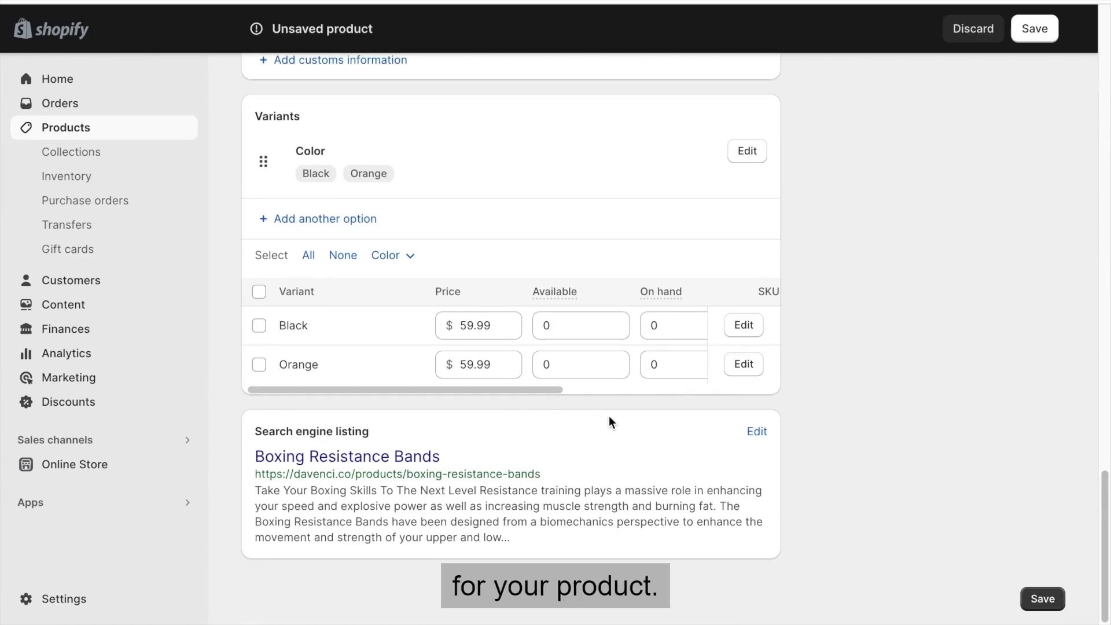
pyautogui.click(752, 431)
pyautogui.scroll(-4, 552, 417)
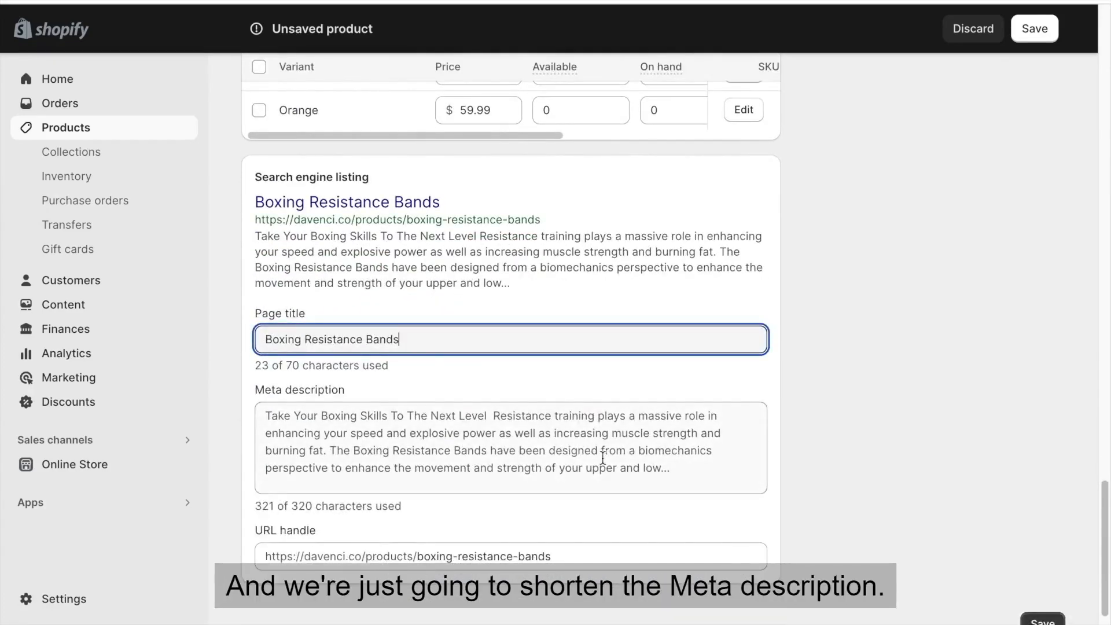
pyautogui.moveTo(332, 450); pyautogui.dragTo(611, 623)
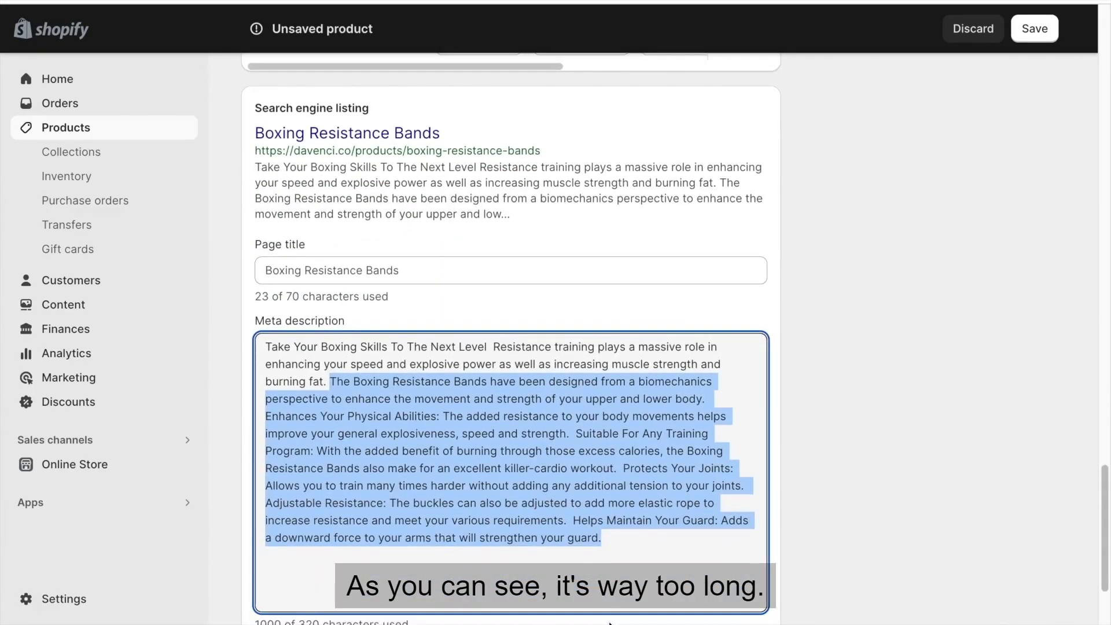
pyautogui.press('BackSpace')
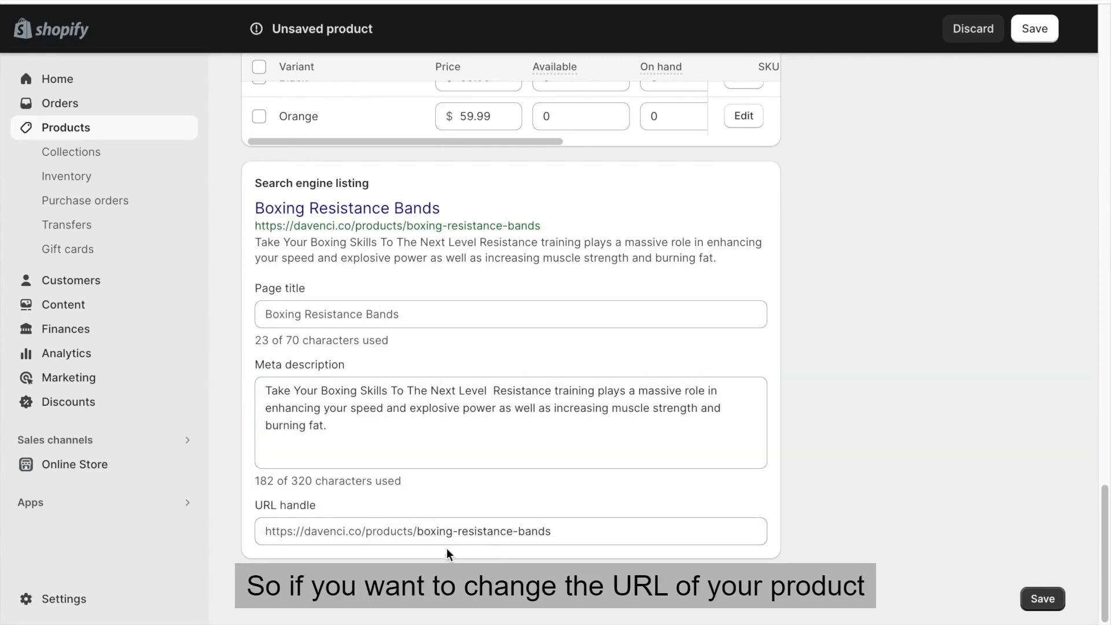
pyautogui.click(473, 530)
pyautogui.moveTo(472, 530); pyautogui.dragTo(618, 530)
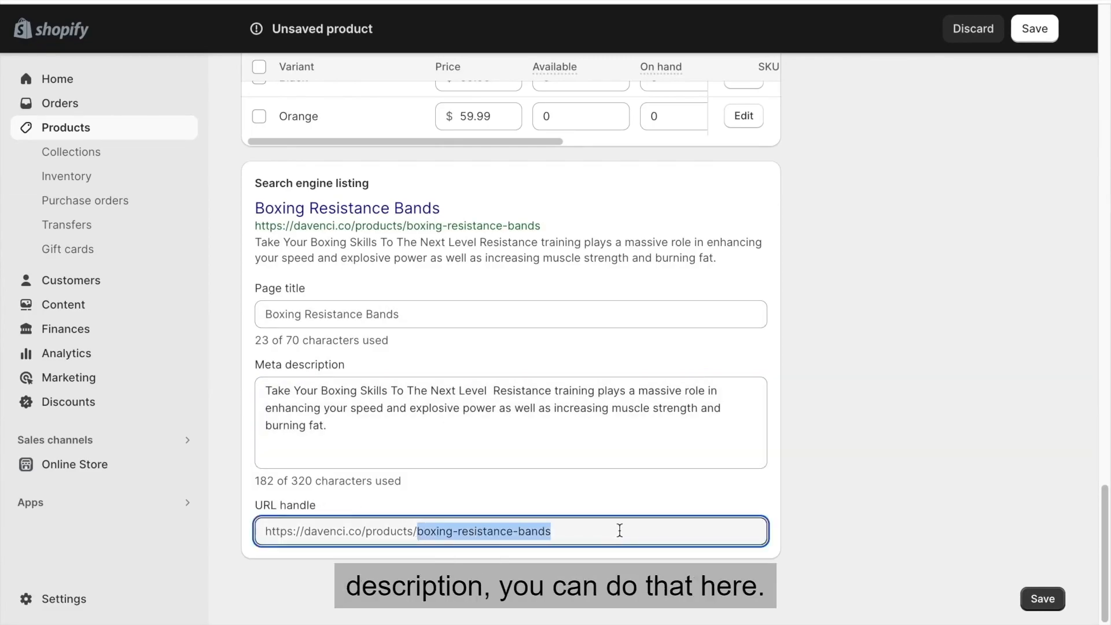
pyautogui.click(619, 531)
pyautogui.click(822, 485)
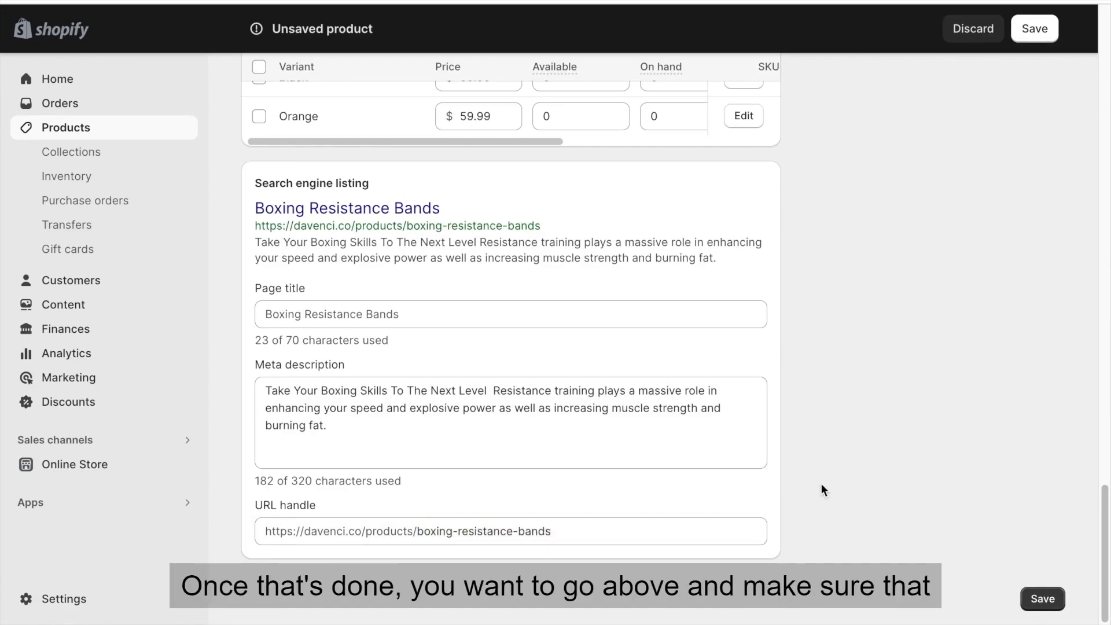
# Make sure the product status is set to Active.
pyautogui.scroll(15, 821, 483)
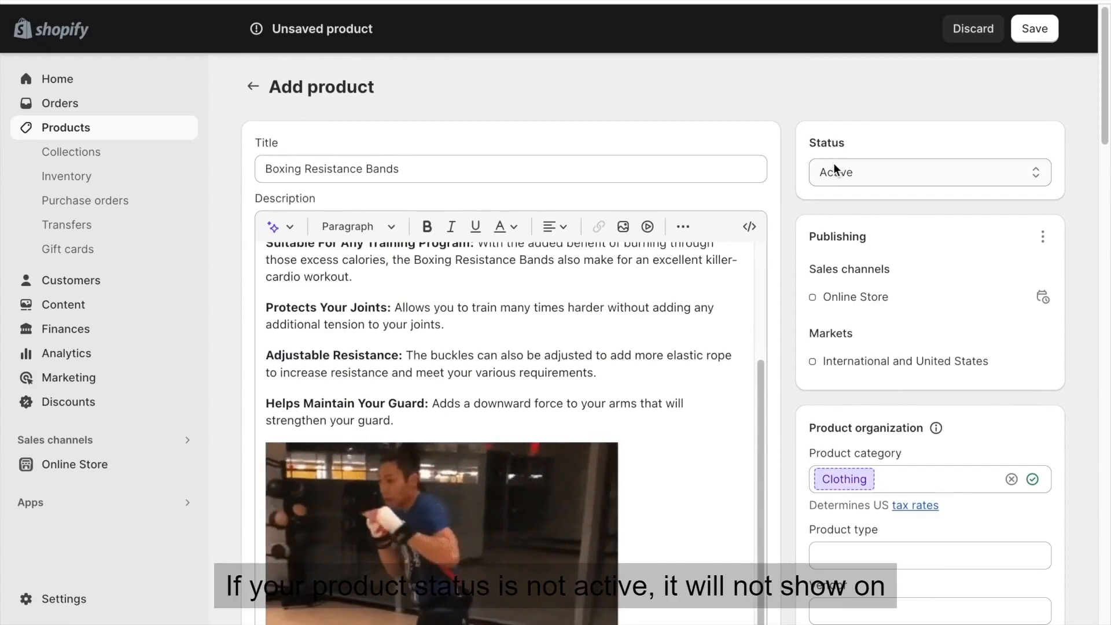
pyautogui.click(833, 165)
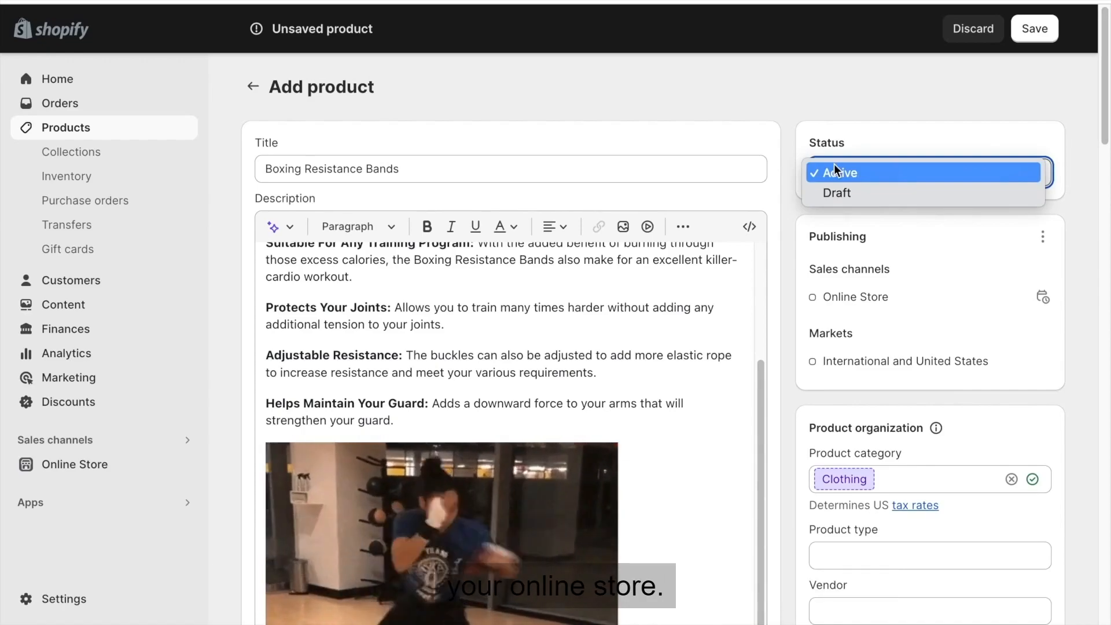
pyautogui.click(836, 171)
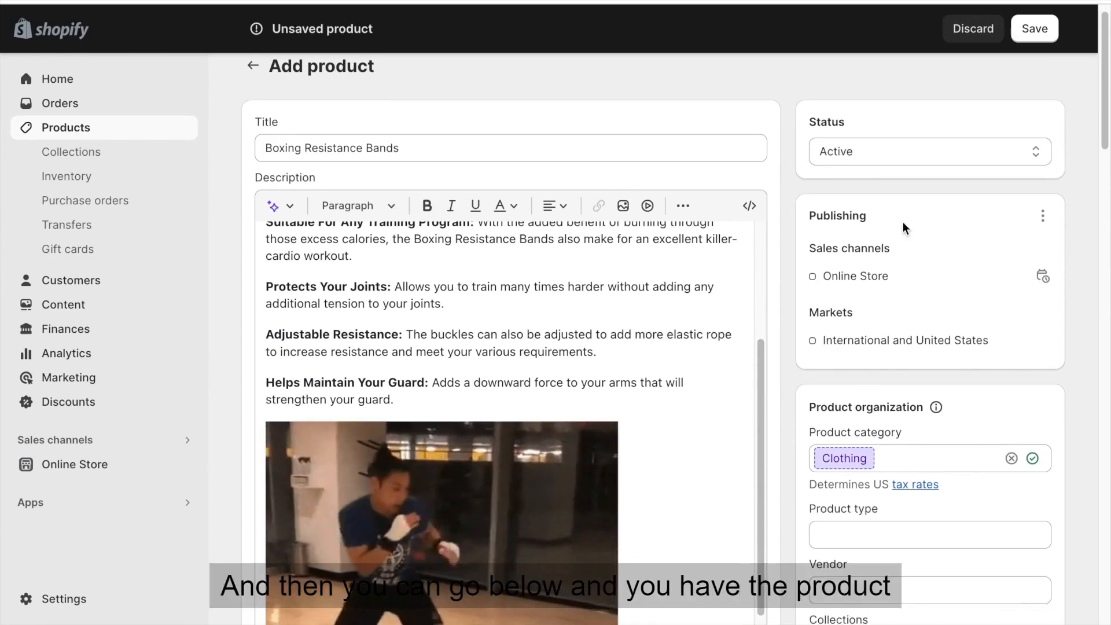
# Reject the suggested Clothing product category so the category is left blank.
pyautogui.scroll(-2, 903, 223)
pyautogui.scroll(-2, 900, 243)
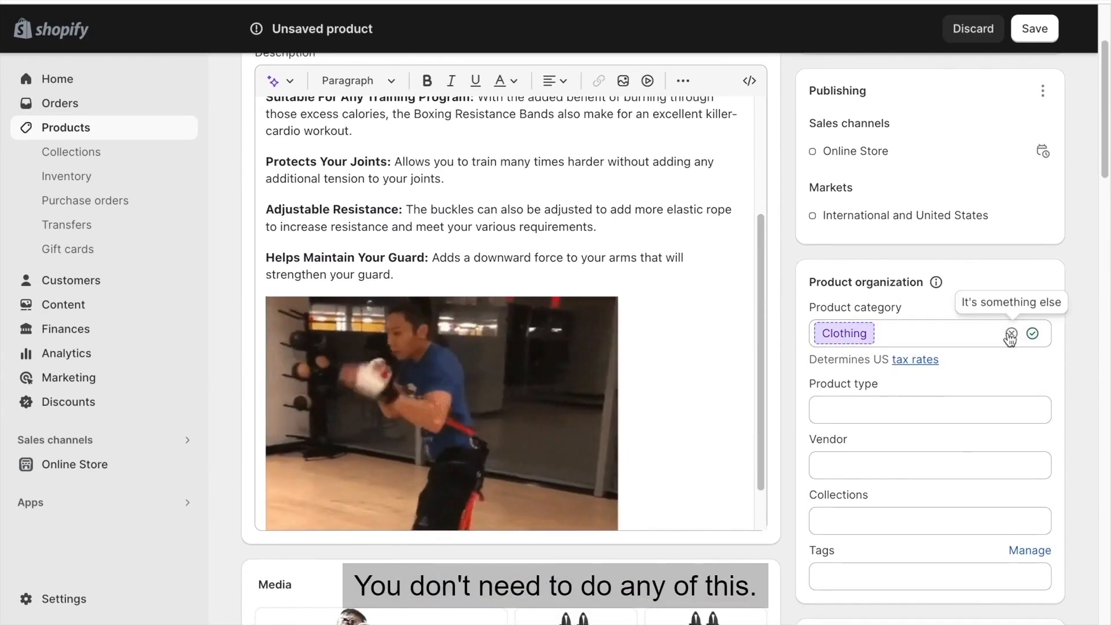
pyautogui.click(1012, 333)
pyautogui.click(910, 257)
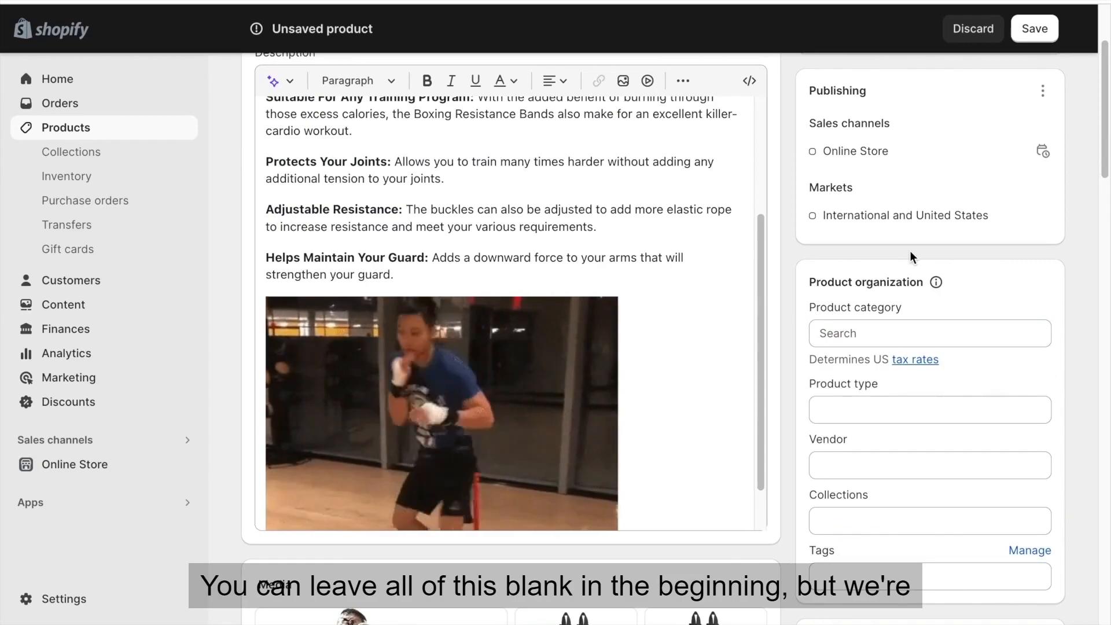
# Add the product to the Home page collection and save the product.
pyautogui.scroll(-1, 910, 254)
pyautogui.scroll(-4, 909, 252)
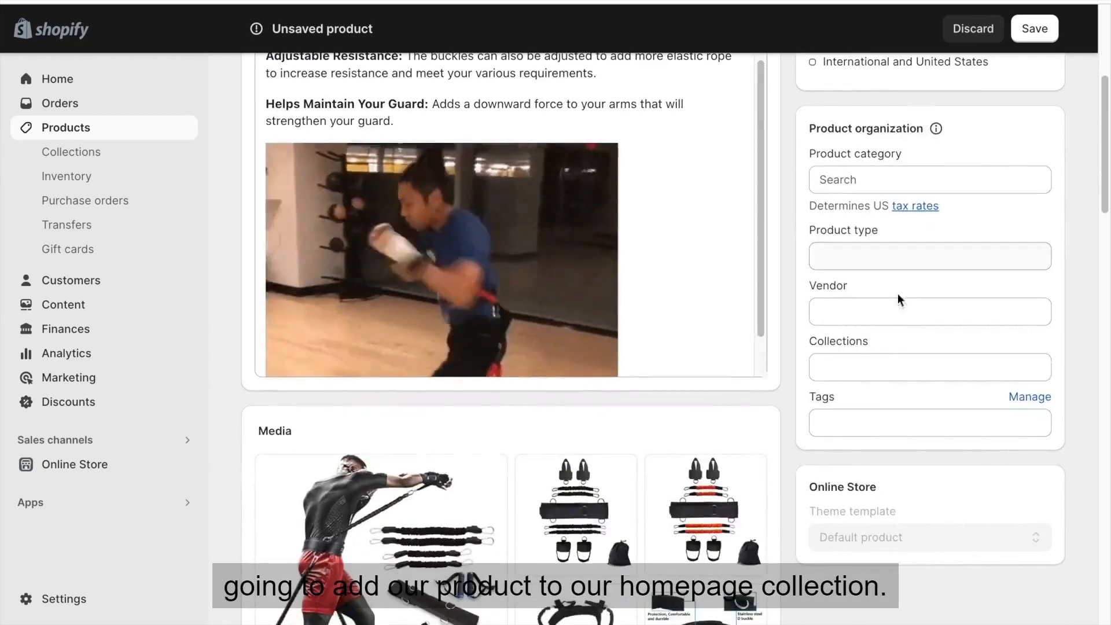
pyautogui.click(863, 367)
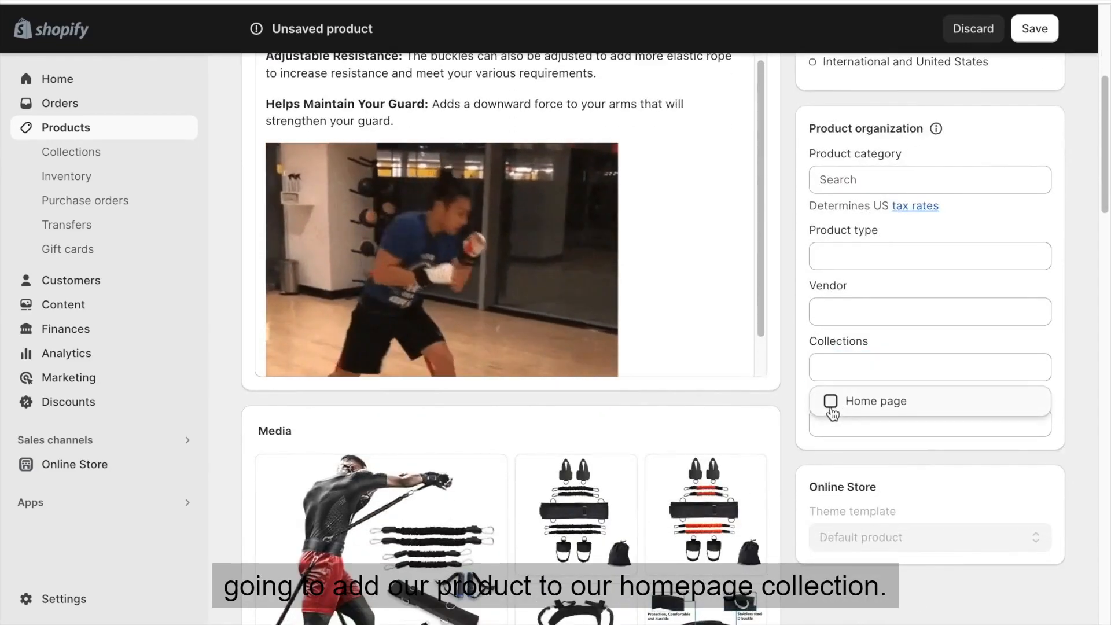
pyautogui.click(831, 401)
pyautogui.click(792, 451)
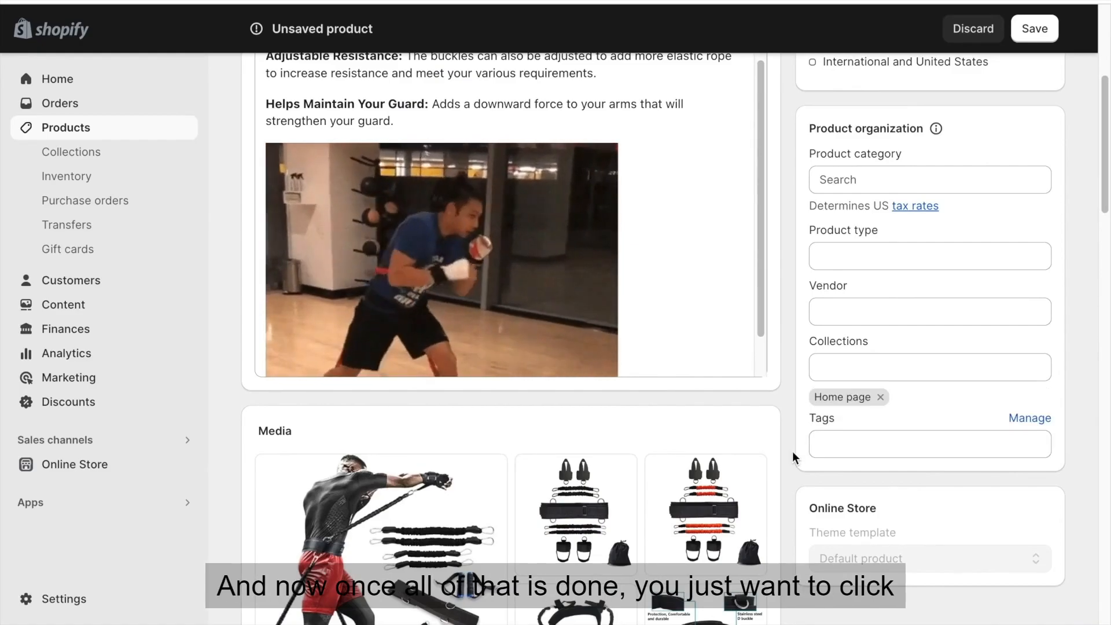
pyautogui.click(1034, 35)
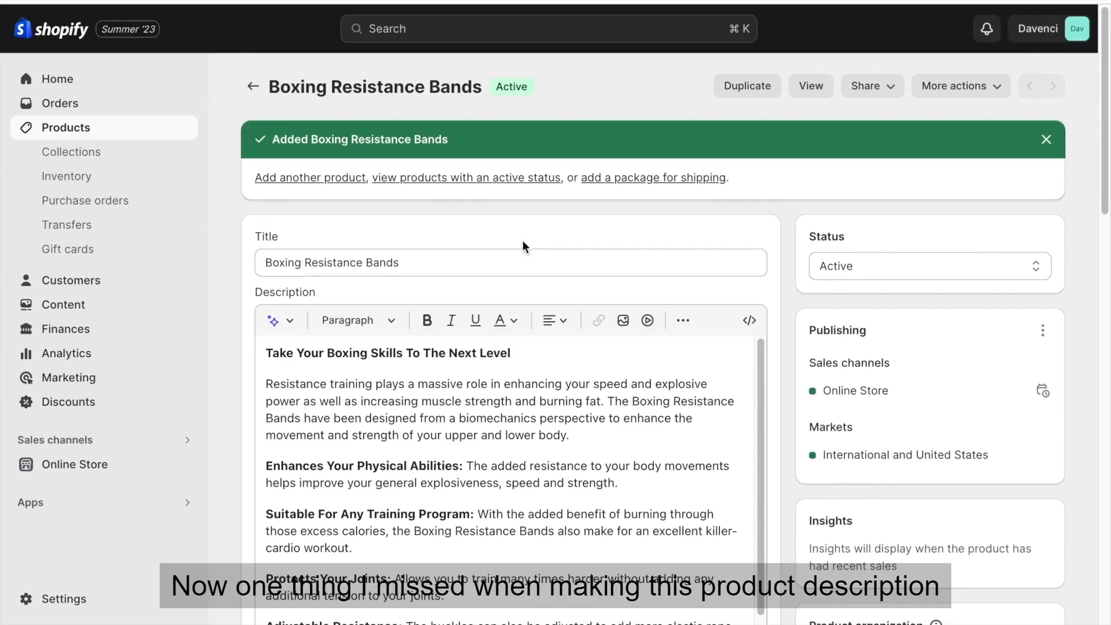
# Assign the all-black resistance band set image to the Black variant of the Boxing Resistance Bands product.
pyautogui.scroll(-9, 522, 240)
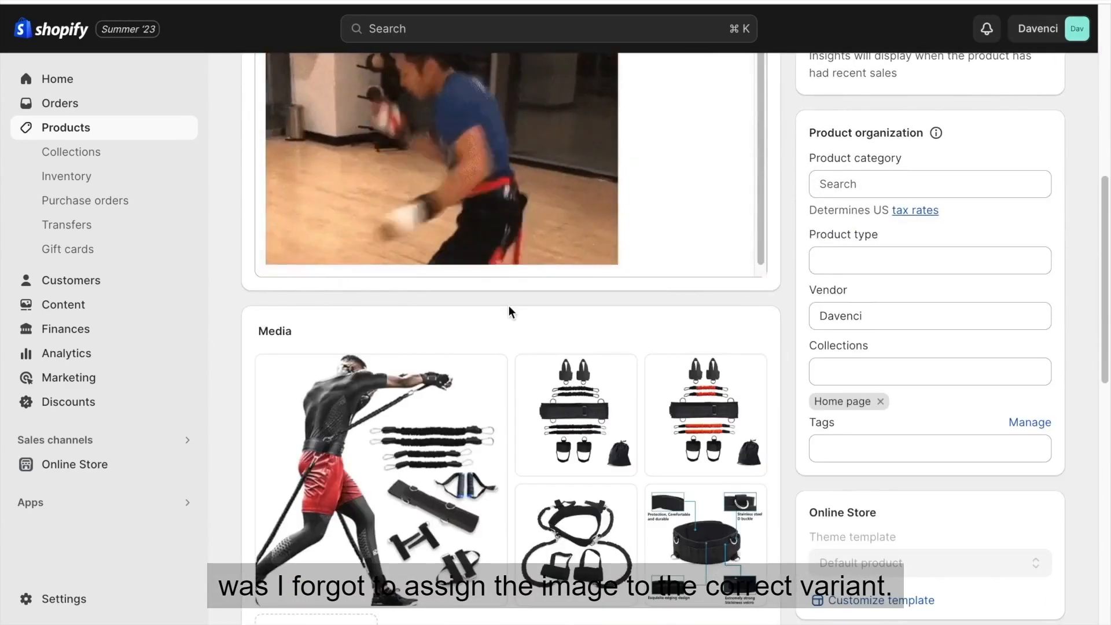
pyautogui.scroll(-1, 509, 307)
pyautogui.moveTo(573, 376)
pyautogui.scroll(-7, 423, 440)
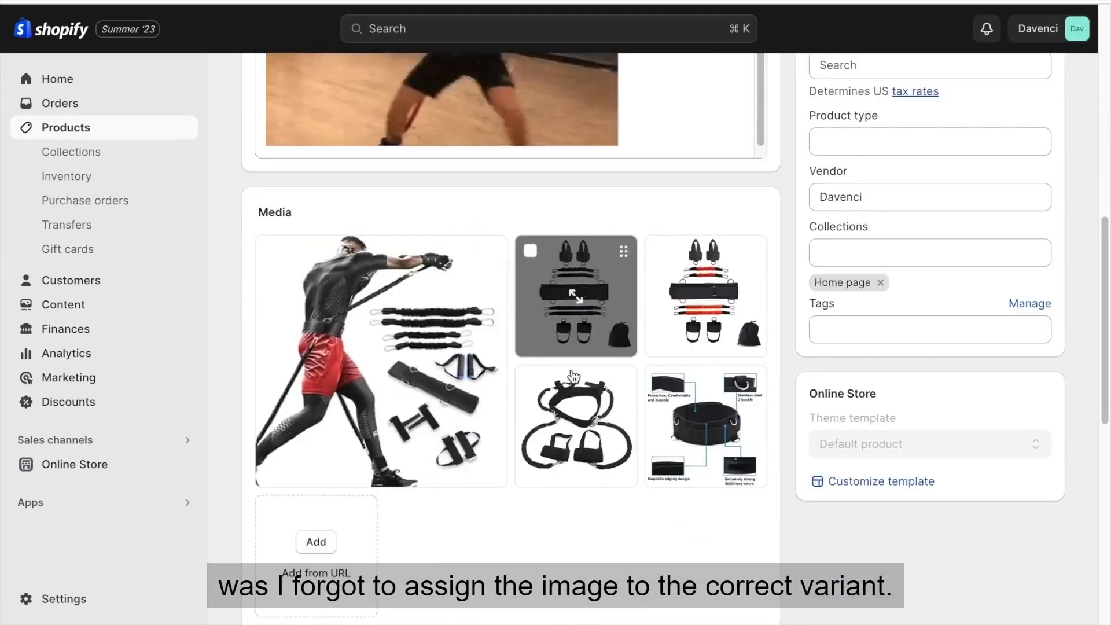
pyautogui.scroll(-2, 425, 440)
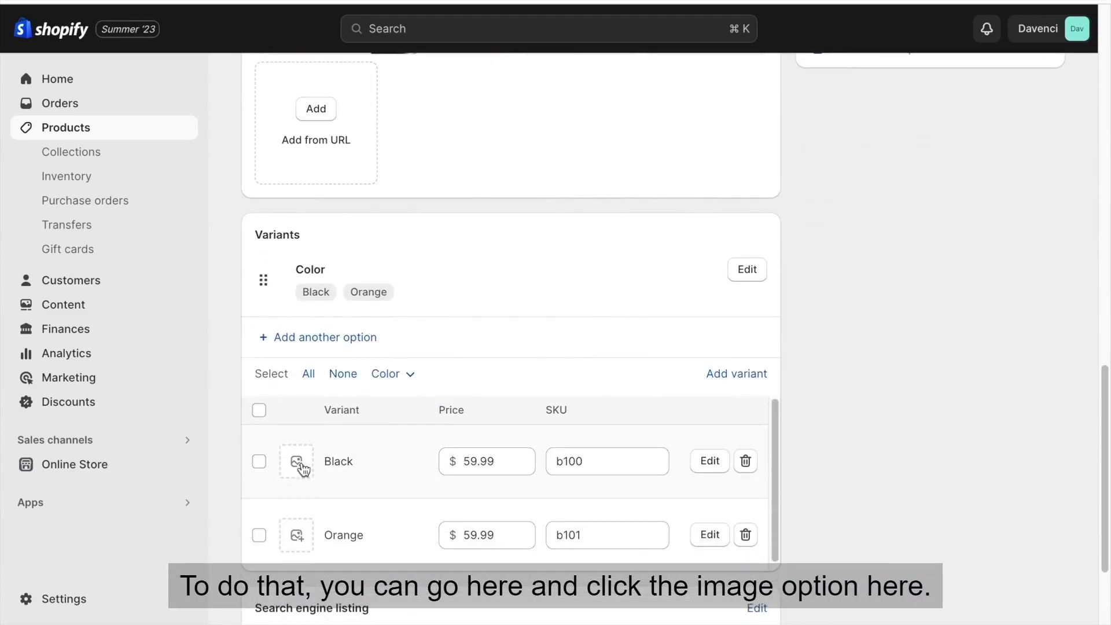
pyautogui.click(298, 463)
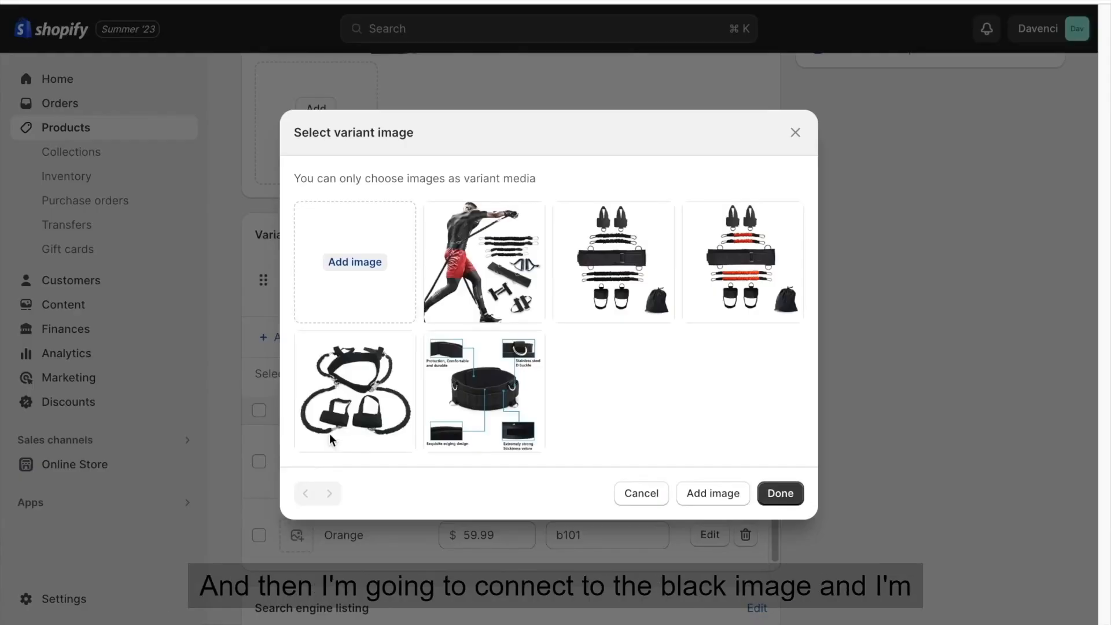
pyautogui.click(614, 261)
pyautogui.click(774, 493)
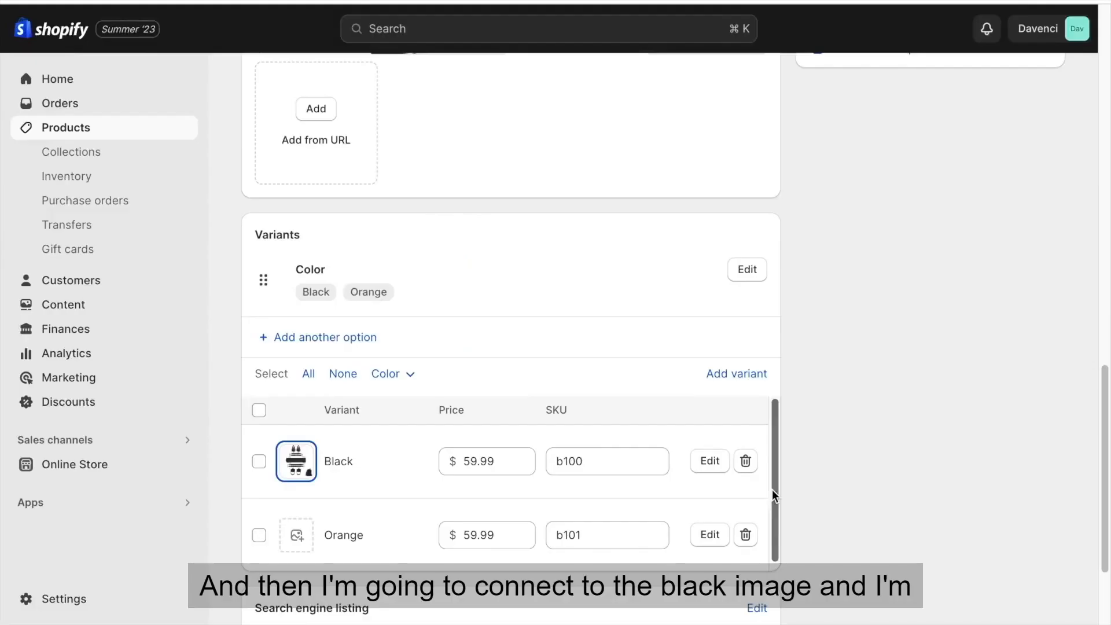
# Assign the image of the set with orange bands to the Orange variant.
pyautogui.click(297, 536)
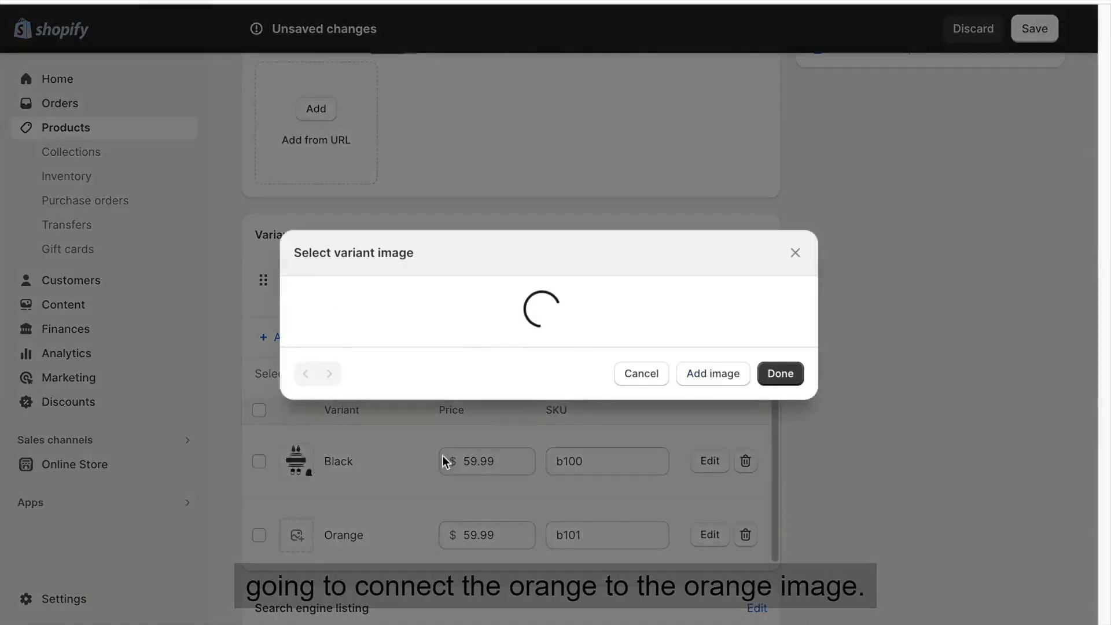
pyautogui.click(742, 272)
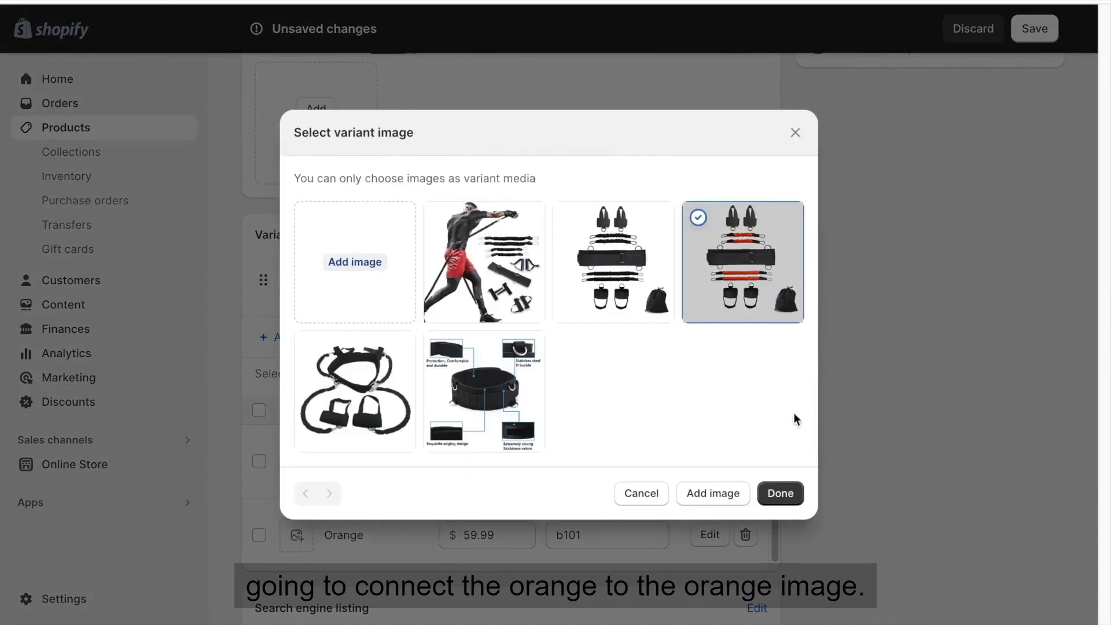
pyautogui.click(780, 493)
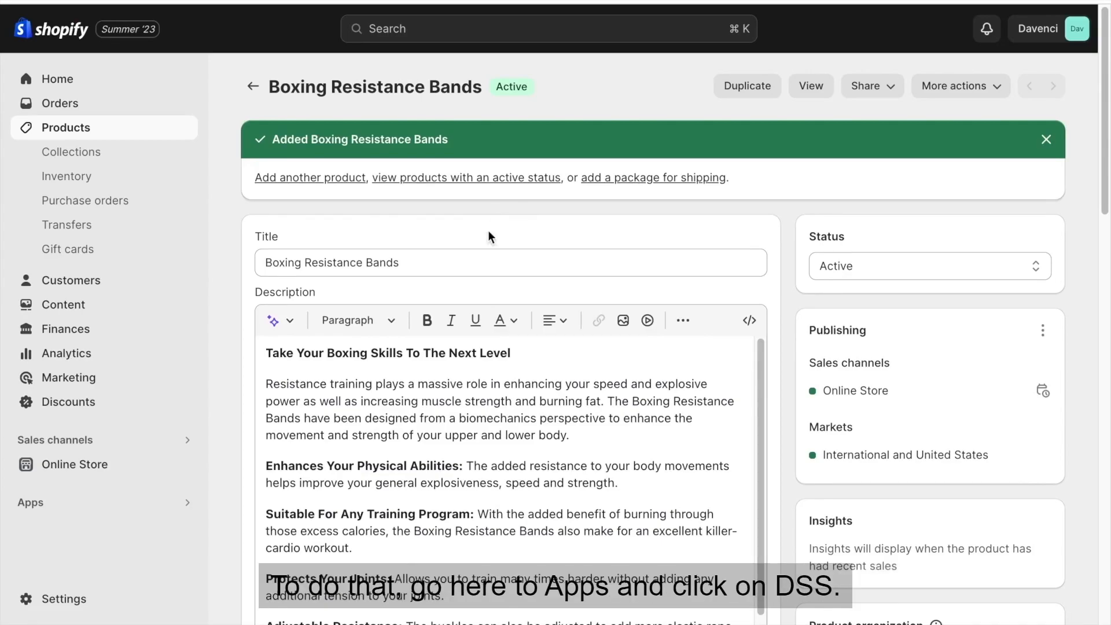
# Open the DSers-AliExpress Dropshipping app and import the Boxing Resistance Bands product from Shopify into My Products.
pyautogui.click(186, 505)
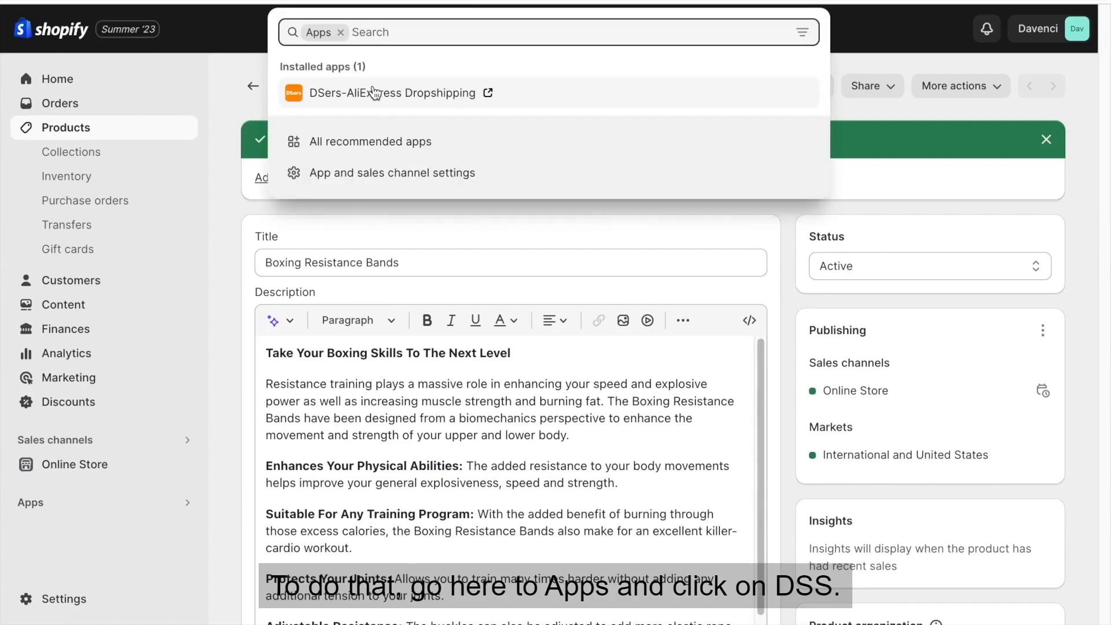
pyautogui.click(368, 93)
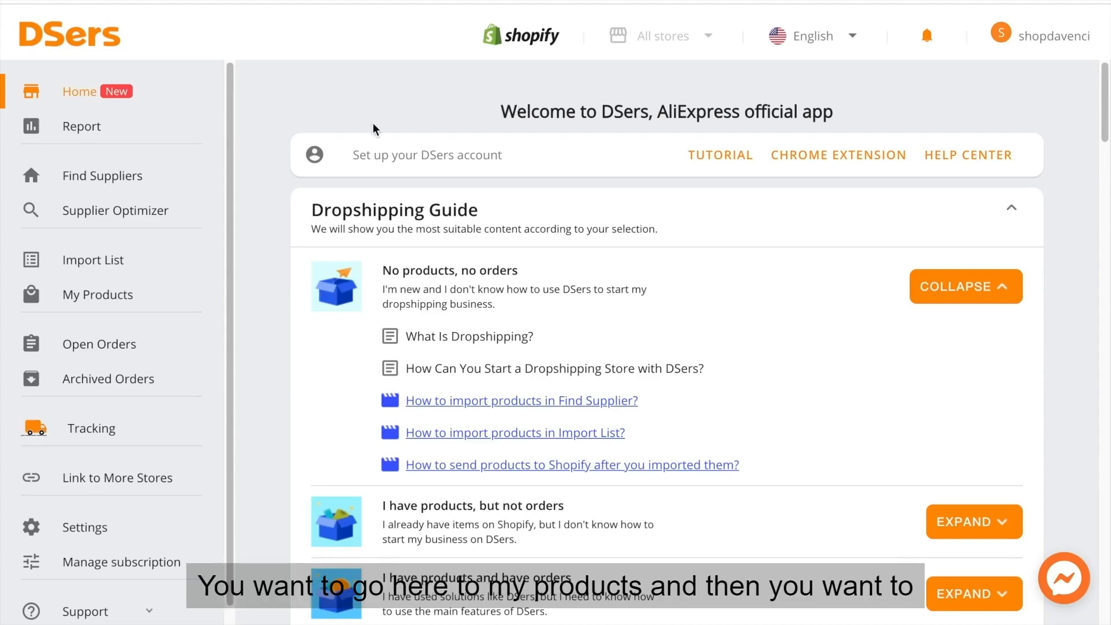
pyautogui.click(109, 301)
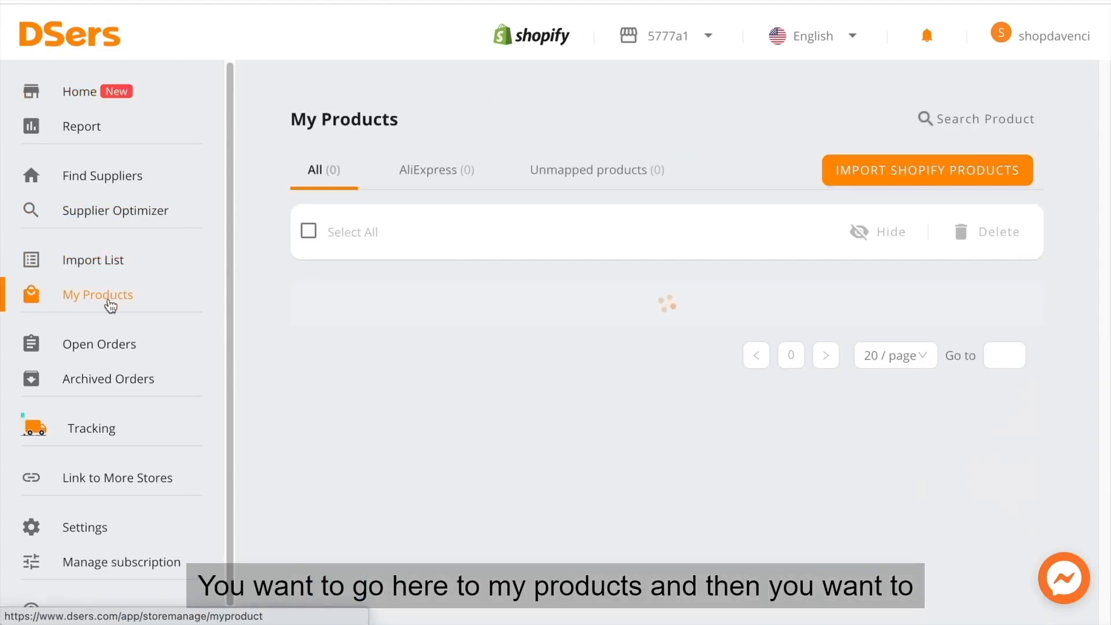
pyautogui.click(975, 173)
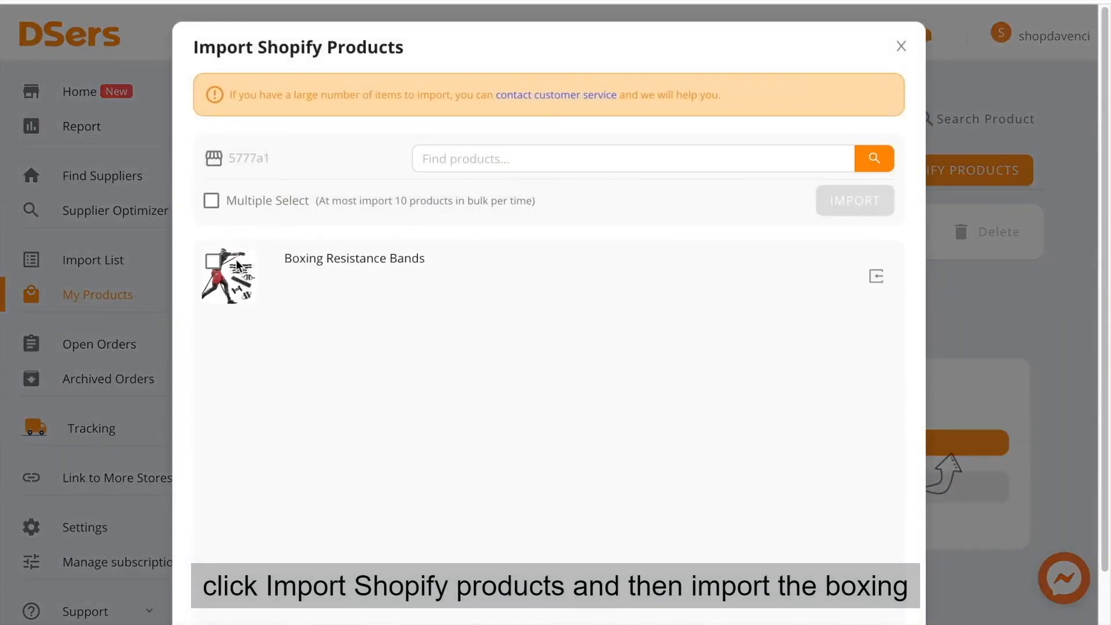
pyautogui.click(217, 263)
pyautogui.click(838, 208)
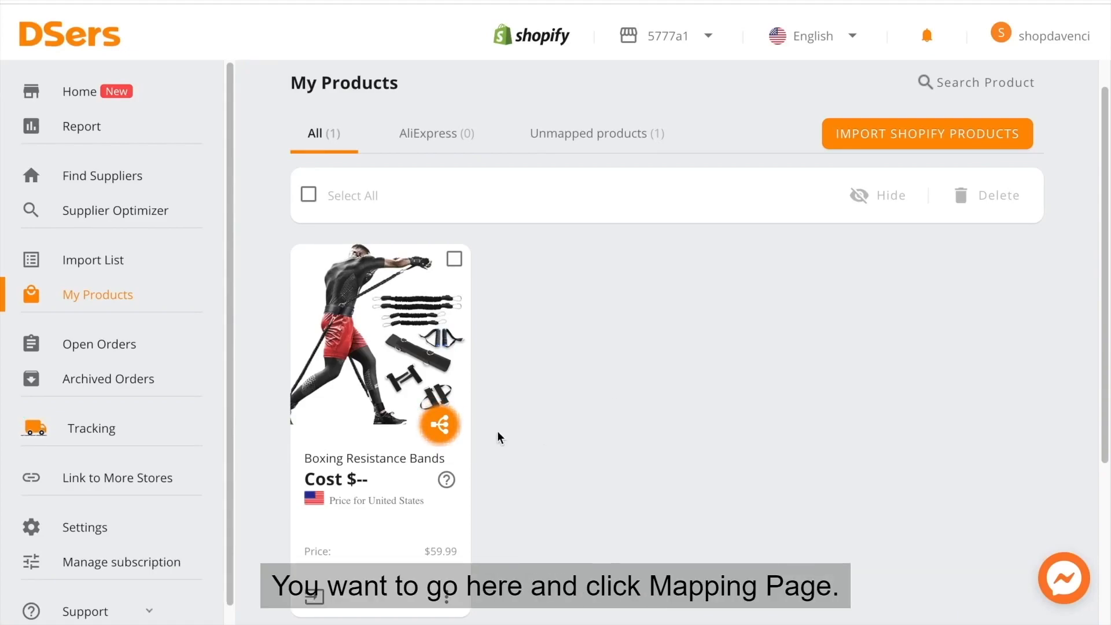
pyautogui.click(438, 429)
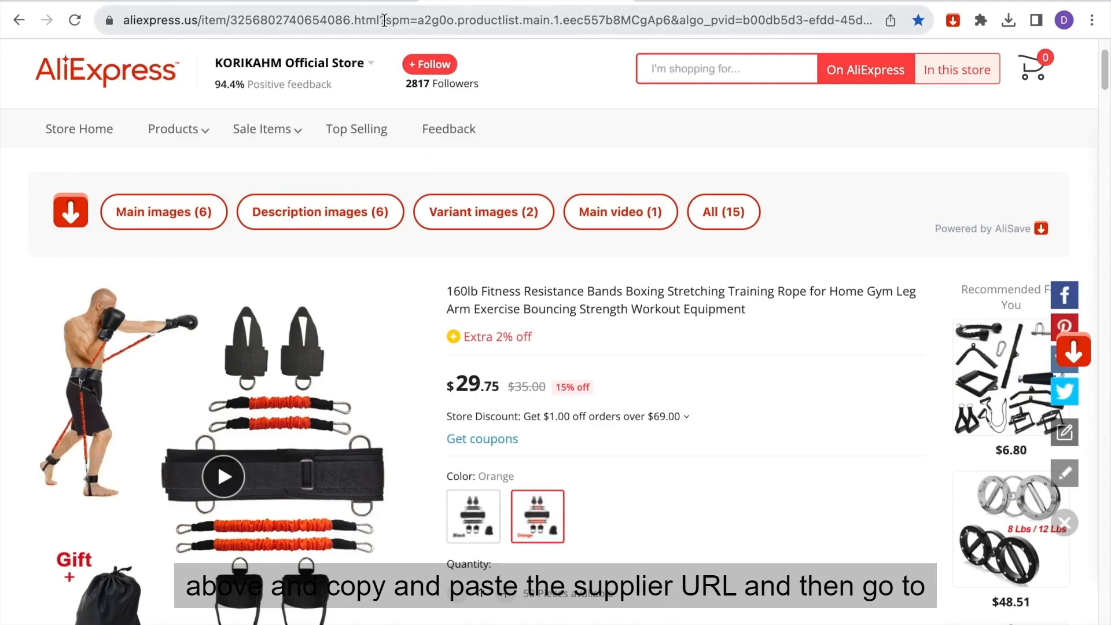
pyautogui.moveTo(382, 20); pyautogui.dragTo(123, 21)
pyautogui.hotkey('ctrl', 'c')
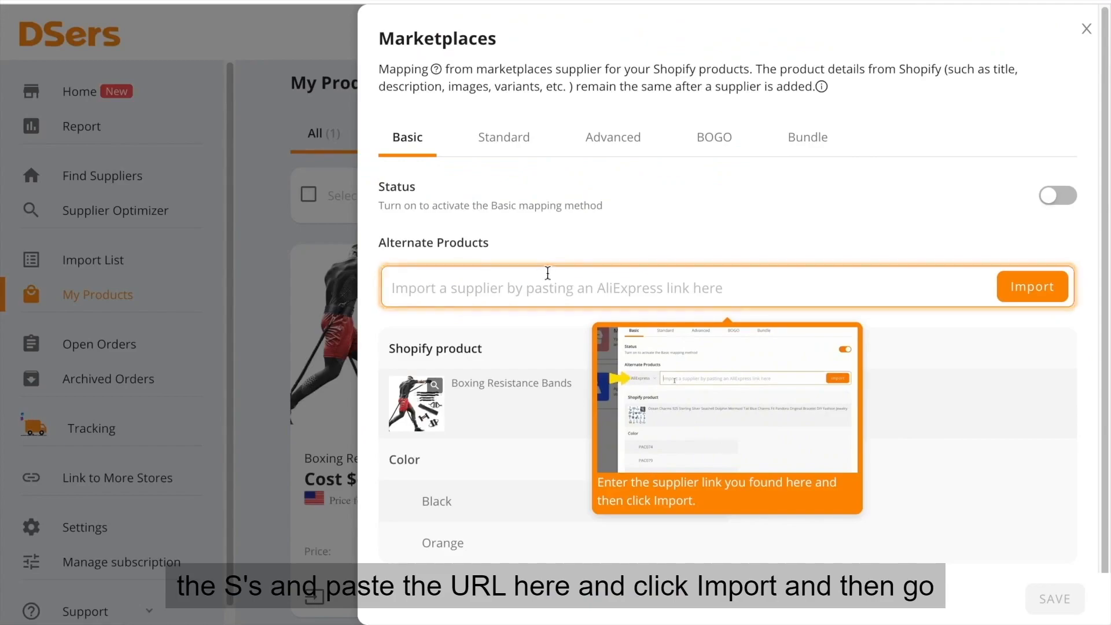
pyautogui.click(542, 296)
pyautogui.hotkey('ctrl', 'v')
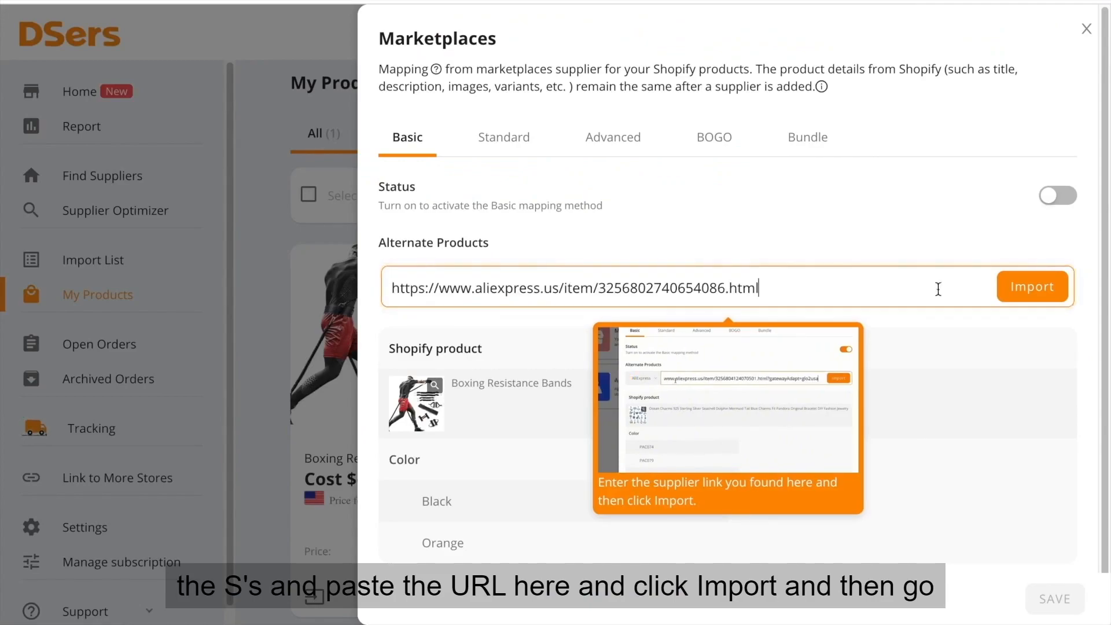
pyautogui.click(1025, 289)
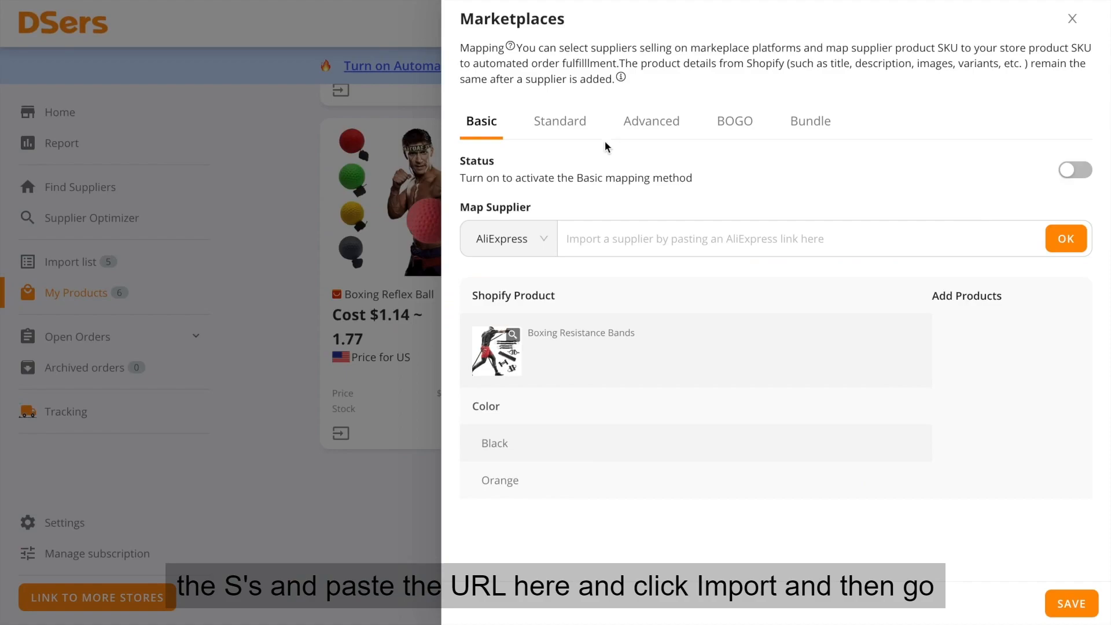
# Turn on Standard mapping and map the Black variant to the Black color of the 160lb Fitness Resistance Bands supplier product.
pyautogui.click(565, 133)
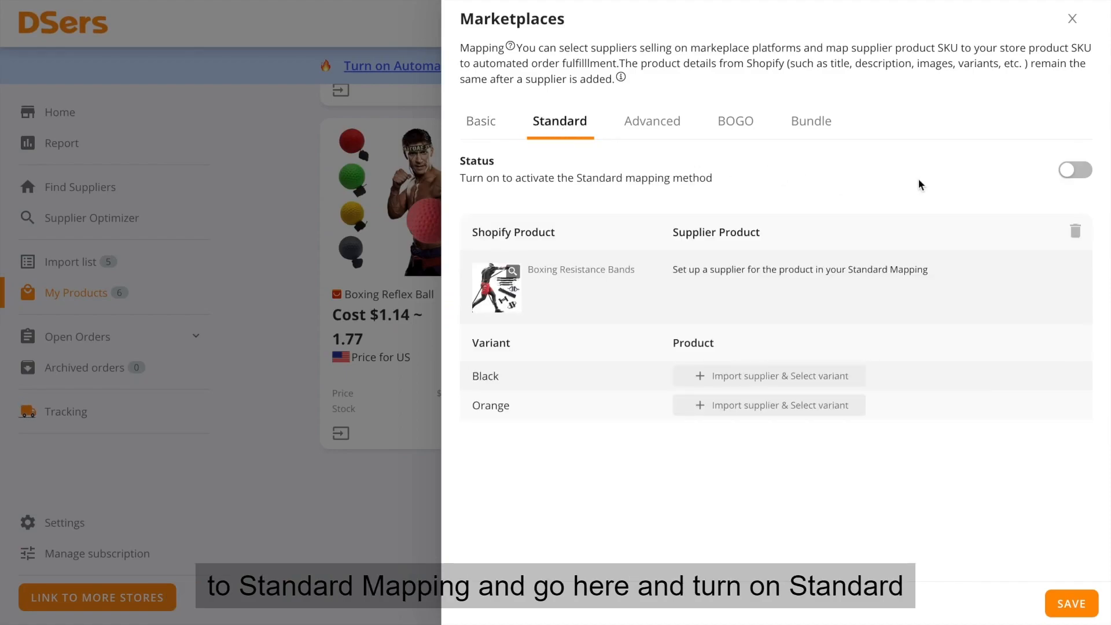
pyautogui.click(1065, 170)
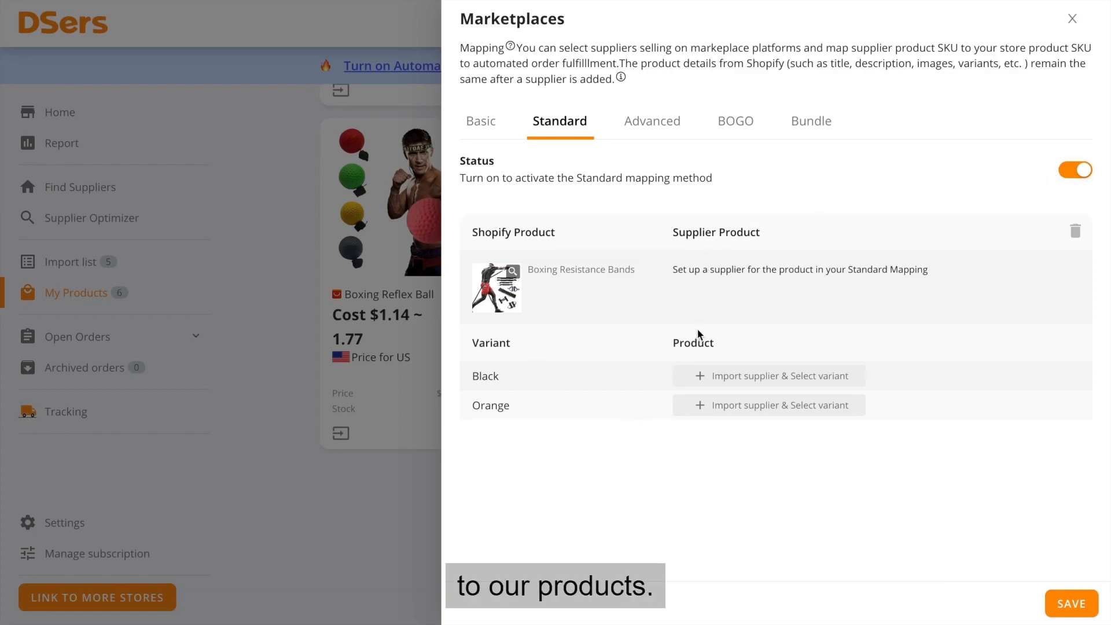
pyautogui.click(715, 377)
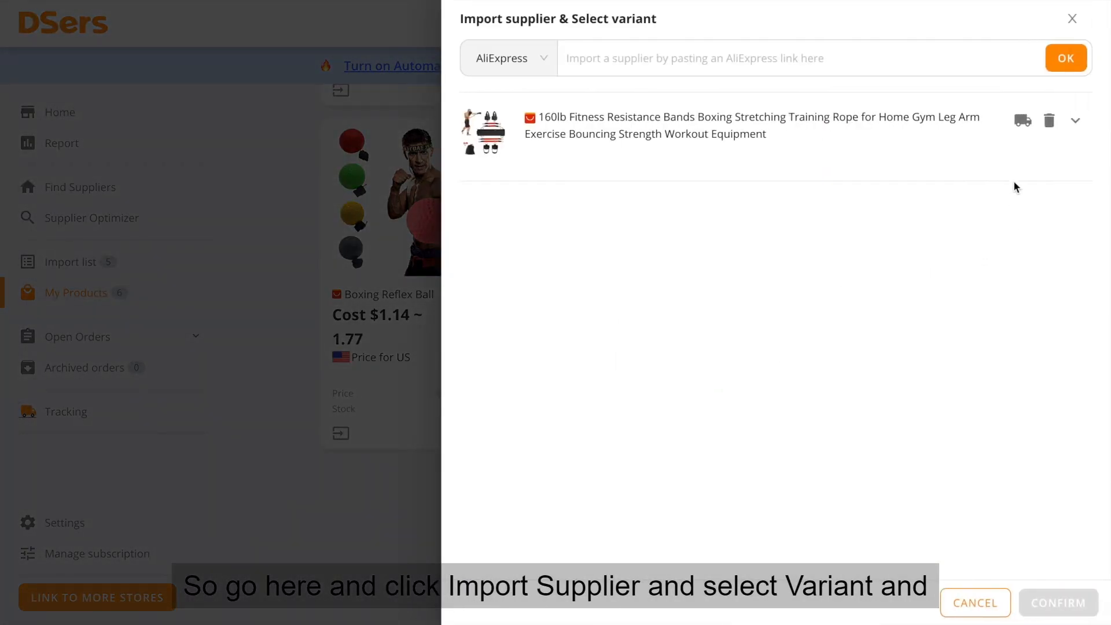
pyautogui.click(1081, 134)
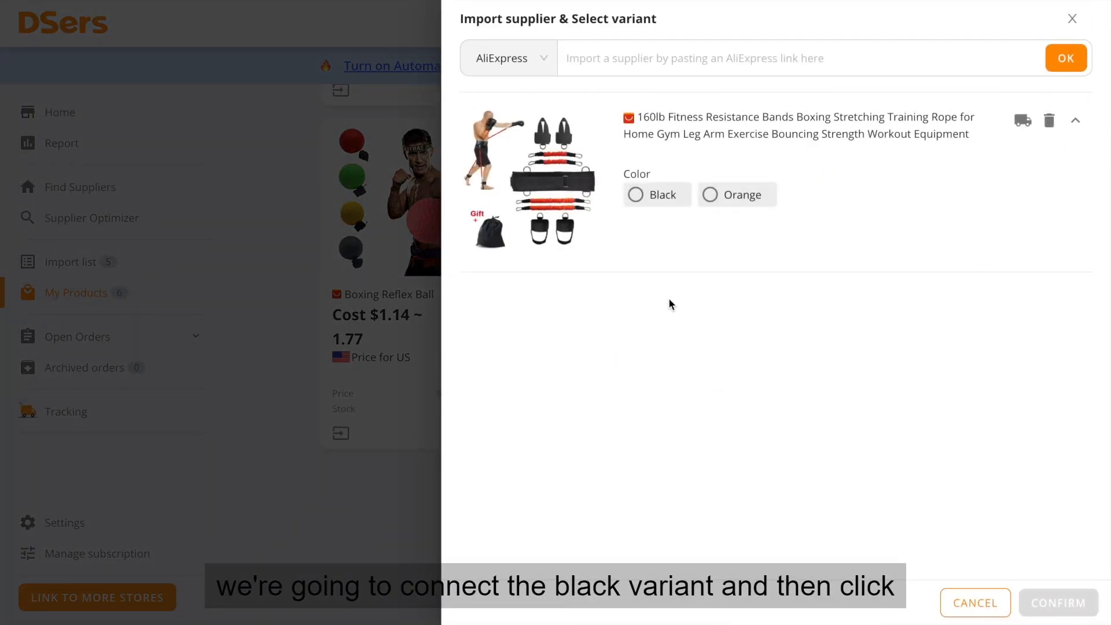
pyautogui.click(652, 200)
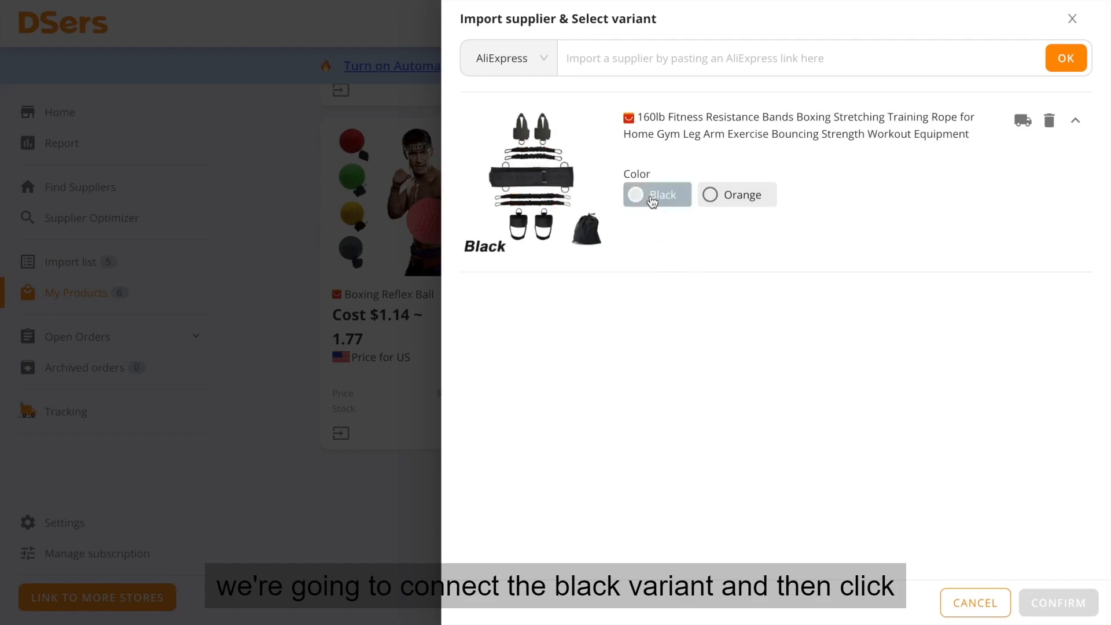
pyautogui.click(1036, 603)
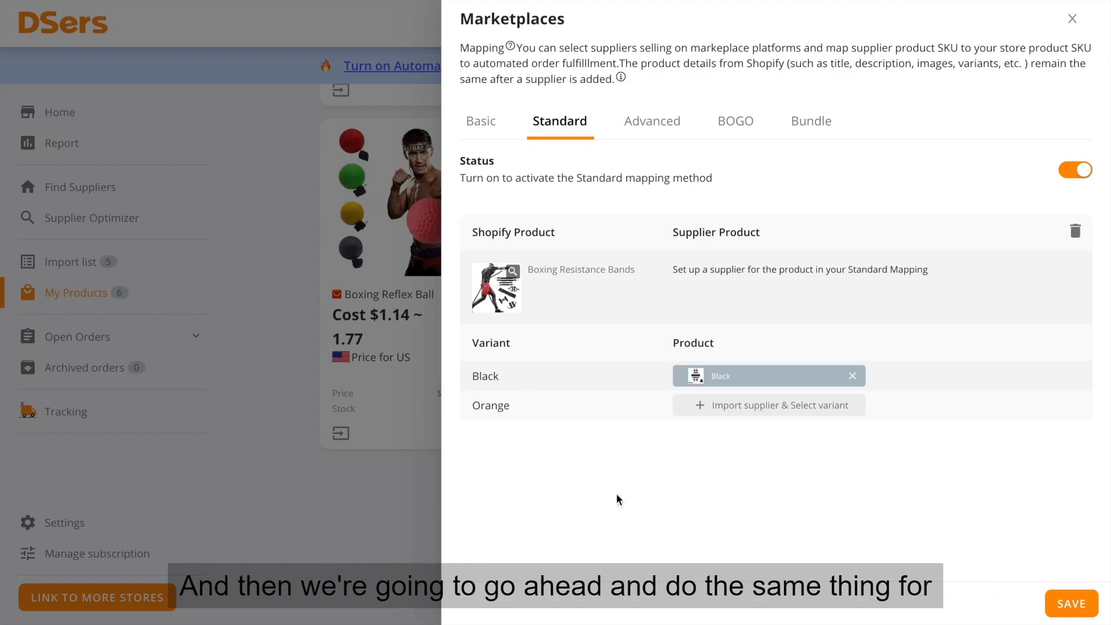
# Map the Orange variant to the supplier's Orange color, save the mapping, and return to the Shopify product page.
pyautogui.click(743, 411)
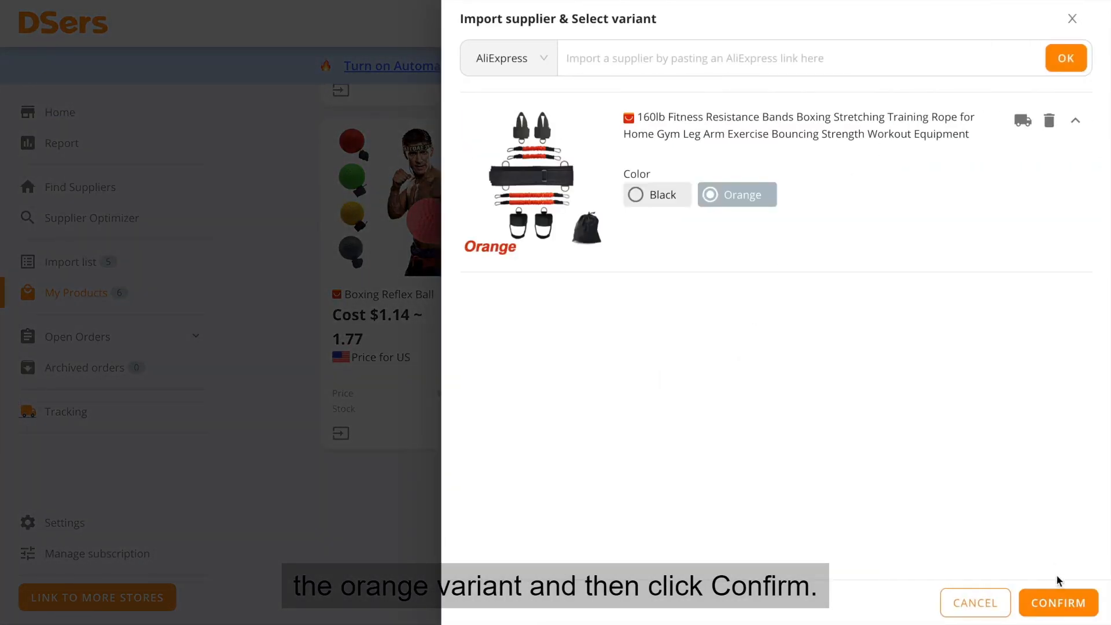
pyautogui.click(1056, 596)
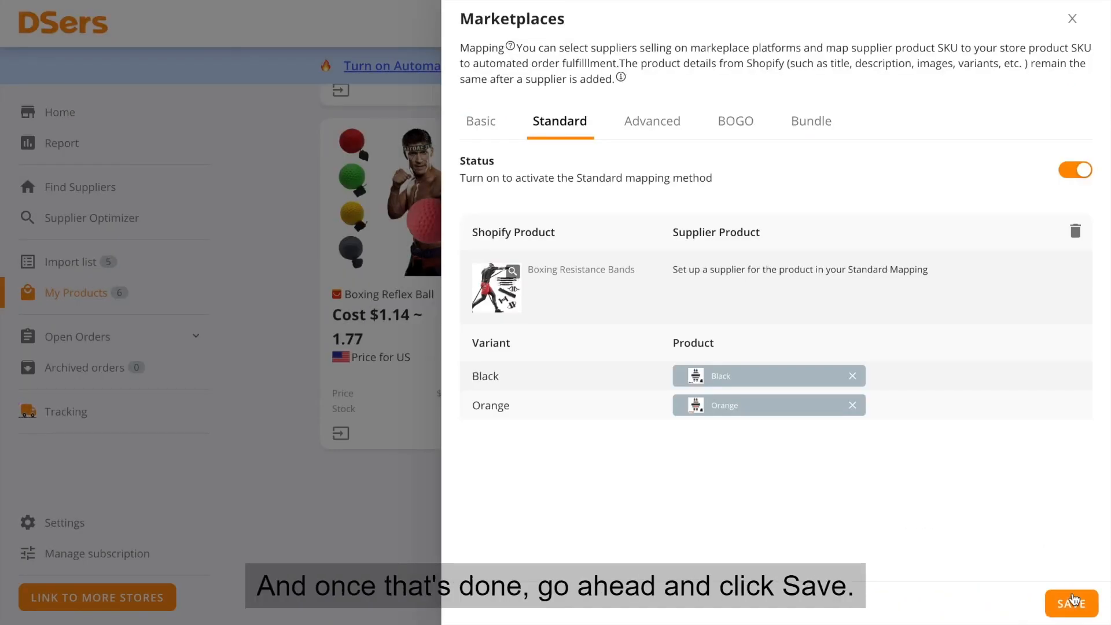
pyautogui.click(1073, 599)
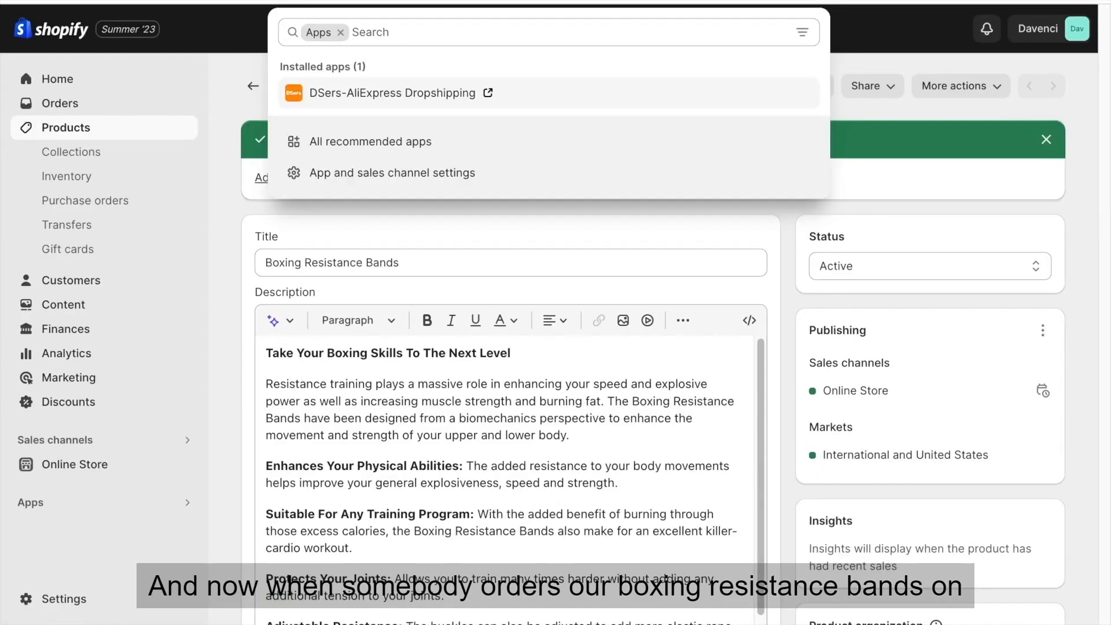
pyautogui.click(523, 246)
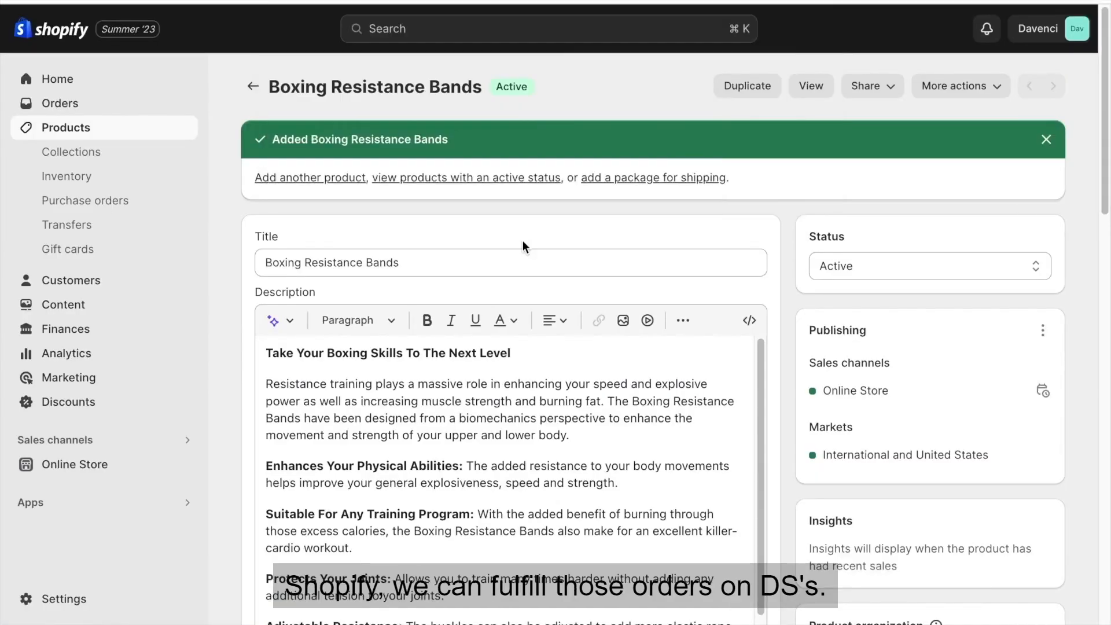